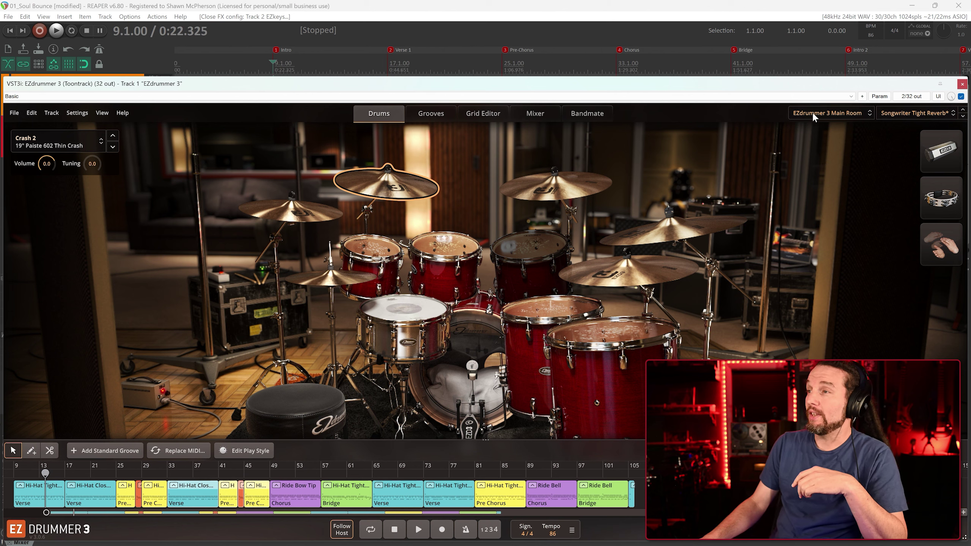
Switch from EZdrummer 3 to the EZkeys 2 instrument, show its Keys view and load the Basic One preset
click(962, 84)
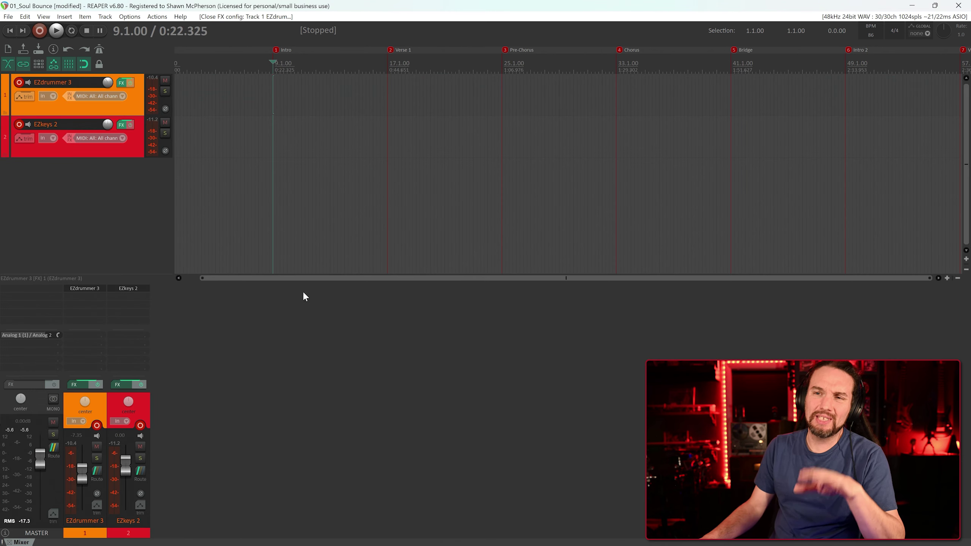
click(124, 287)
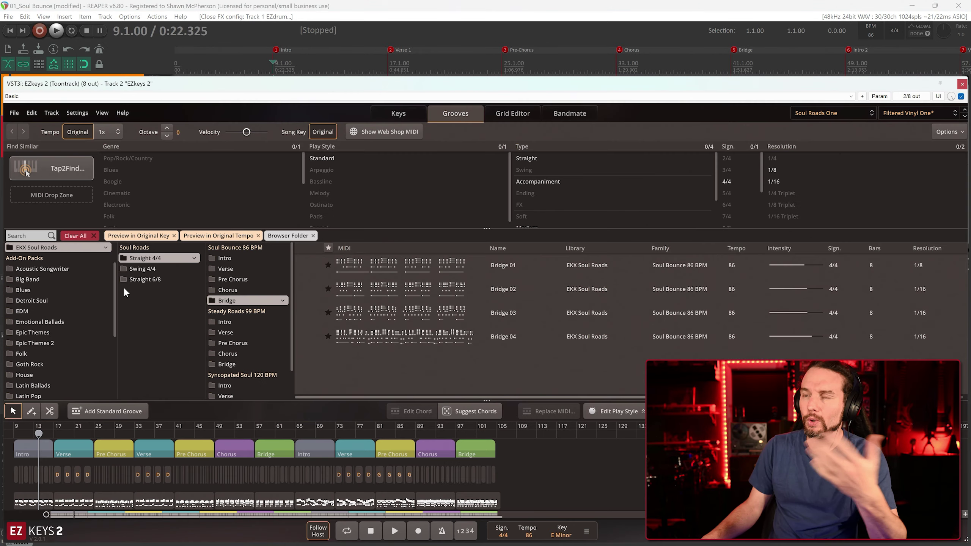
click(400, 113)
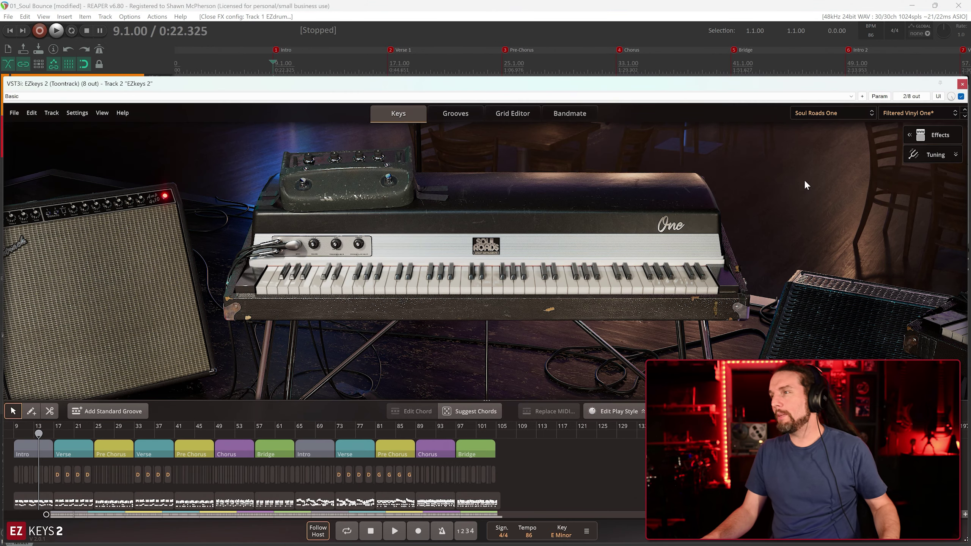
click(914, 116)
click(901, 146)
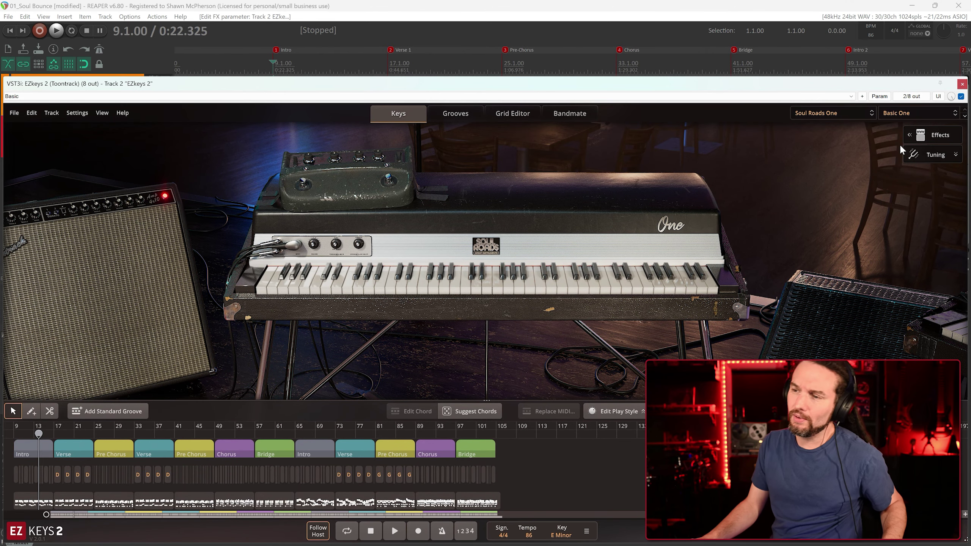
Zoom in the song timeline slightly, start playback and show the Effects controls for the preset
drag(933, 515, 940, 514)
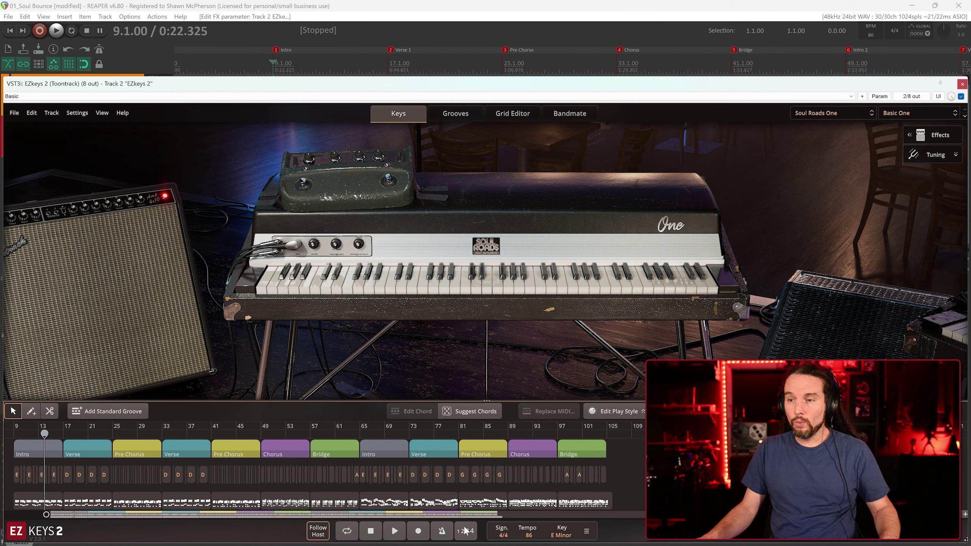
key(space)
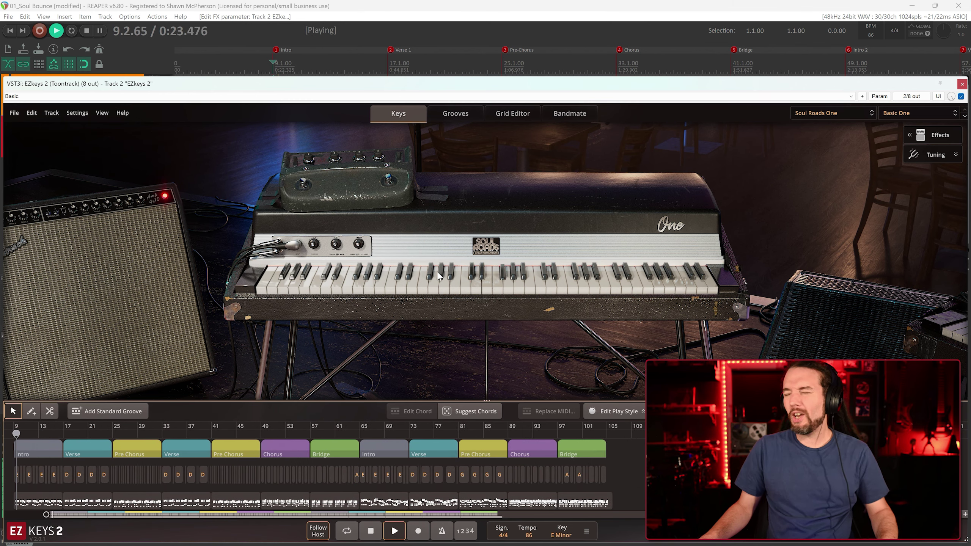
click(935, 136)
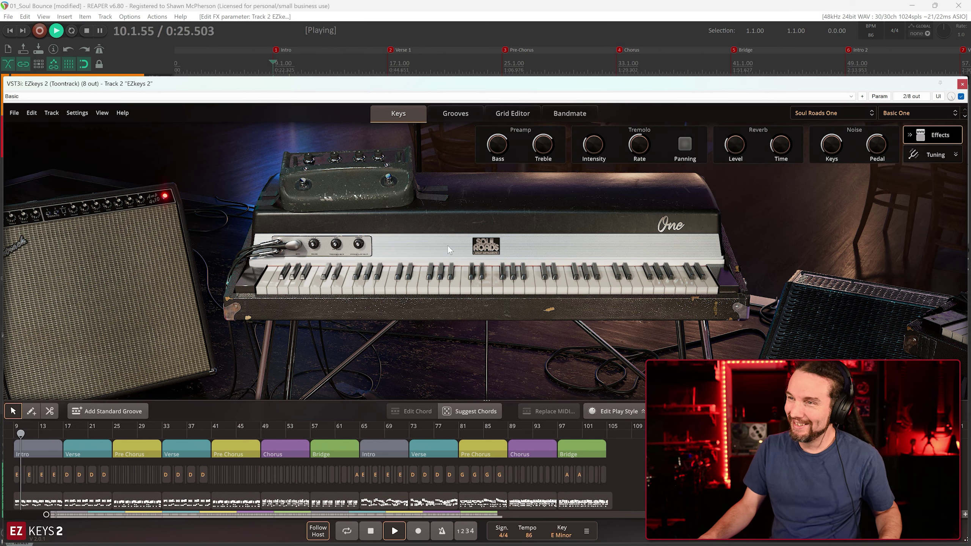
Audition the Preamp Bass at 100% and reset it to its default
drag(498, 149, 492, 111)
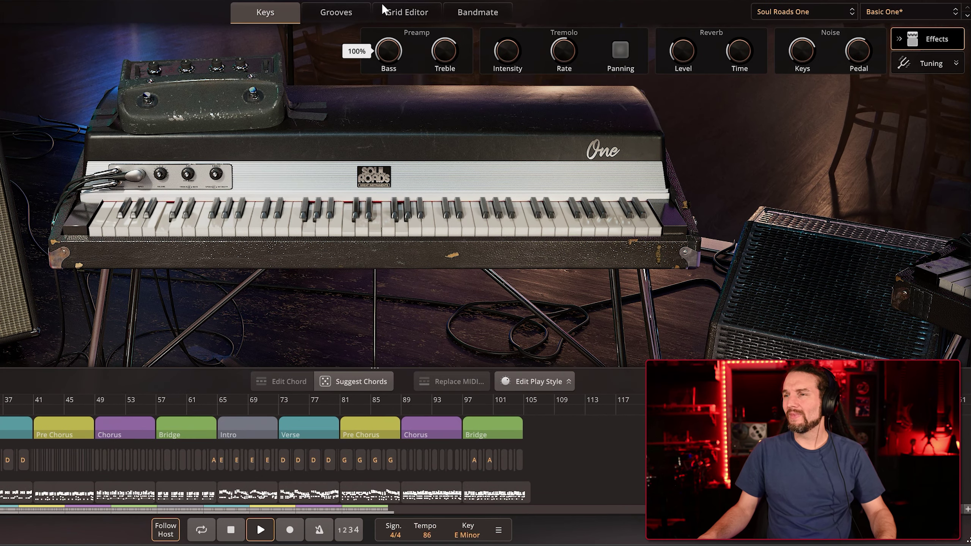
drag(389, 47, 443, 37)
double_click(390, 52)
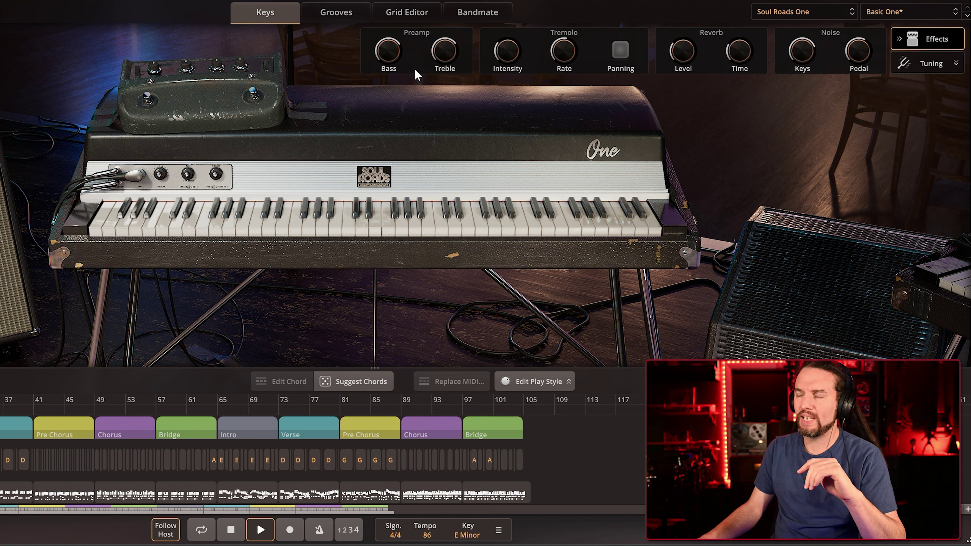
Audition the Tremolo by raising its intensity, setting the rate to about 69%, and toggling Panning on and off
drag(511, 56, 501, 21)
drag(563, 53, 562, 46)
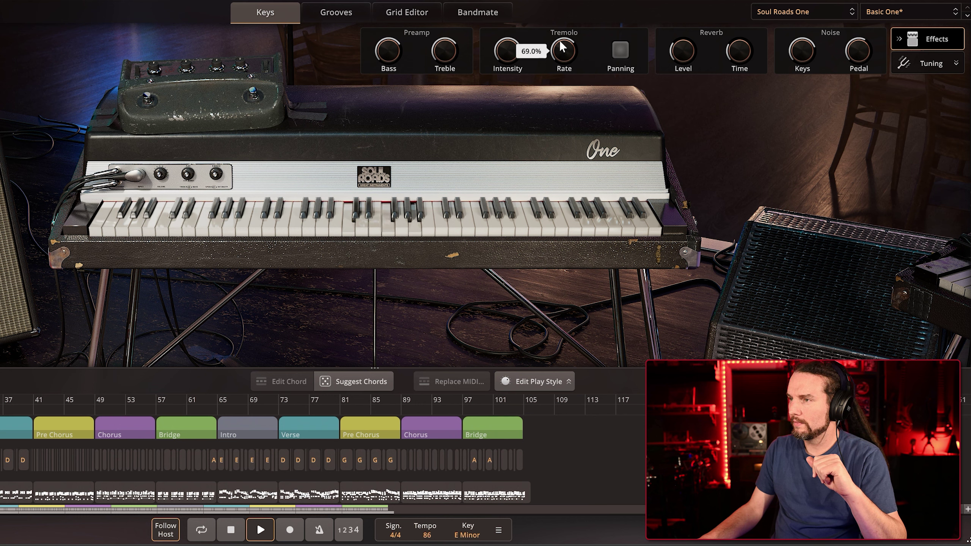
drag(508, 53, 486, 32)
click(620, 50)
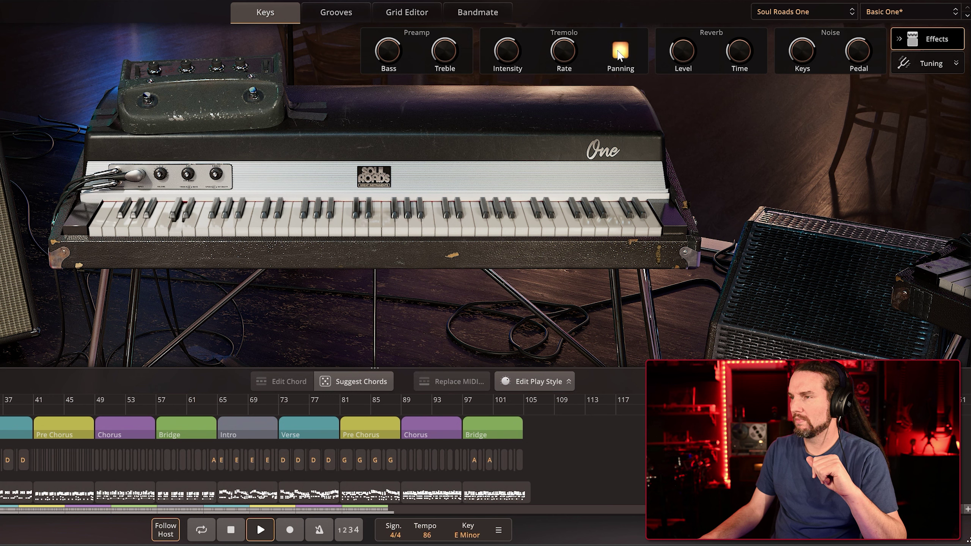
click(620, 52)
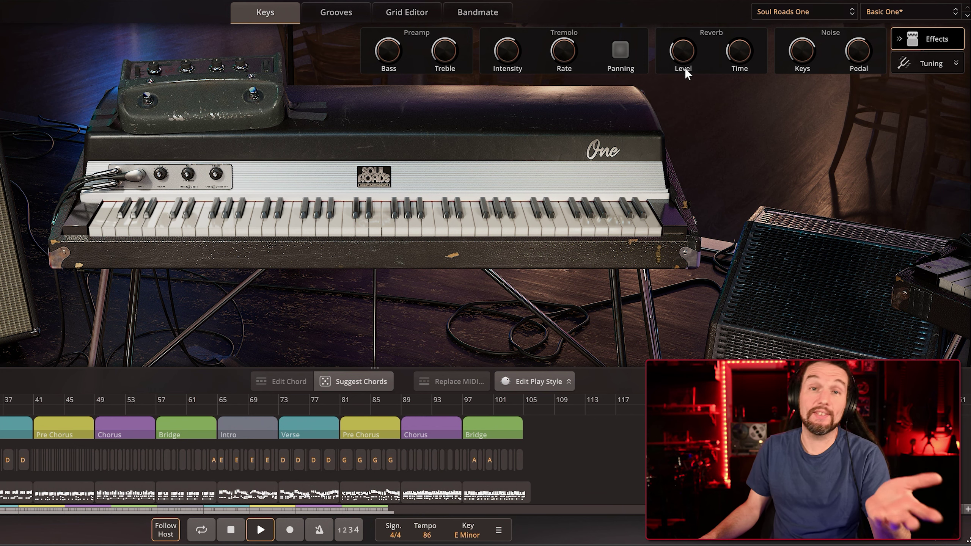
Raise the Reverb level and time, and bring the Tremolo intensity and Reverb level back down
drag(686, 52, 684, 21)
drag(730, 61, 735, 26)
drag(504, 54, 511, 69)
drag(684, 46, 681, 60)
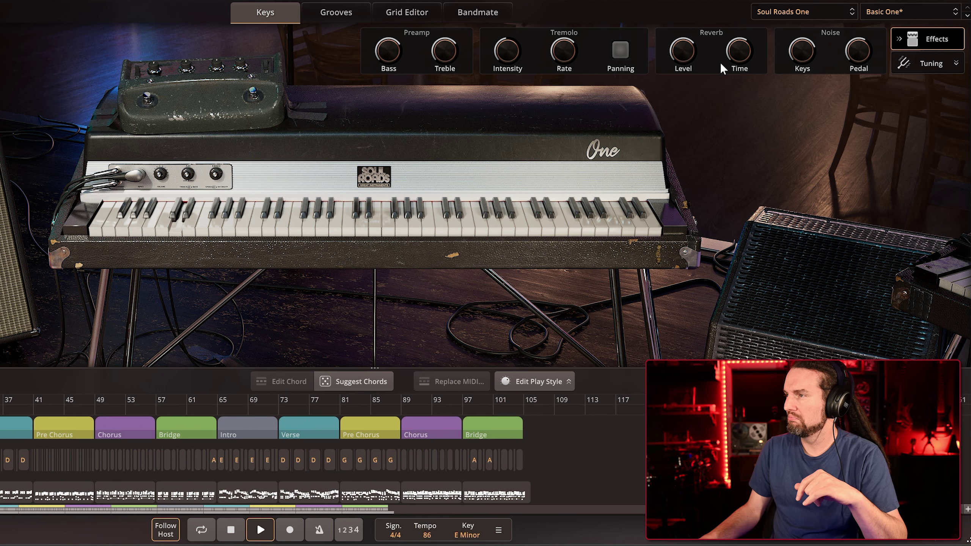
Load the Ballad One preset and audition its Preamp Bass at high and 2.0% settings, reset it, and lower the Treble
click(887, 12)
click(889, 69)
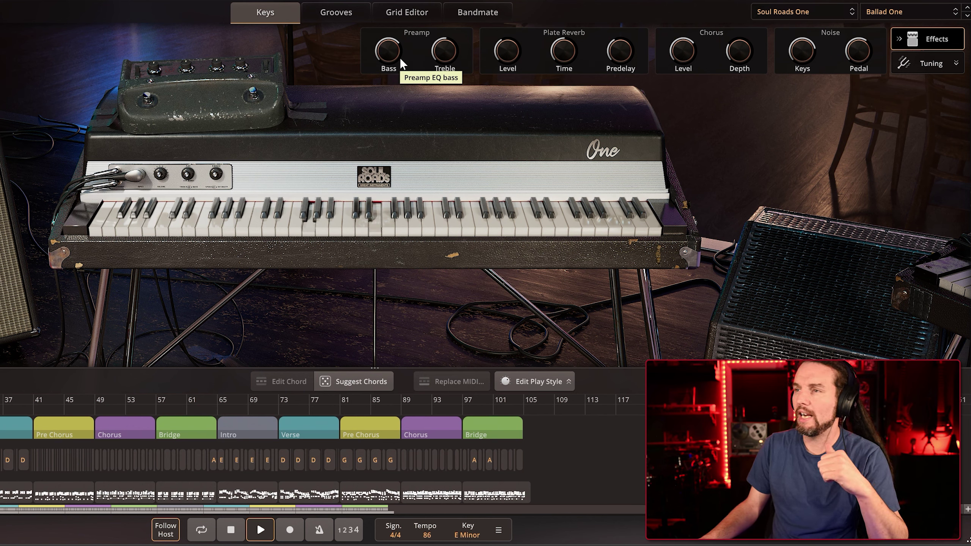
drag(390, 54, 387, 22)
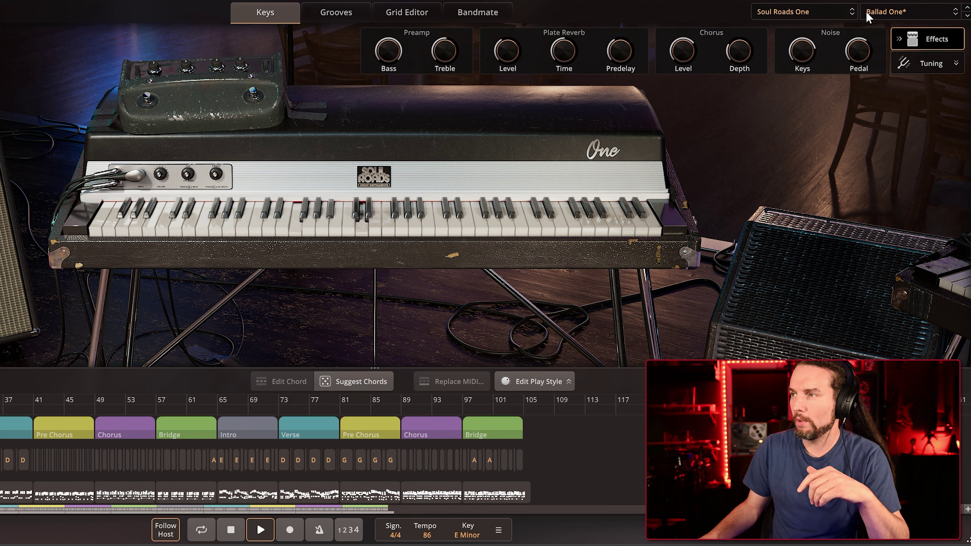
drag(387, 51, 392, 119)
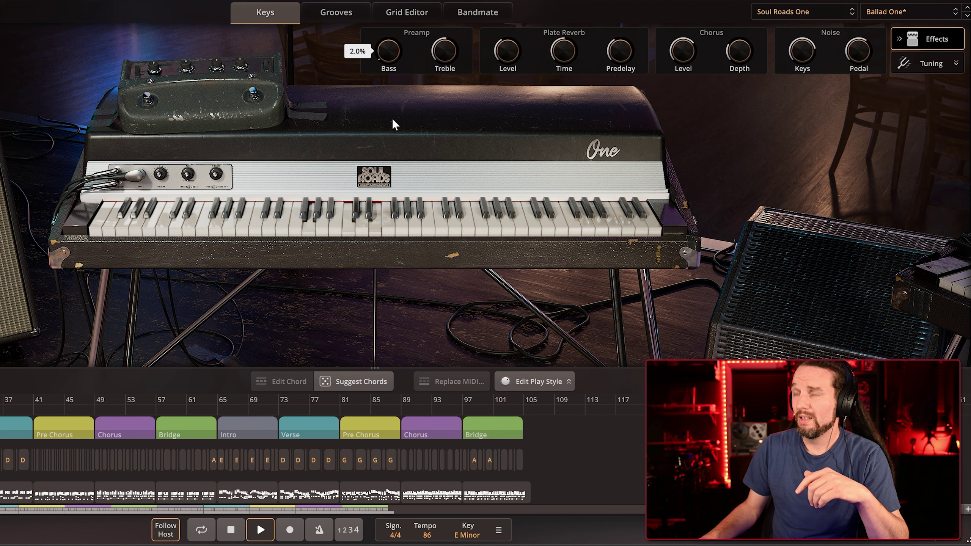
double_click(389, 53)
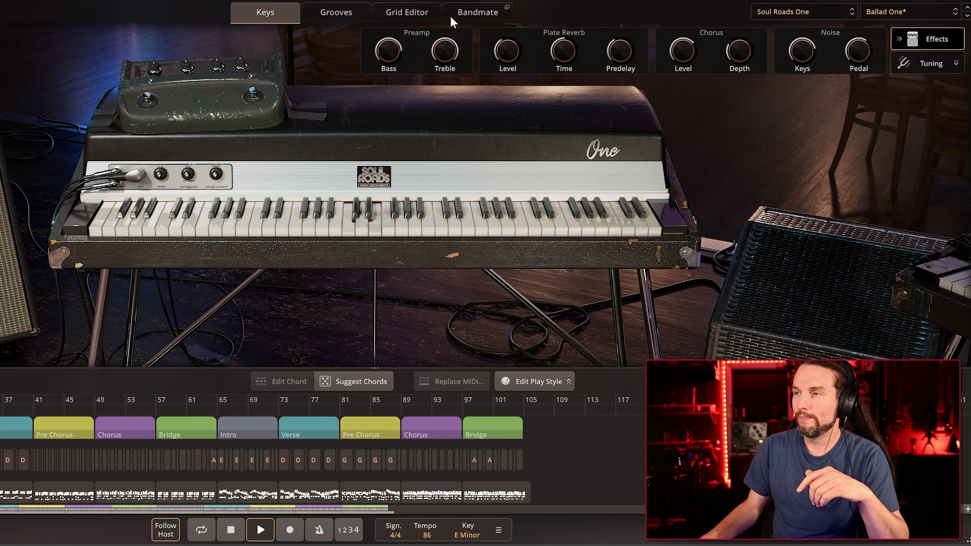
drag(443, 48, 443, 76)
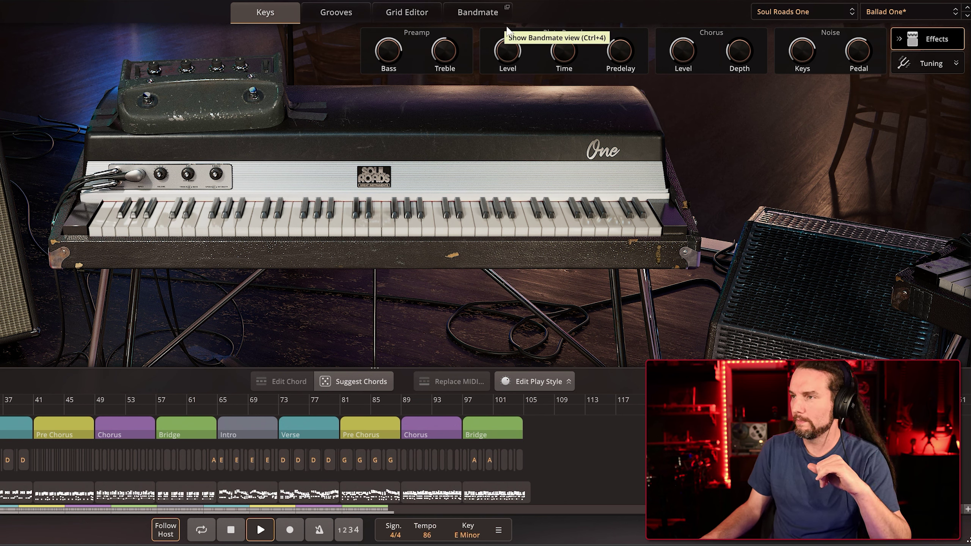
Audition different Plate Reverb level, time and predelay amounts, and reset all three to their defaults
drag(512, 49, 500, 54)
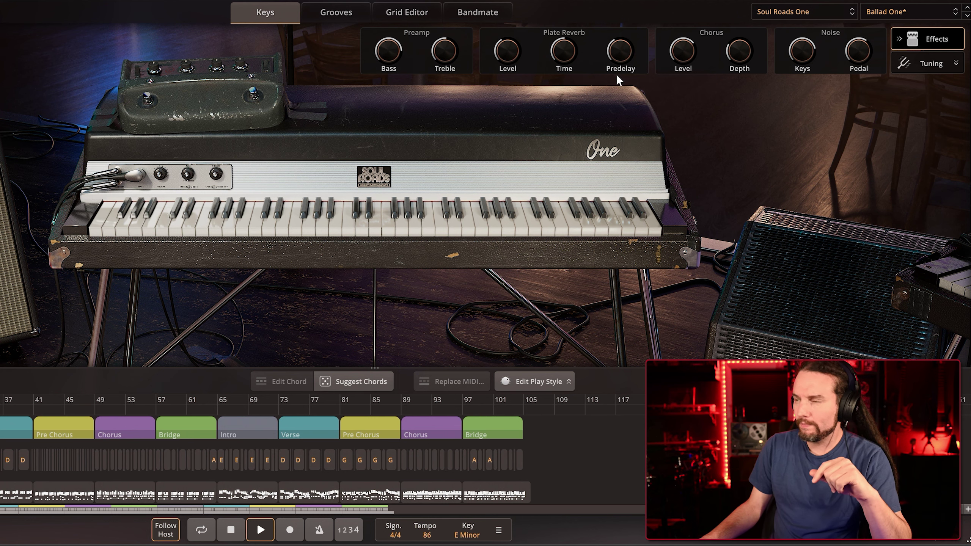
drag(572, 61, 553, 61)
drag(621, 57, 622, 27)
drag(506, 52, 506, 91)
drag(618, 53, 609, 126)
mouse_move(564, 52)
mouse_down()
mouse_move(556, 4)
mouse_move(566, 52)
mouse_up()
drag(505, 57, 507, 53)
double_click(507, 53)
double_click(560, 51)
double_click(618, 51)
Raise the Chorus level of the Ballad One preset and set its depth to 87%
drag(682, 51, 678, 33)
drag(743, 51, 739, 13)
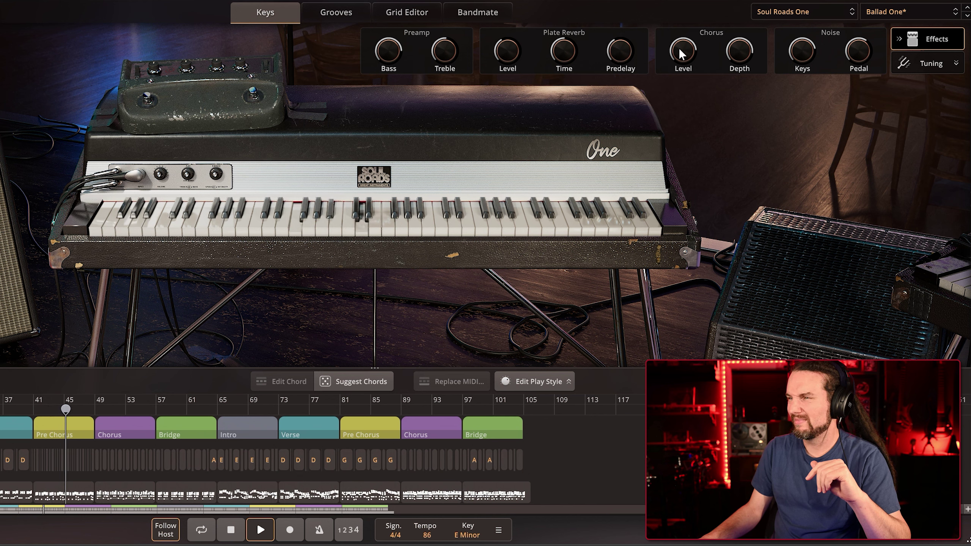
mouse_move(741, 49)
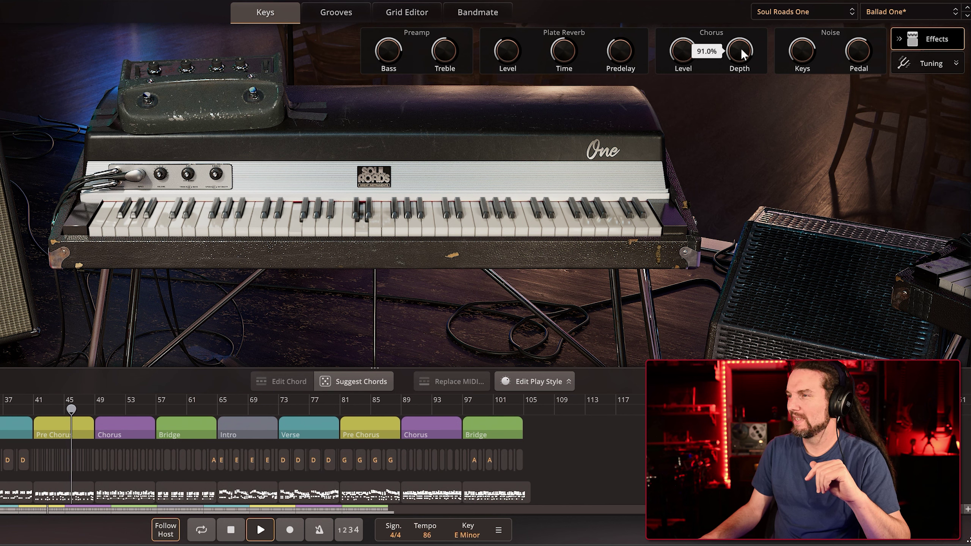
drag(733, 45, 733, 50)
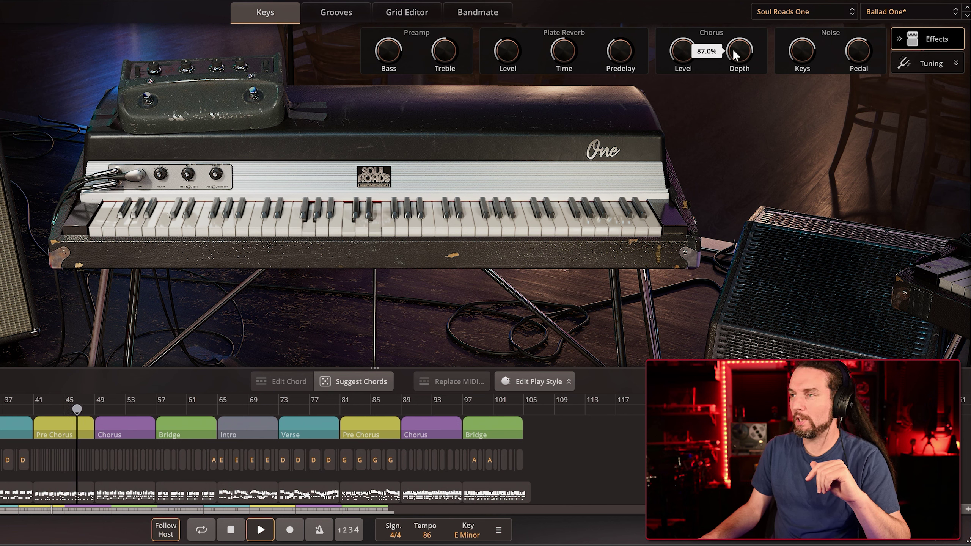
Load the Chorus One preset and audition lower Preamp Bass settings
click(889, 15)
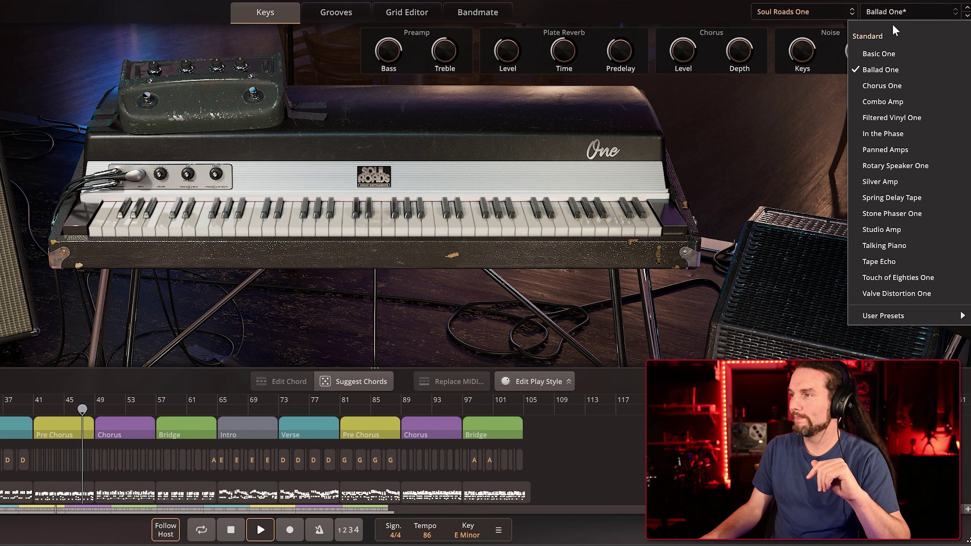
click(897, 85)
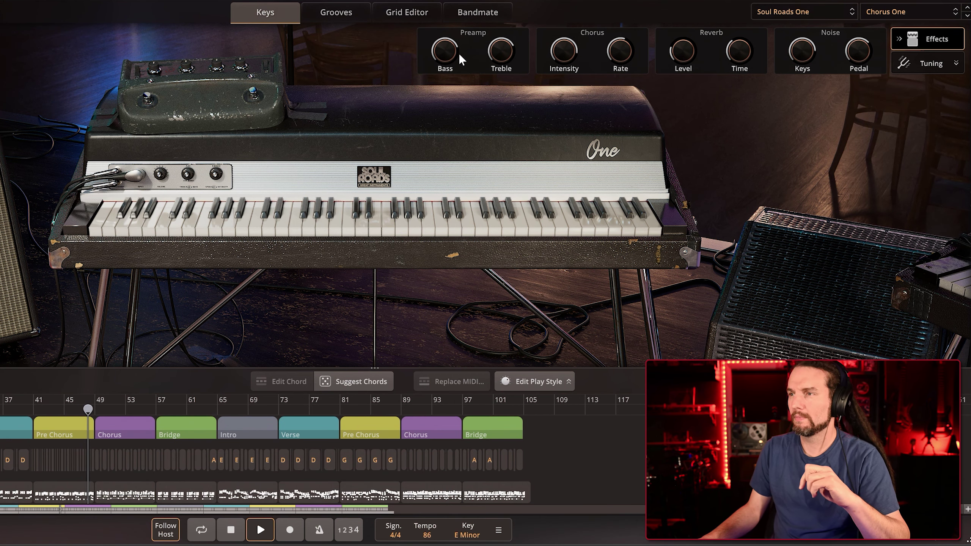
mouse_move(449, 52)
mouse_down()
mouse_move(437, 11)
mouse_move(446, 60)
mouse_up()
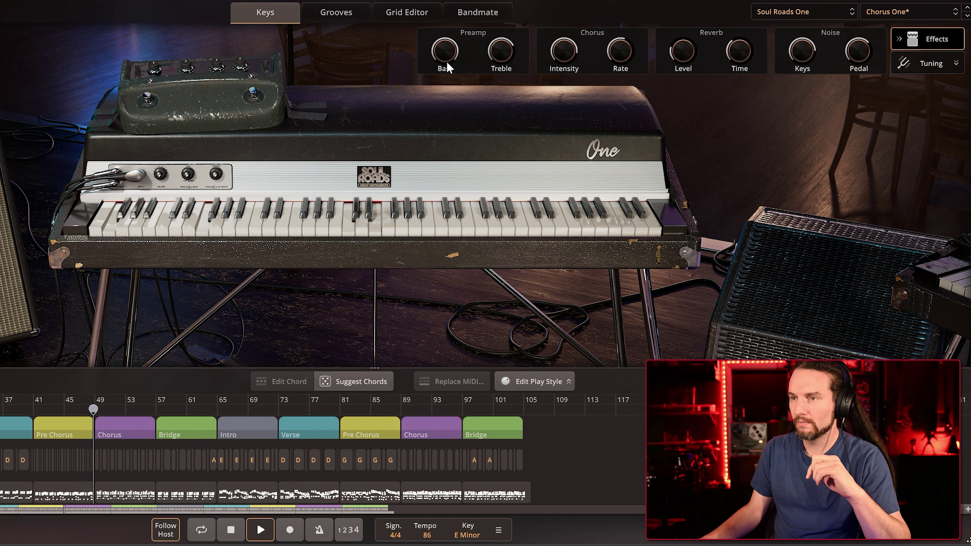
drag(446, 51, 453, 124)
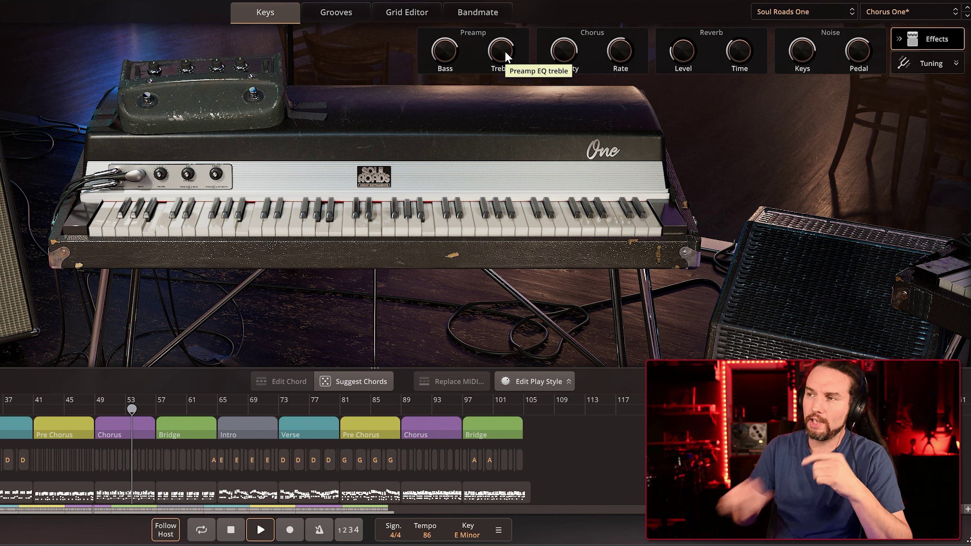
Audition the Chorus with intensity at 86.5% and rate up to 100%, and raise the Reverb level and time
drag(563, 54, 563, 58)
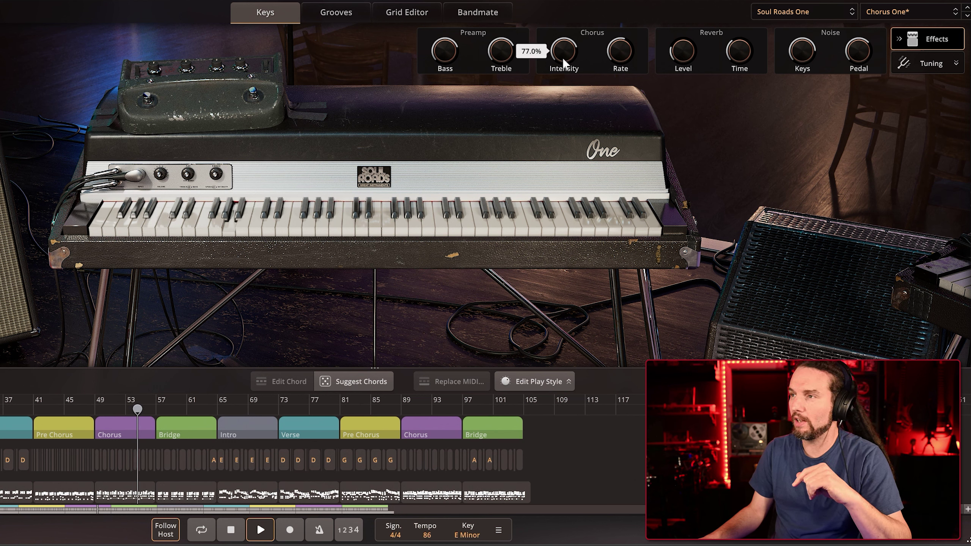
drag(619, 48, 621, 31)
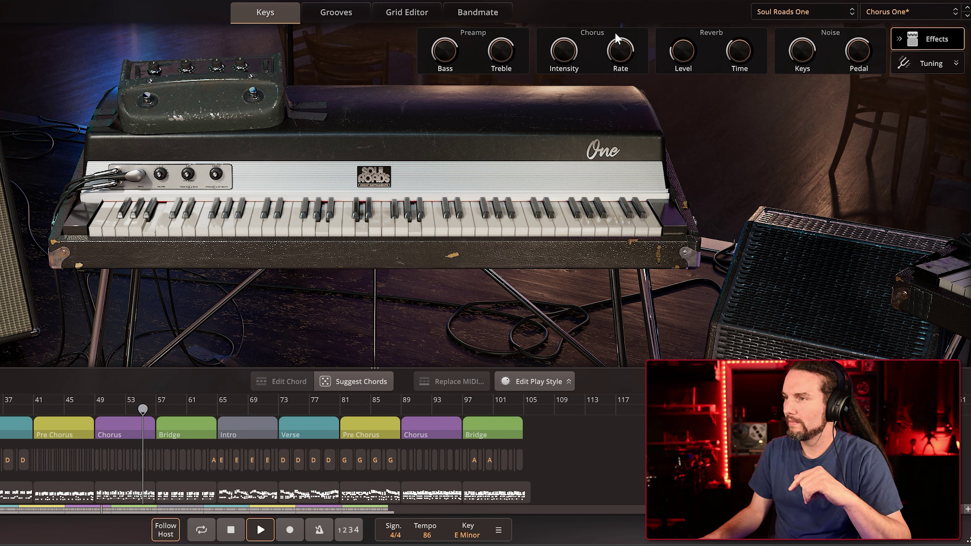
mouse_move(554, 53)
mouse_down()
mouse_move(553, 125)
mouse_move(551, 51)
mouse_up()
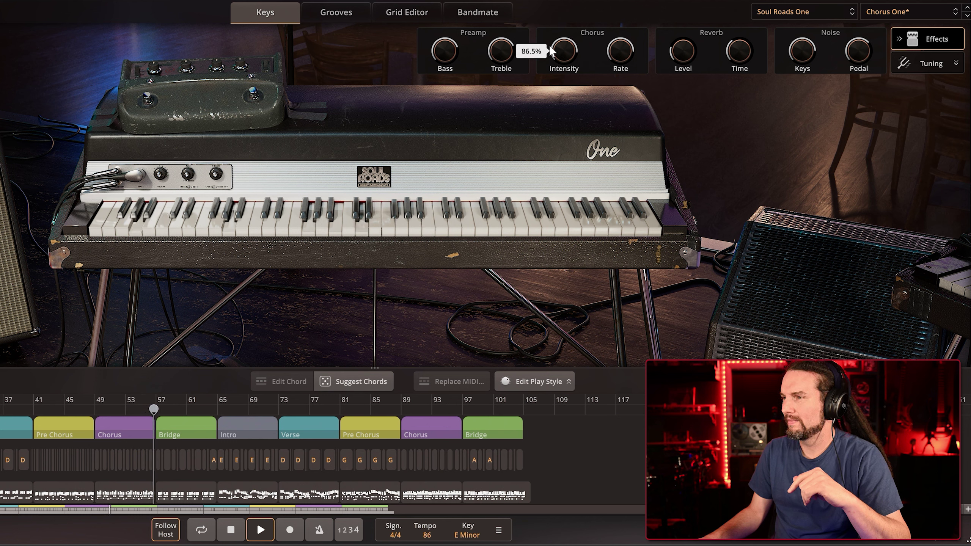
drag(624, 56, 617, 28)
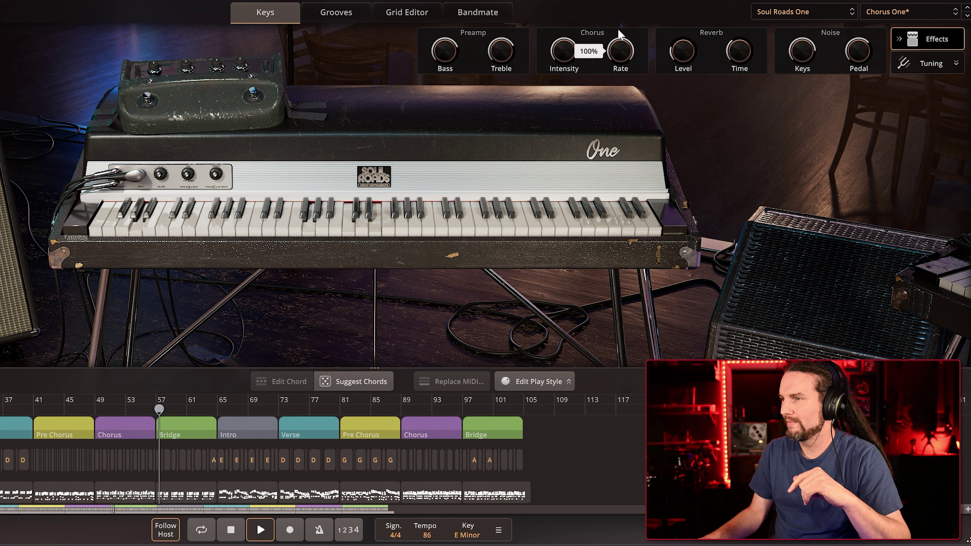
mouse_move(620, 54)
mouse_down()
mouse_move(610, 69)
mouse_move(610, 49)
mouse_up()
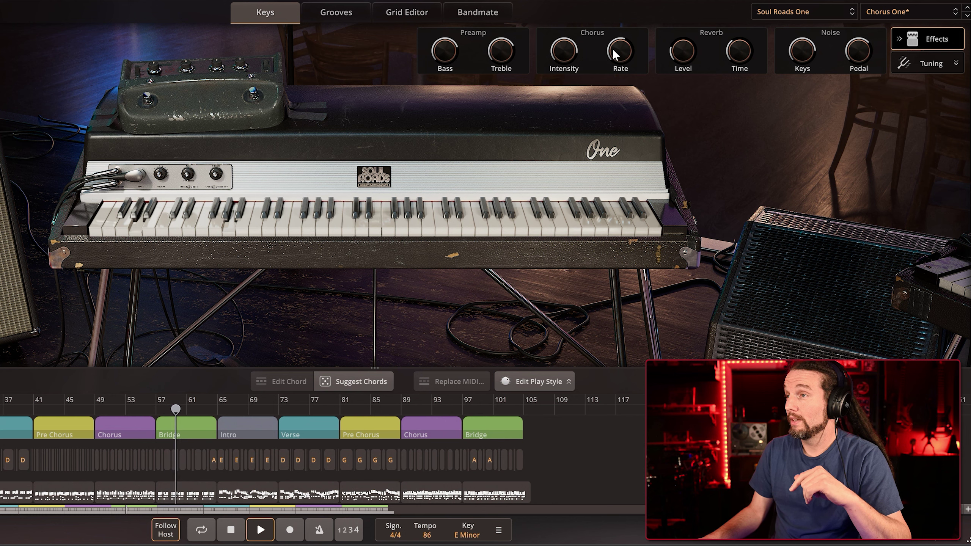
drag(677, 49, 677, 3)
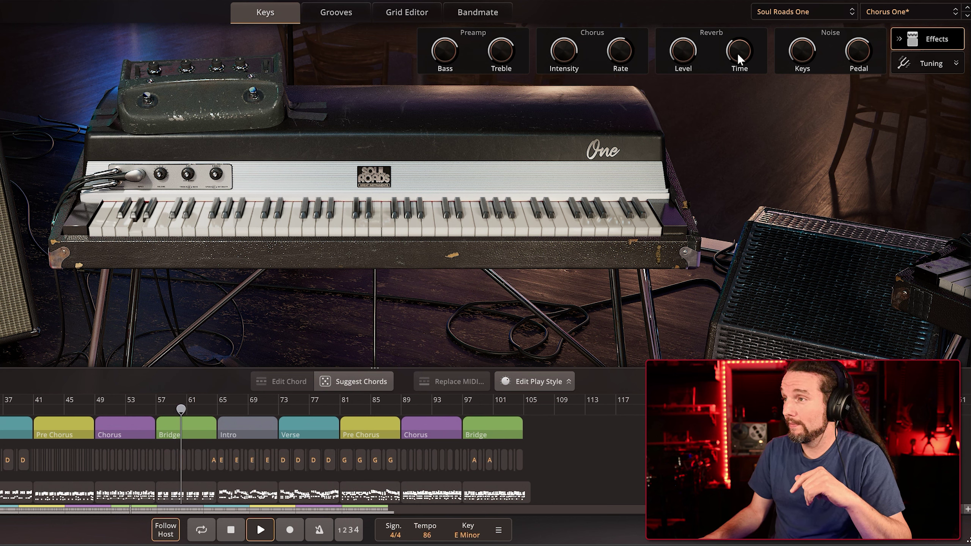
drag(738, 53, 734, 22)
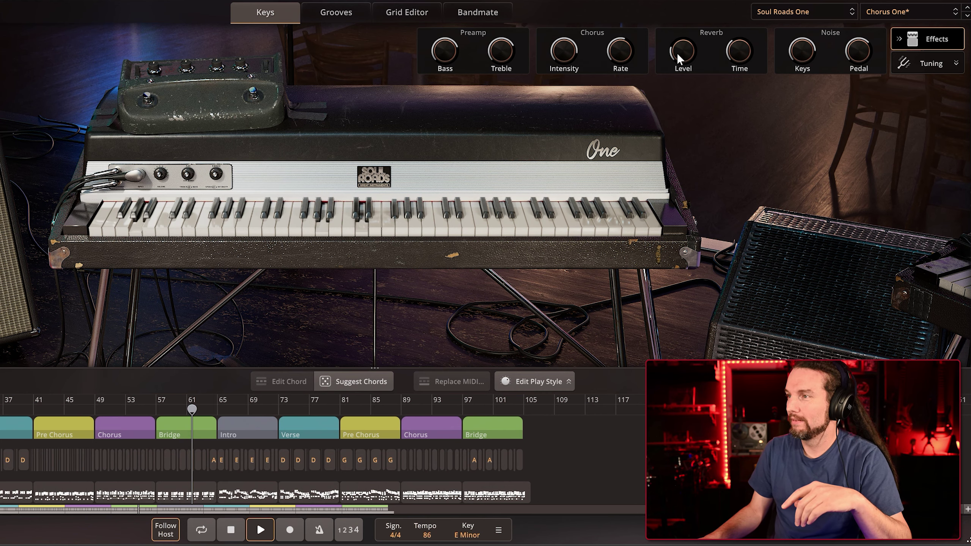
Load the Combo Amp preset and raise the Amp Bass
click(886, 14)
click(892, 99)
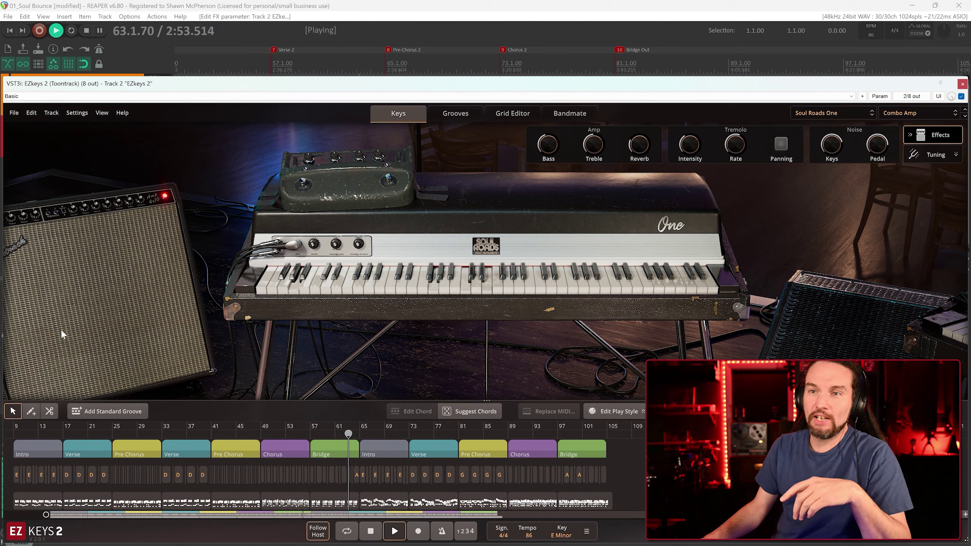
drag(549, 147, 545, 127)
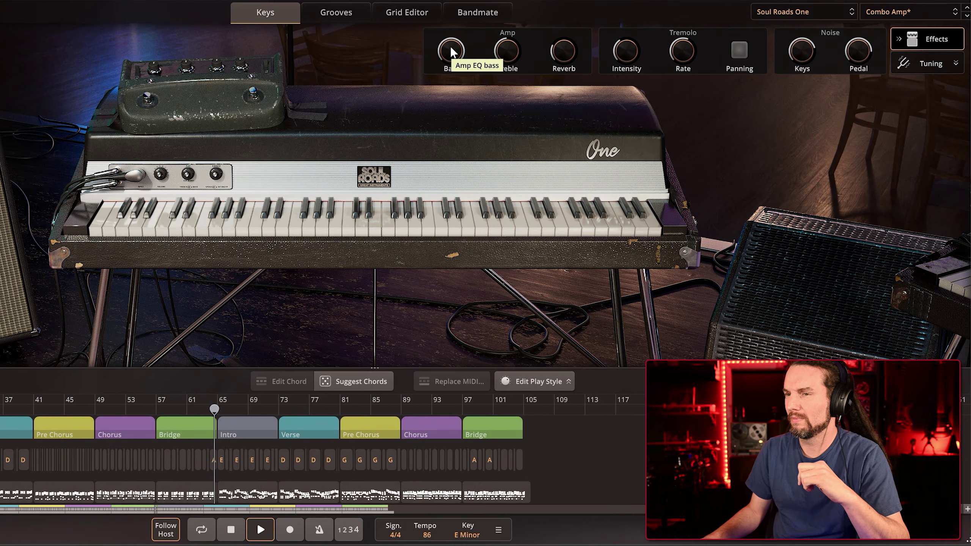
Audition the Amp Bass, Treble and Reverb of the Combo Amp preset, trying the Reverb at 48.5%
drag(450, 46, 507, 8)
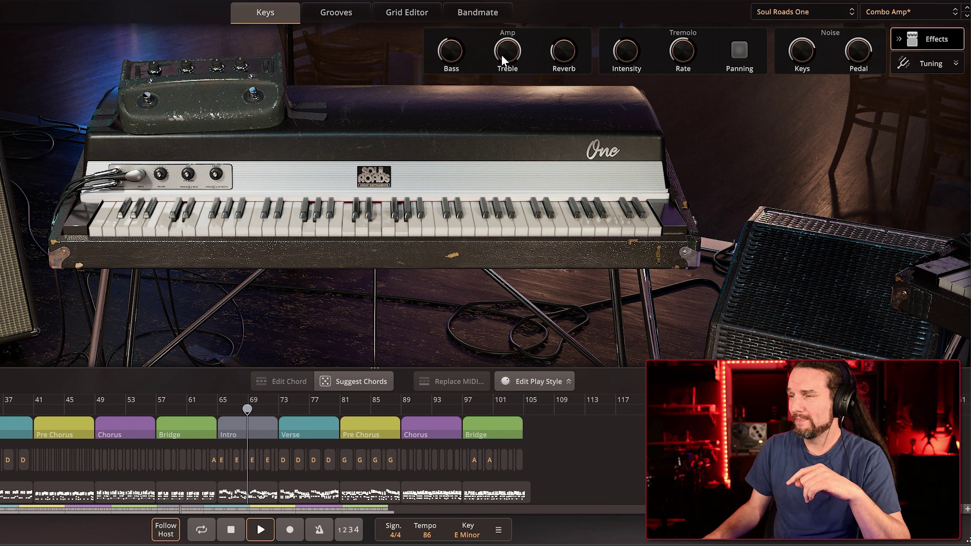
drag(506, 52, 505, 52)
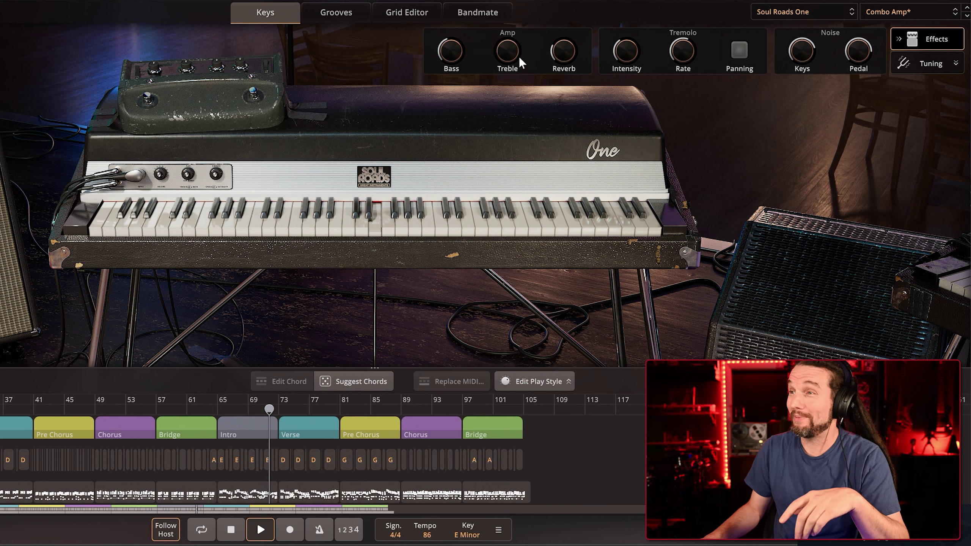
drag(506, 53, 557, 18)
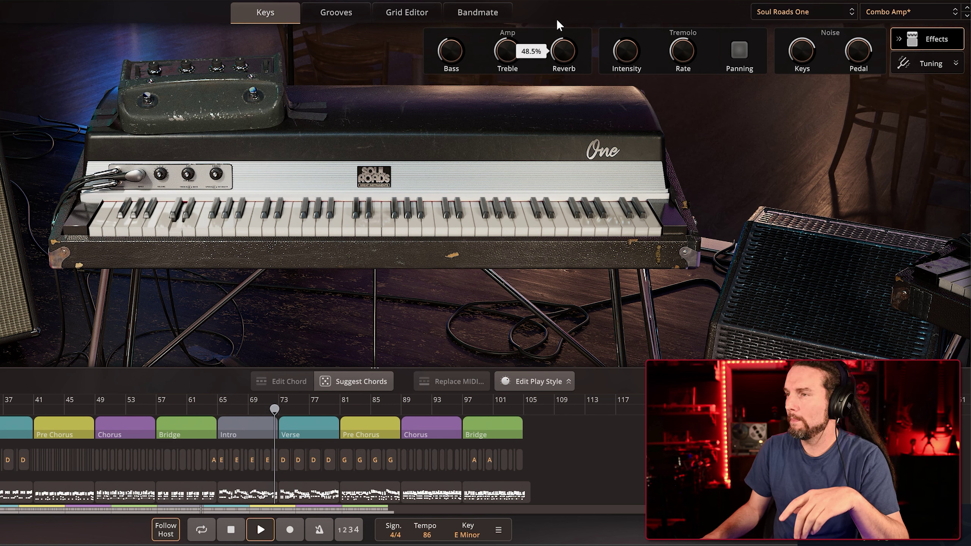
mouse_move(563, 51)
mouse_down()
mouse_move(558, 33)
mouse_move(558, 67)
mouse_move(559, 56)
mouse_up()
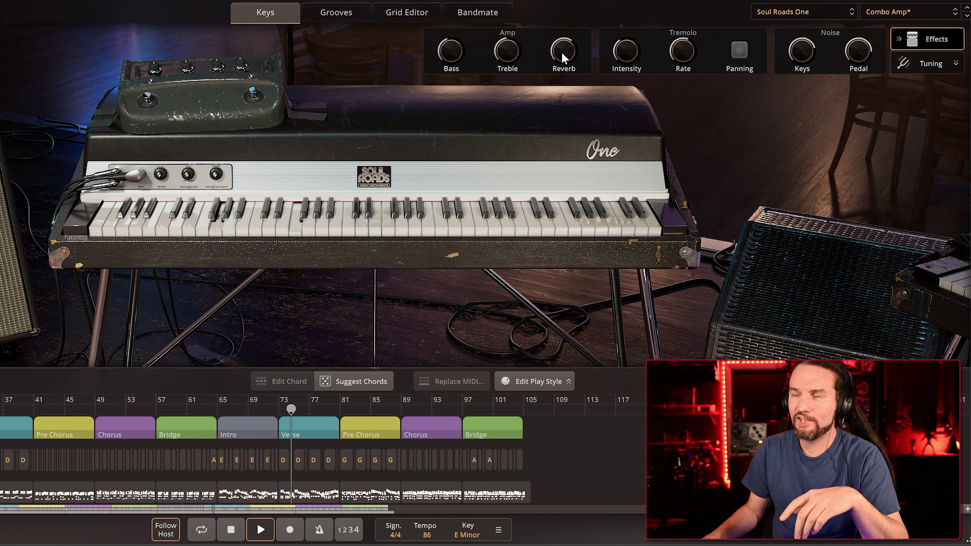
mouse_move(563, 54)
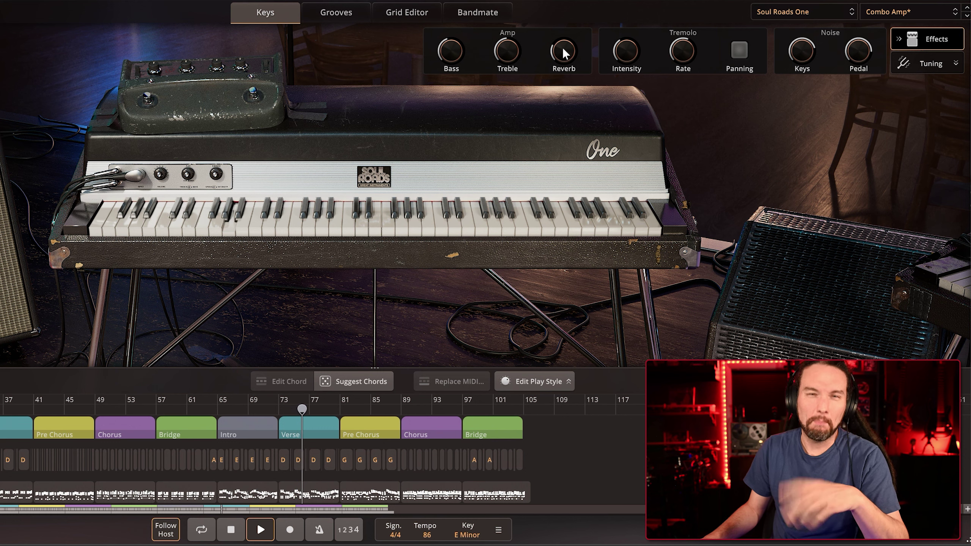
drag(564, 49, 568, 25)
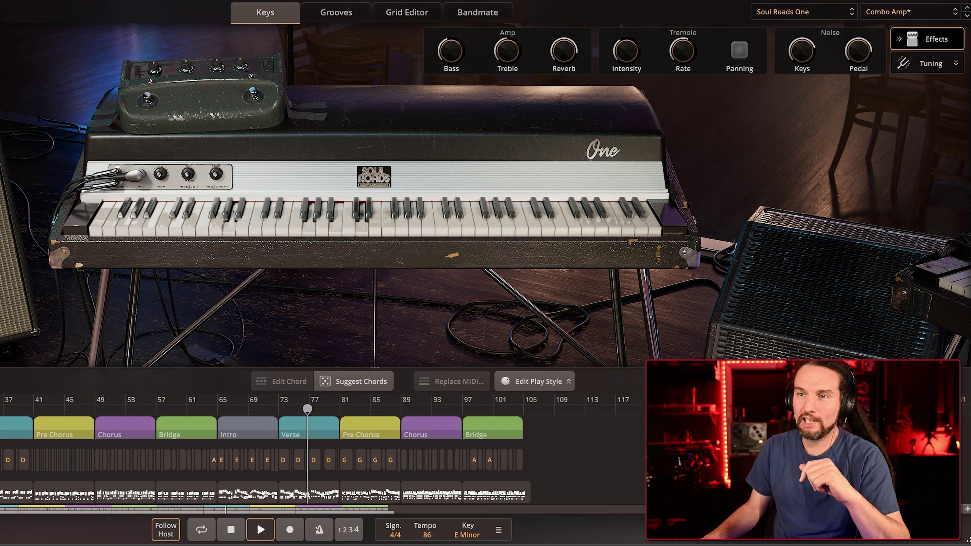
Audition the Tremolo panning by switching it on and off again, and set the Tremolo rate to 90.5%
mouse_move(625, 52)
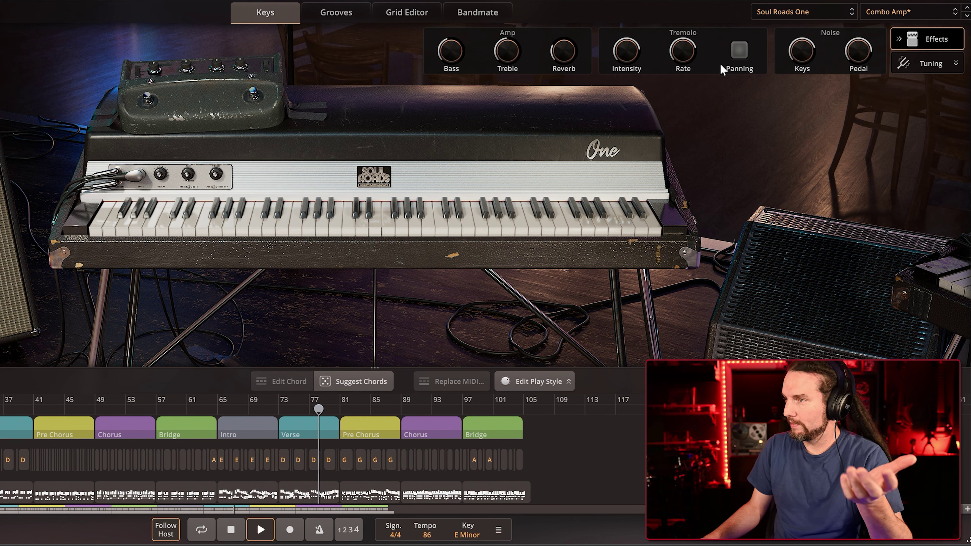
click(738, 52)
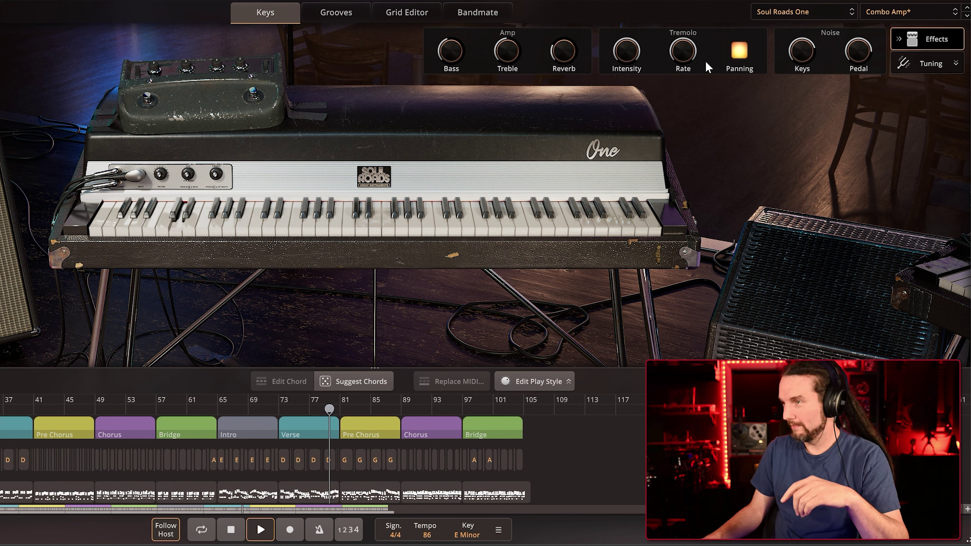
click(734, 55)
mouse_move(679, 59)
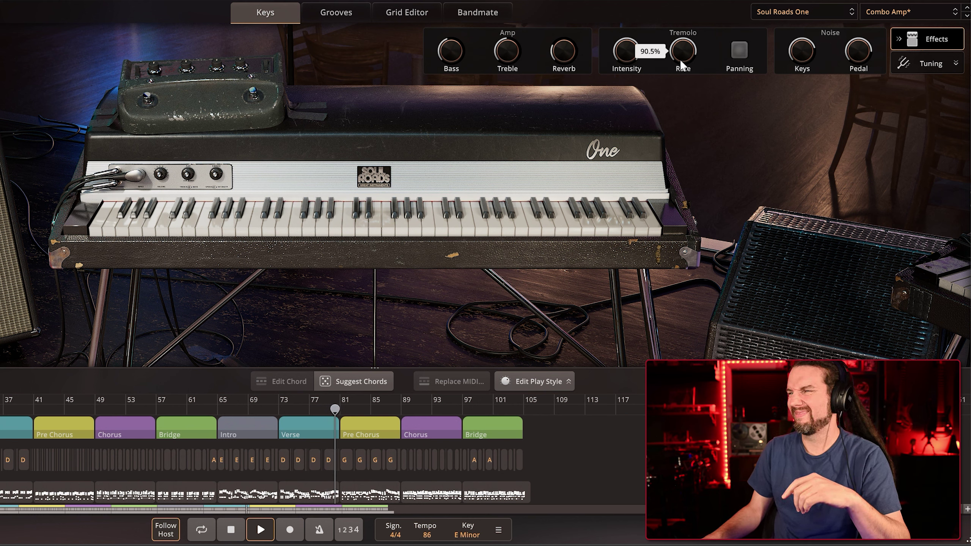
Load the Filtered Vinyl One preset and audition lower Vinyl noise and a higher HPF setting
click(907, 11)
click(897, 118)
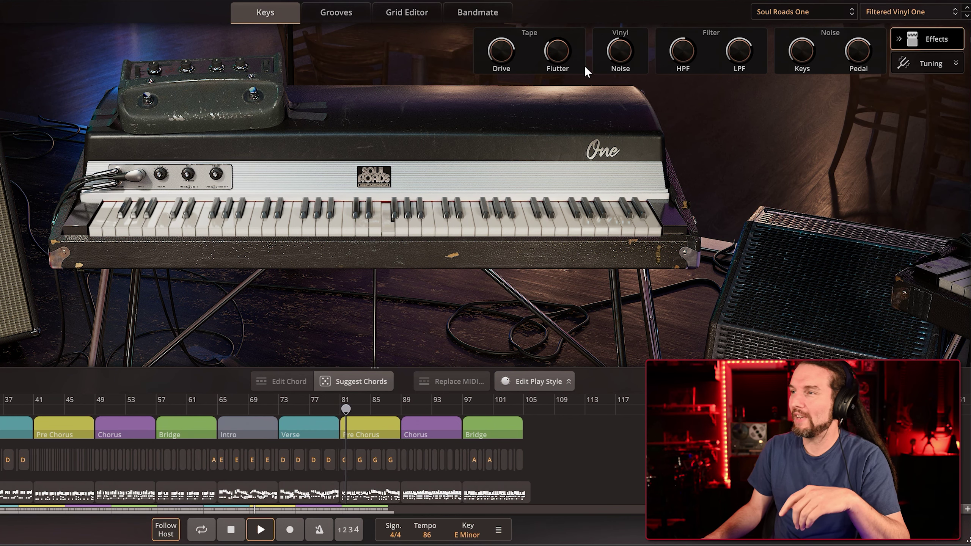
drag(624, 47, 580, 126)
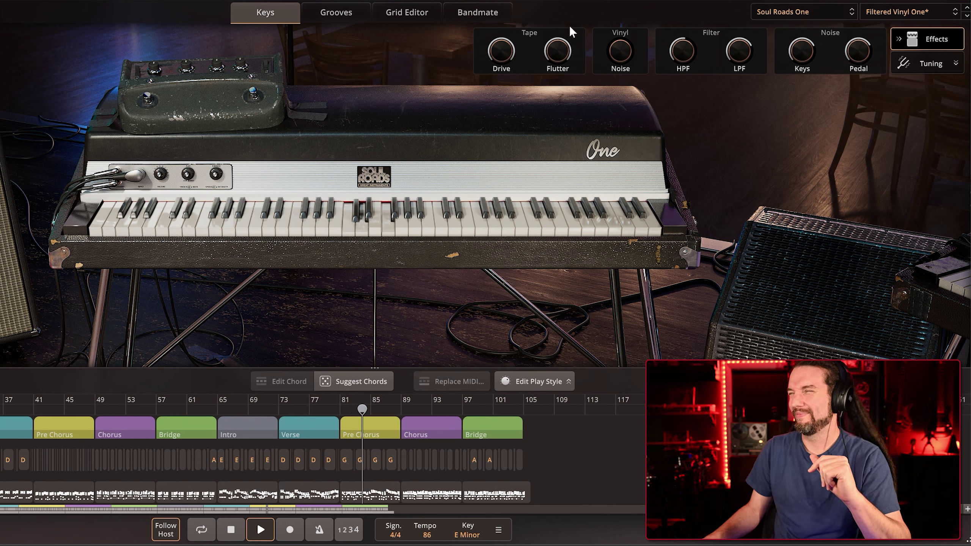
mouse_move(508, 55)
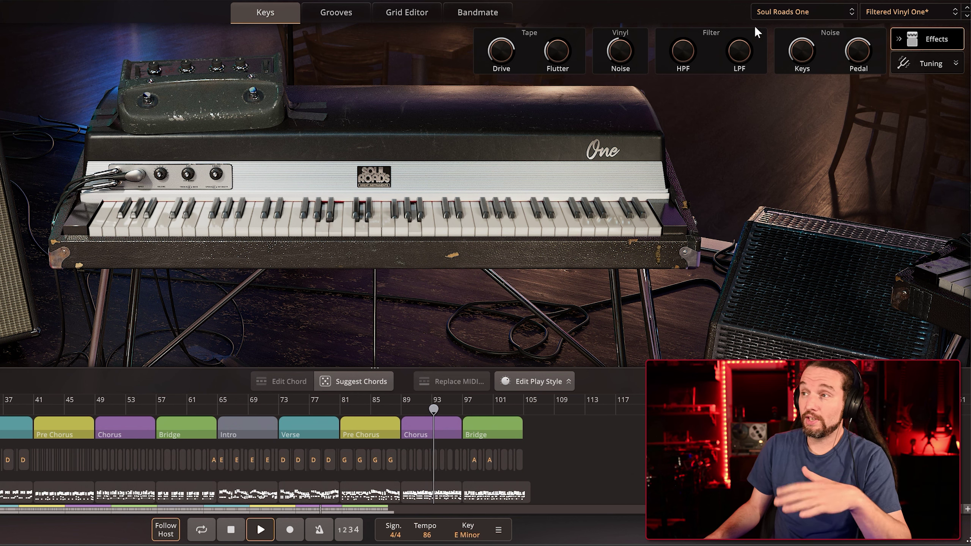
drag(683, 58, 678, 17)
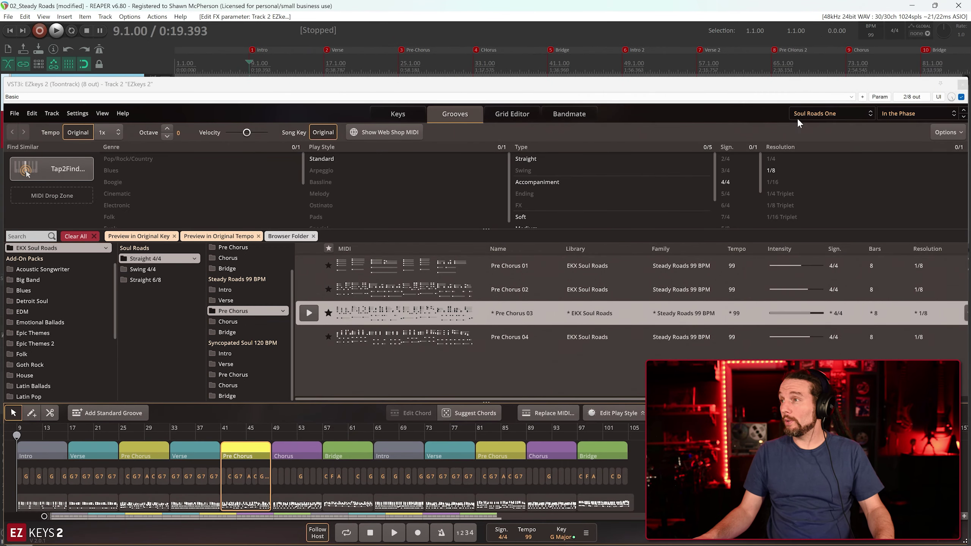
Close EZkeys 2 and look over the drum kit and grooves in Superior Drummer 3 on track 1
click(962, 85)
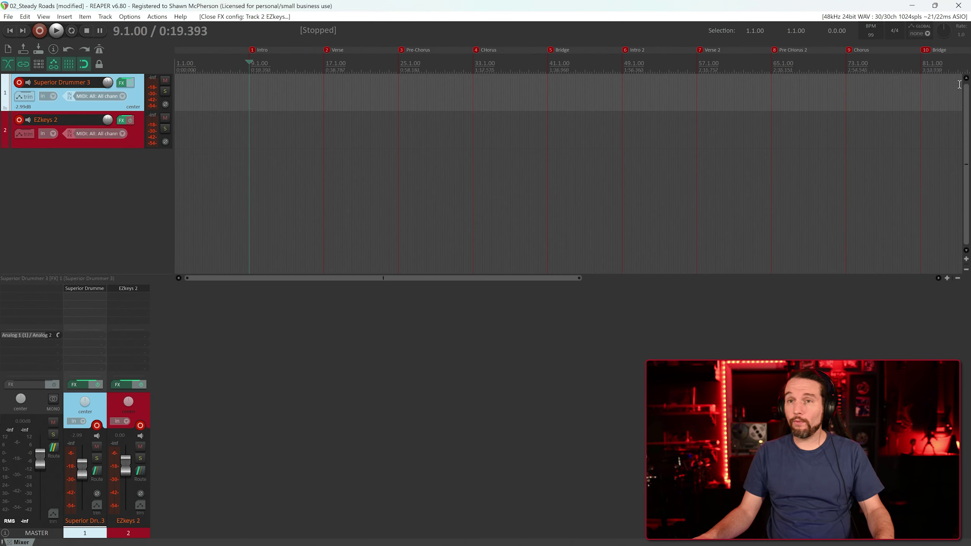
click(86, 290)
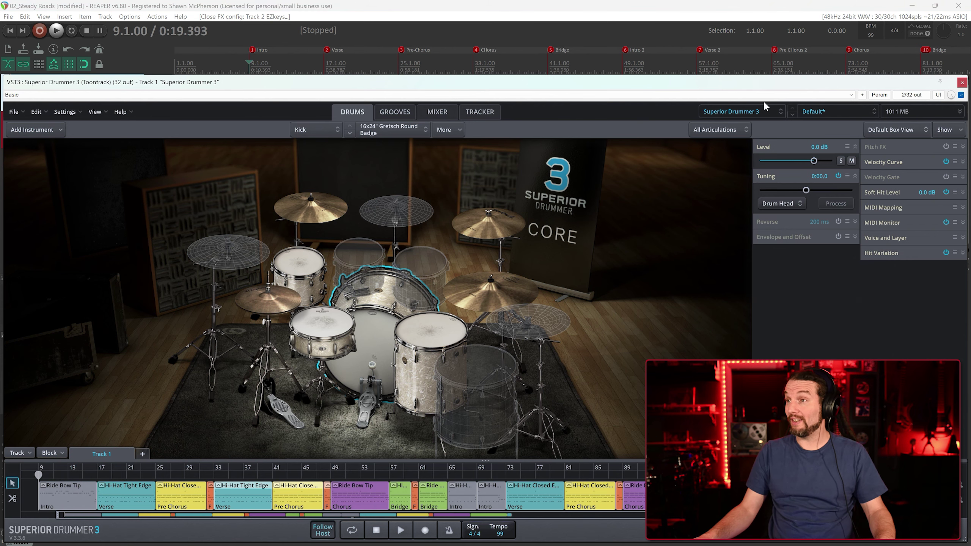
click(394, 112)
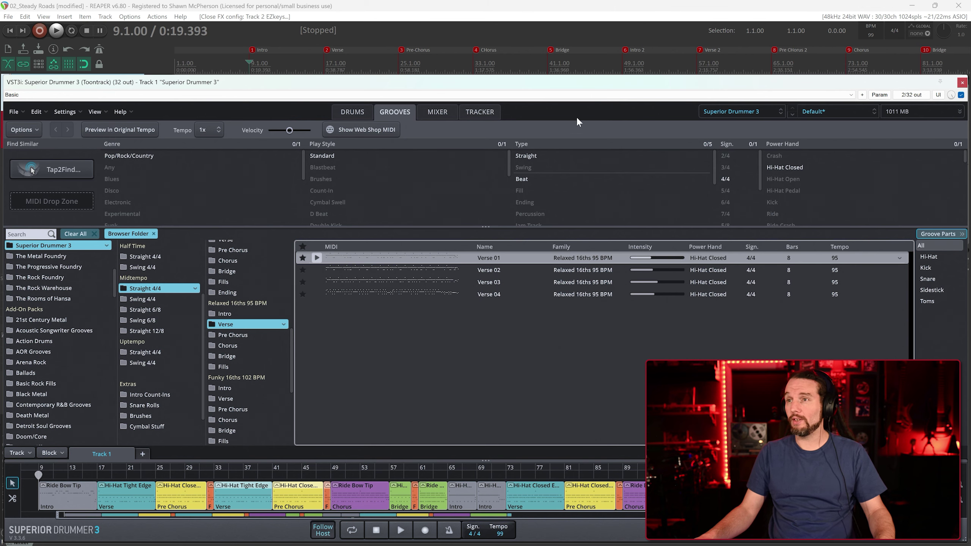
click(373, 111)
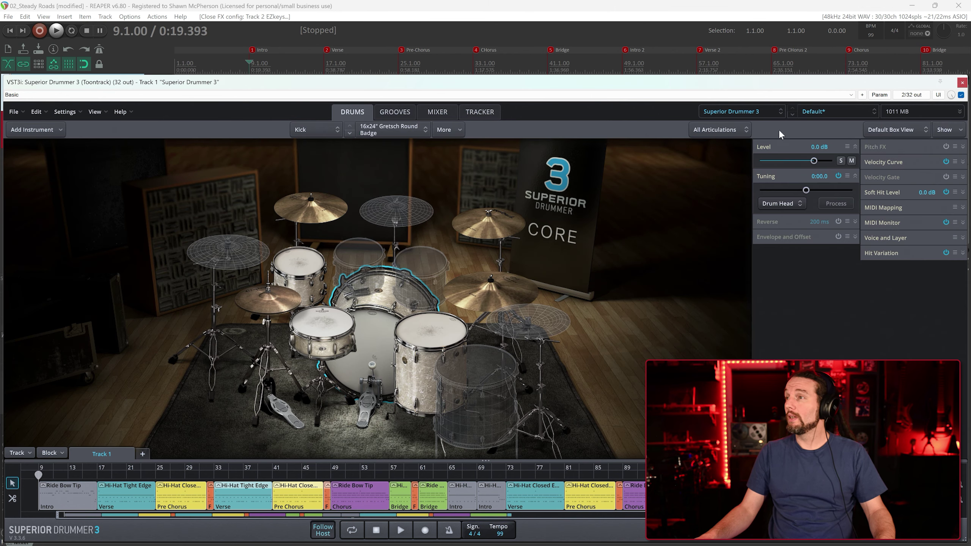
click(963, 83)
click(85, 299)
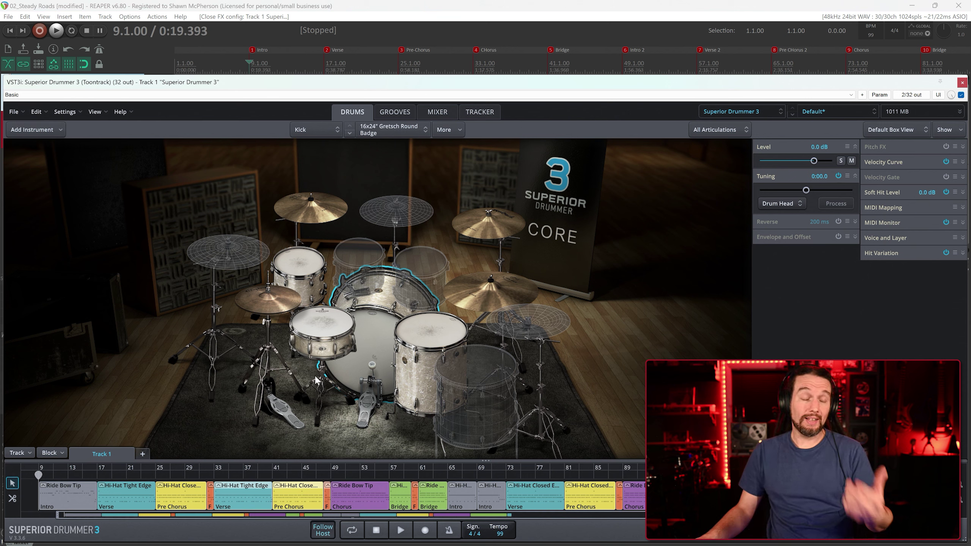
click(962, 83)
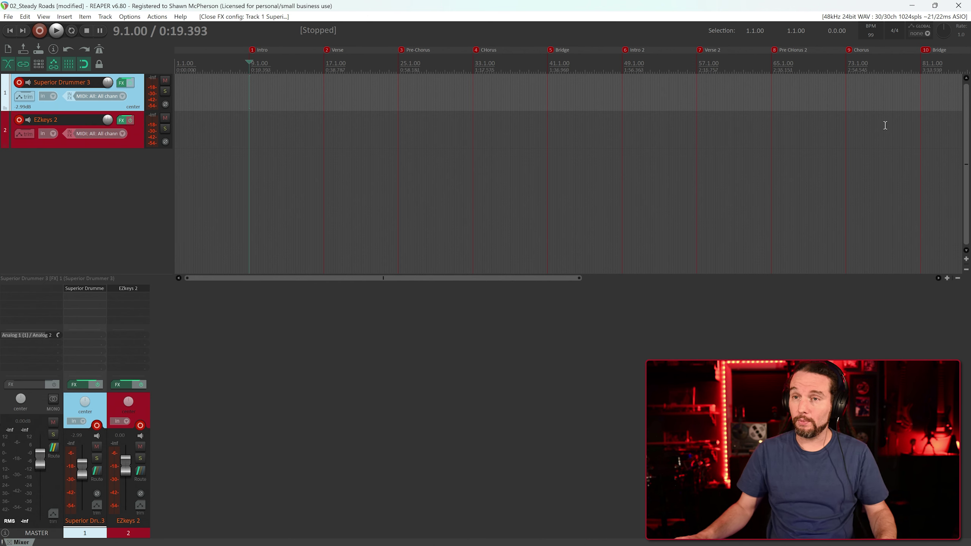
Reopen EZkeys 2 on its Keys page, start playback of the In the Phase preset and expand its effects
click(80, 200)
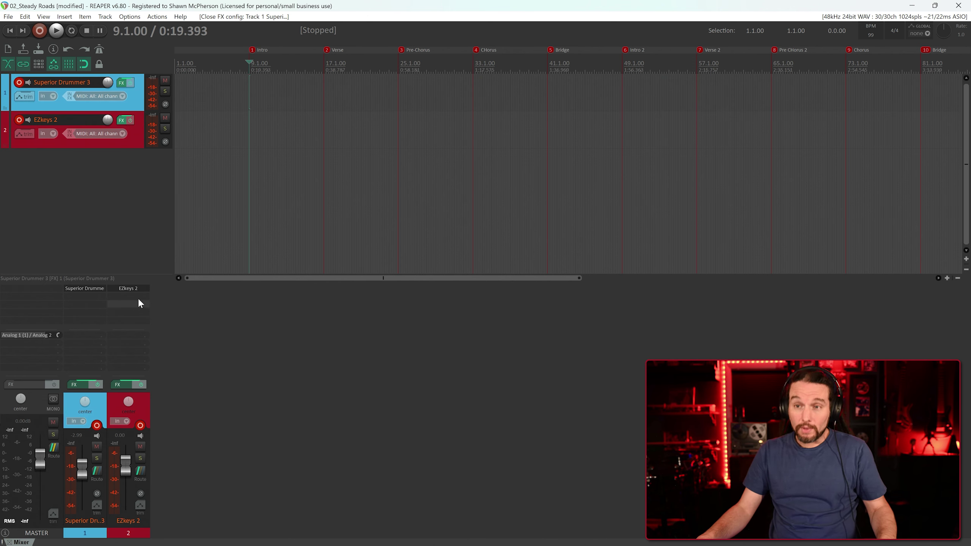
click(129, 287)
click(397, 113)
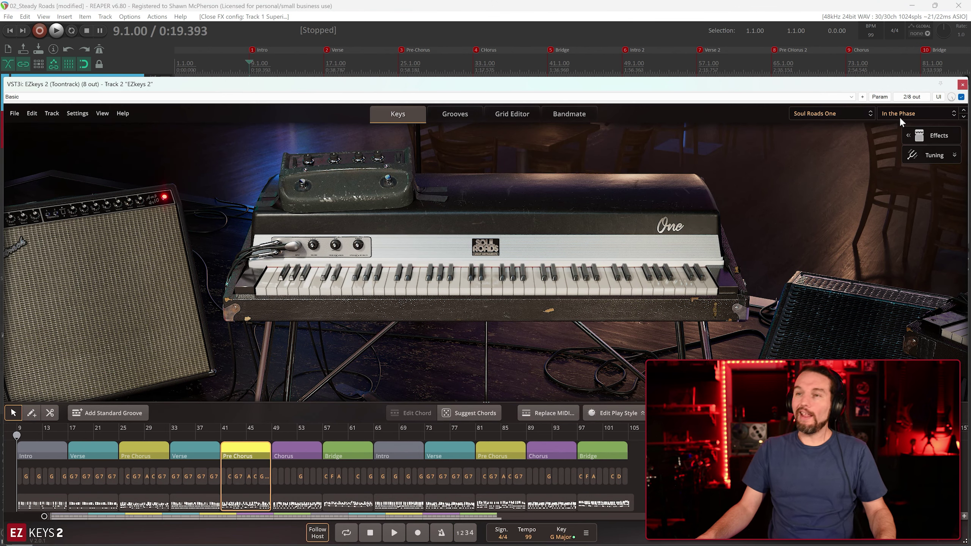
key(space)
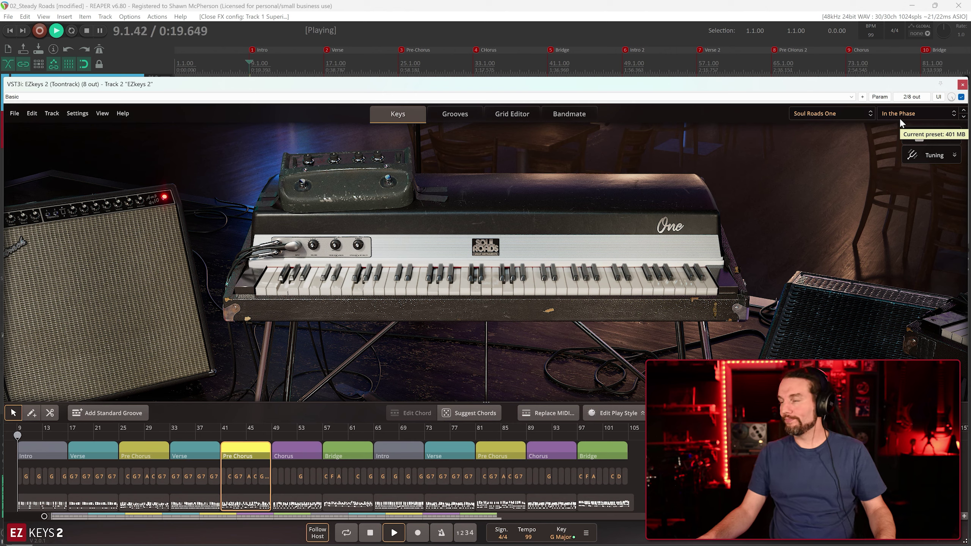
click(929, 135)
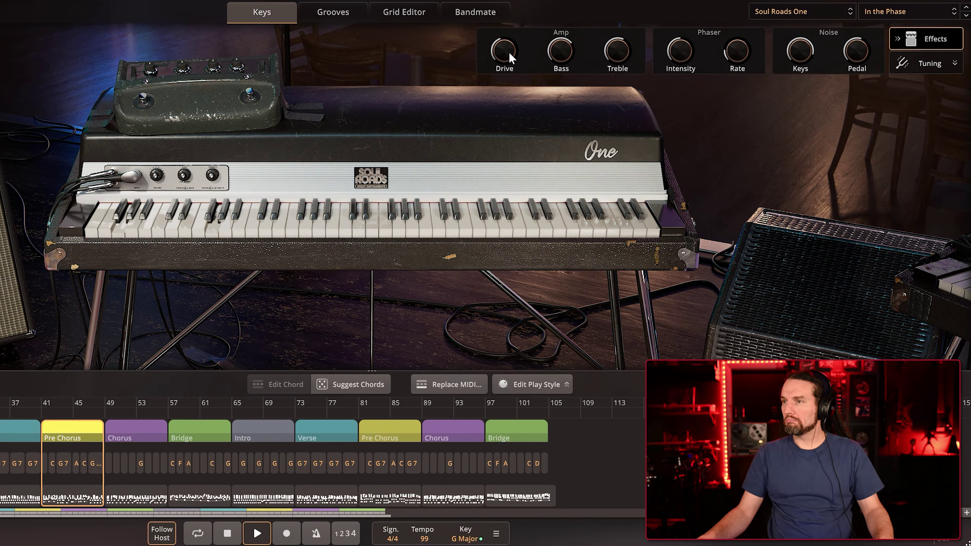
Audition different Amp Drive, Bass and Treble settings of the In the Phase preset
drag(508, 52, 508, 31)
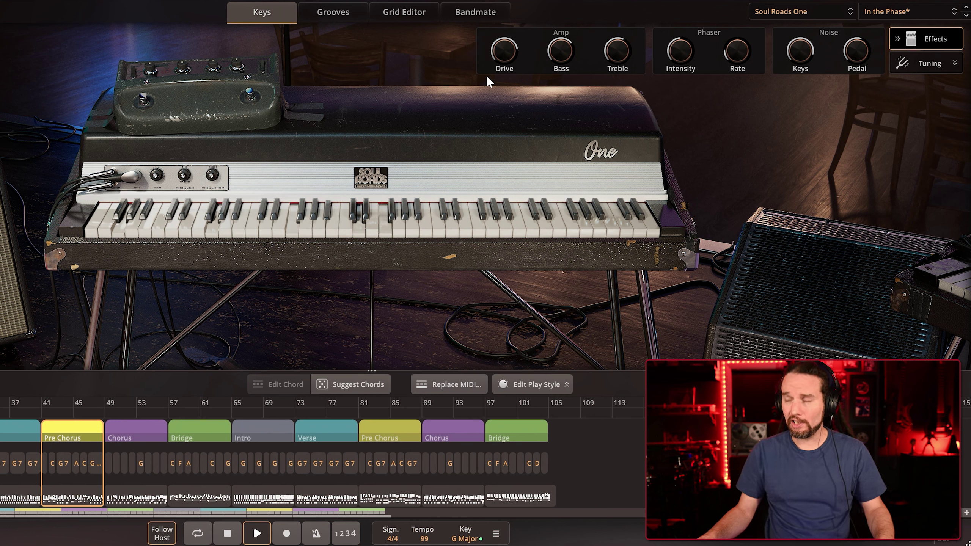
mouse_move(503, 52)
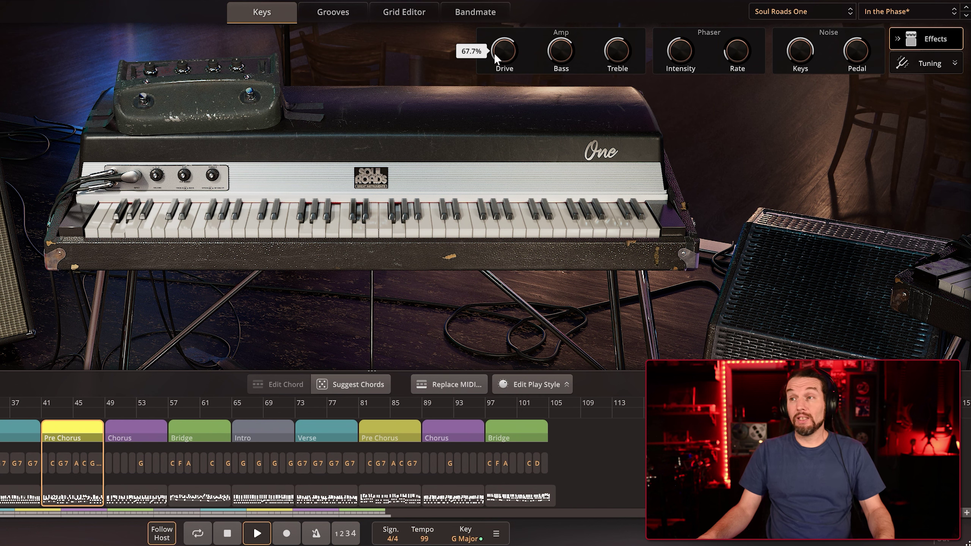
mouse_move(494, 58)
mouse_down()
mouse_move(501, 39)
mouse_move(493, 48)
mouse_up()
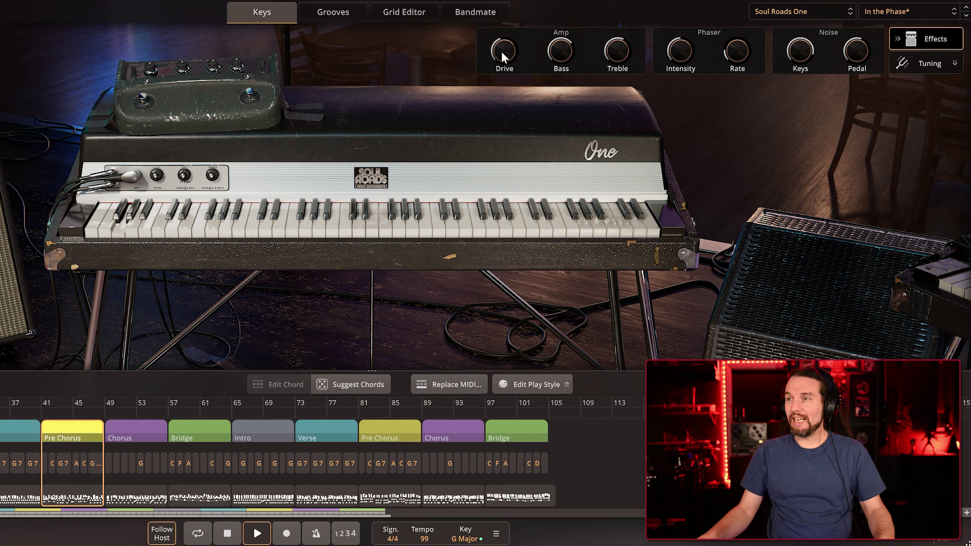
drag(575, 55, 557, 13)
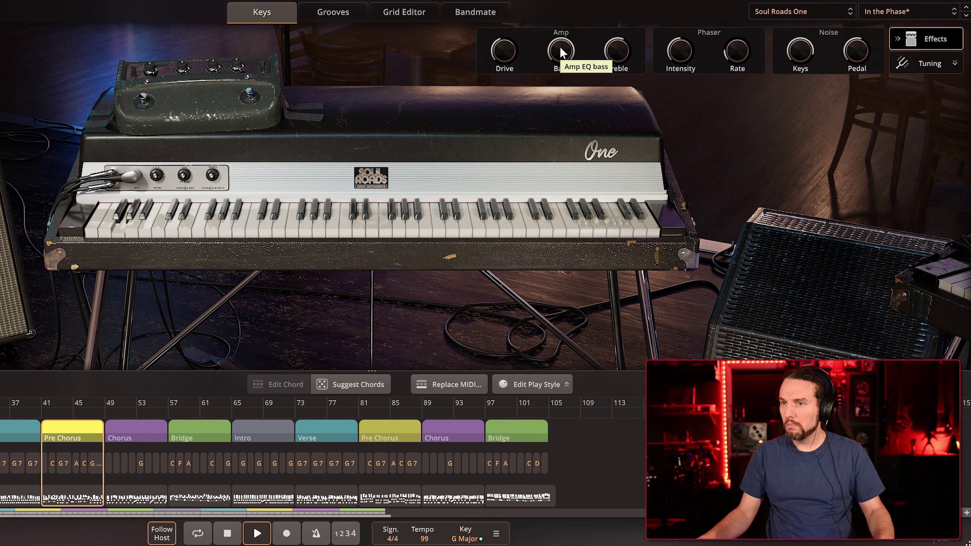
drag(504, 56, 504, 20)
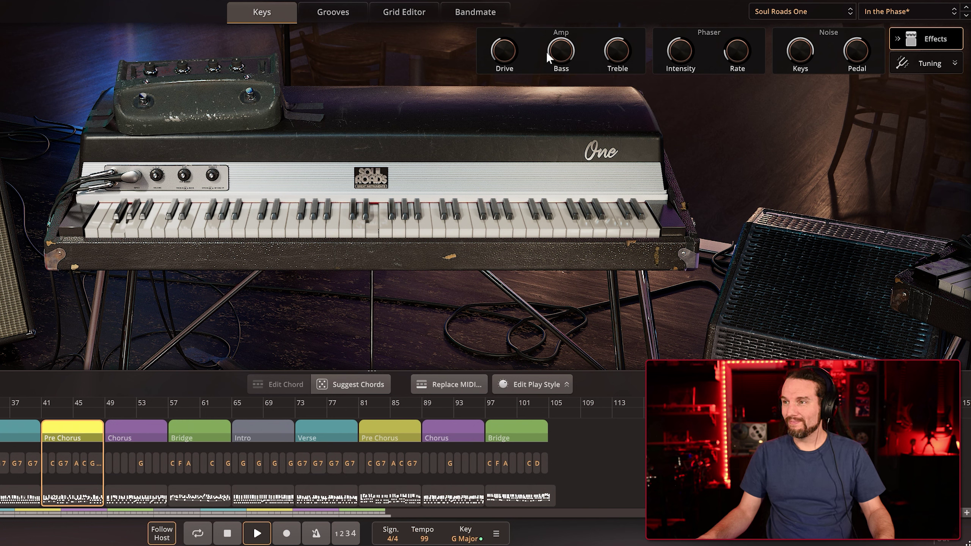
drag(558, 48, 562, 65)
drag(615, 48, 615, 2)
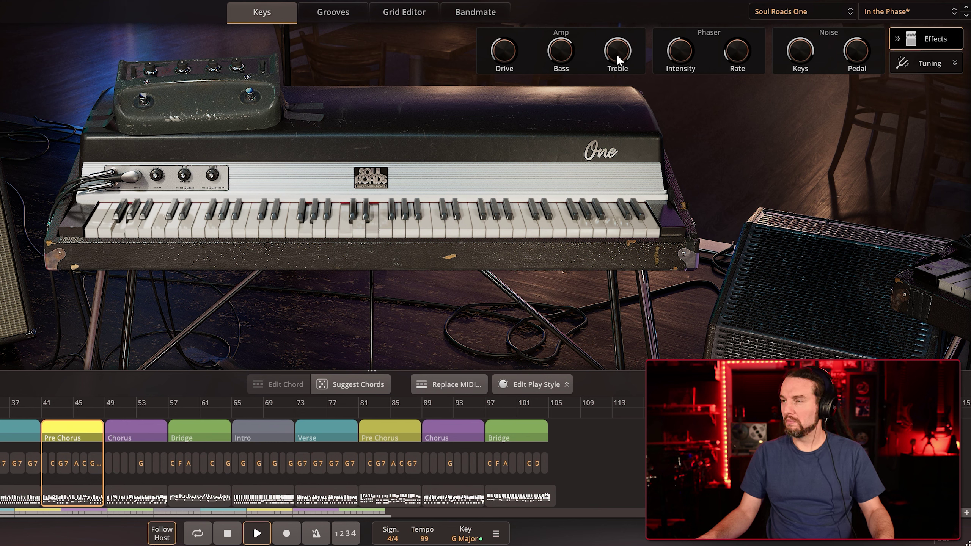
Raise the Phaser rate and audition the Phaser with its intensity at 68%
drag(737, 54, 734, 10)
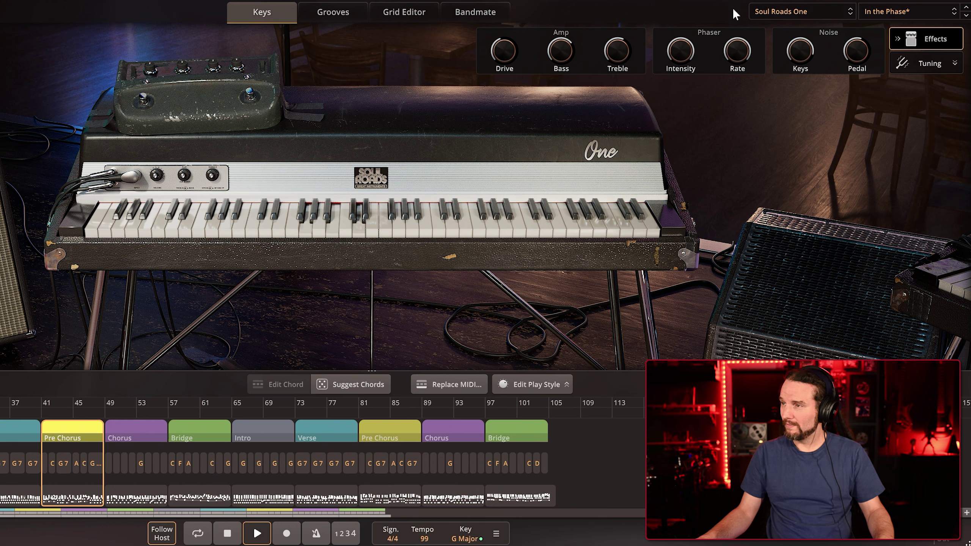
click(678, 55)
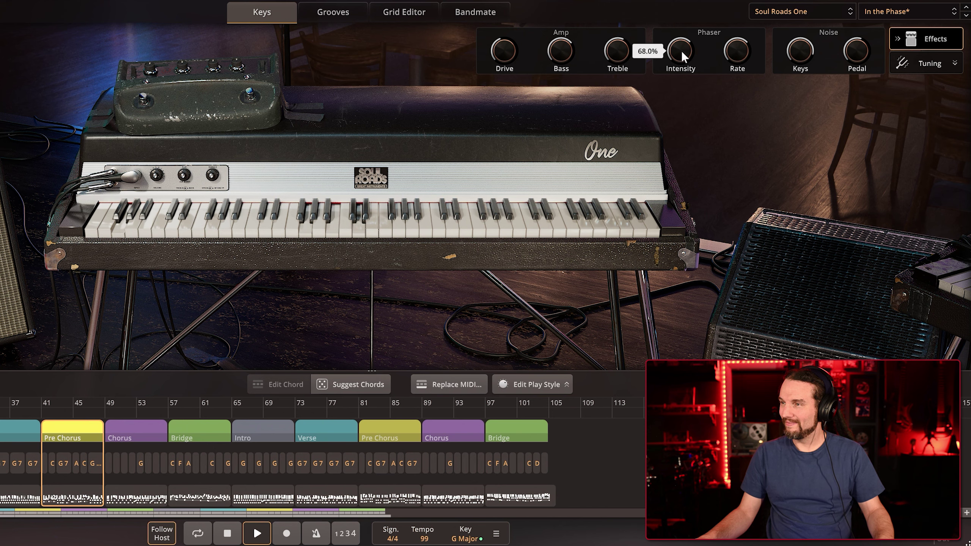
Load the Panned Amps preset, adjust its Master Tone and lower the Tremolo of the Left and Right Amps
click(884, 13)
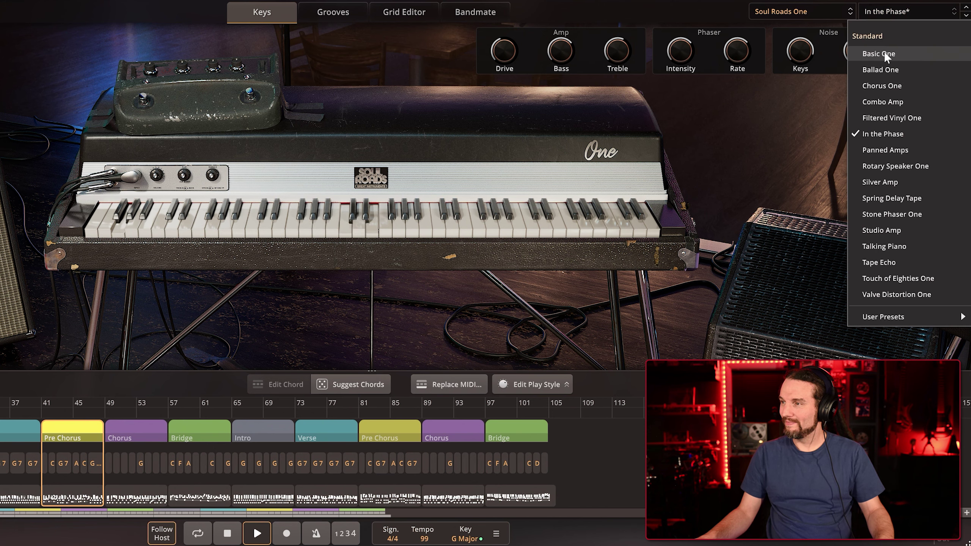
click(899, 151)
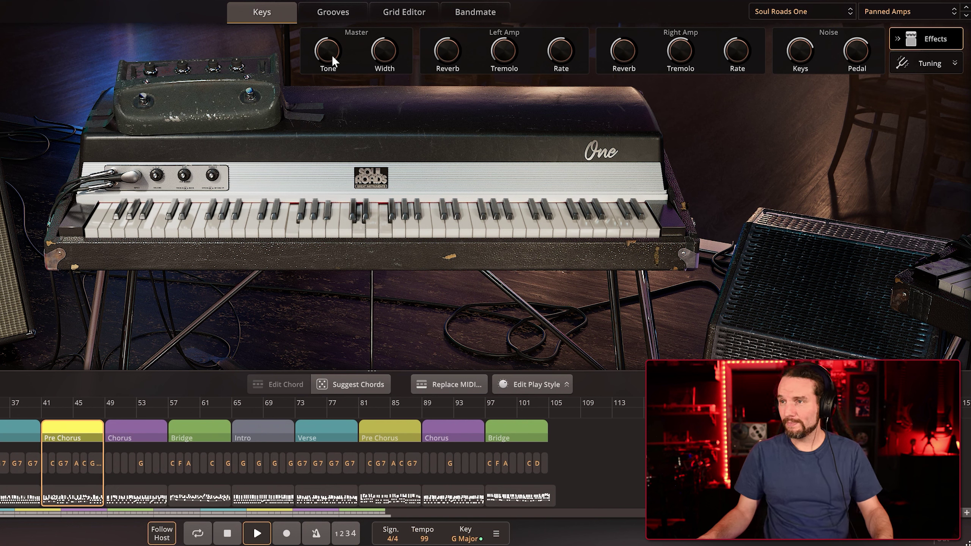
mouse_move(327, 56)
mouse_down()
mouse_move(328, 34)
mouse_move(330, 46)
mouse_up()
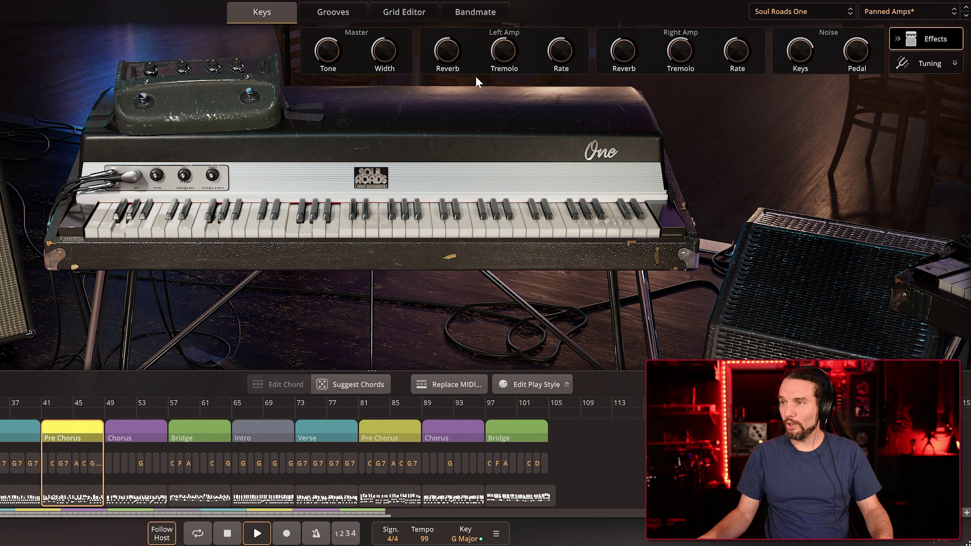
drag(503, 56, 508, 184)
drag(679, 53, 662, 201)
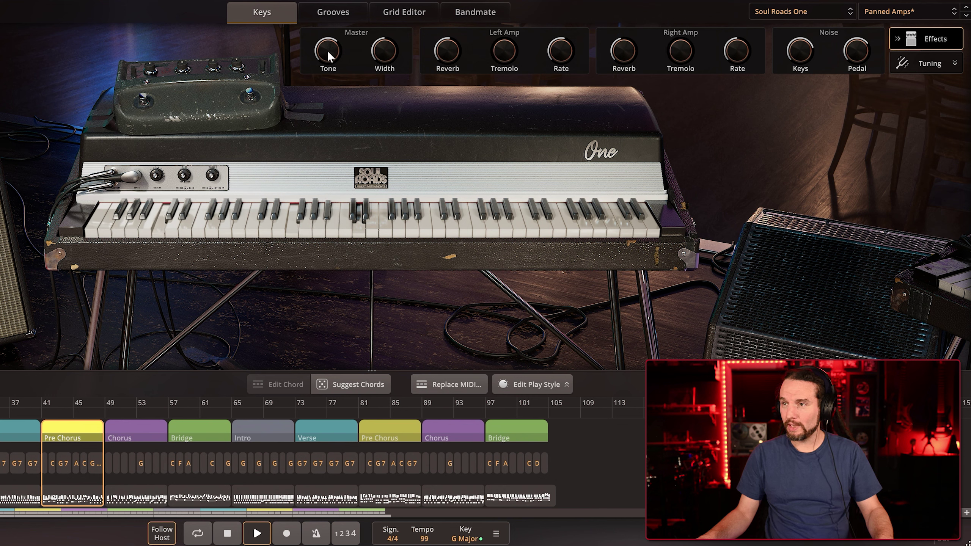
Audition the Master Tone and Width, the Right Amp Tremolo and the Left Amp Reverb of the Panned Amps preset
mouse_move(326, 46)
mouse_down()
mouse_move(329, 124)
mouse_move(328, 1)
mouse_move(325, 89)
mouse_move(323, 54)
mouse_up()
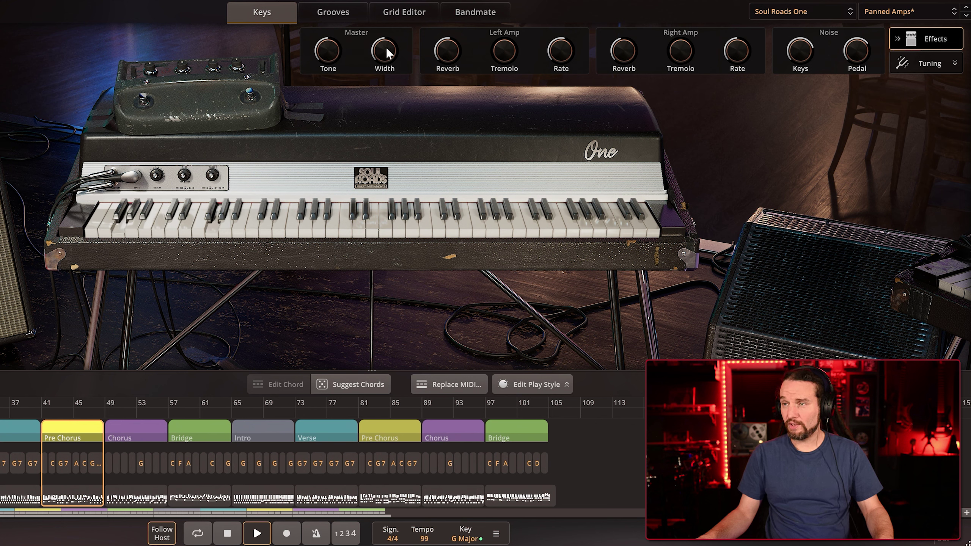
drag(384, 47, 380, 74)
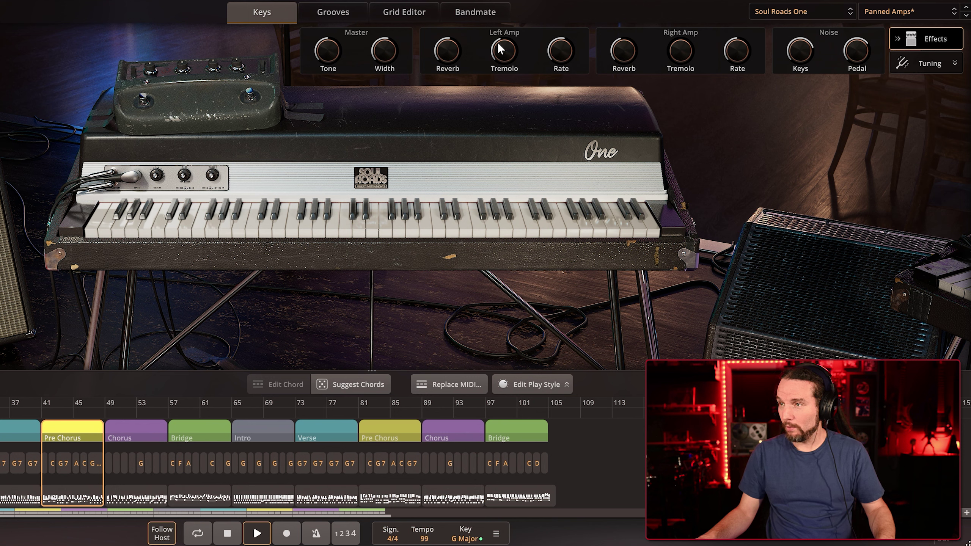
drag(686, 57, 677, 15)
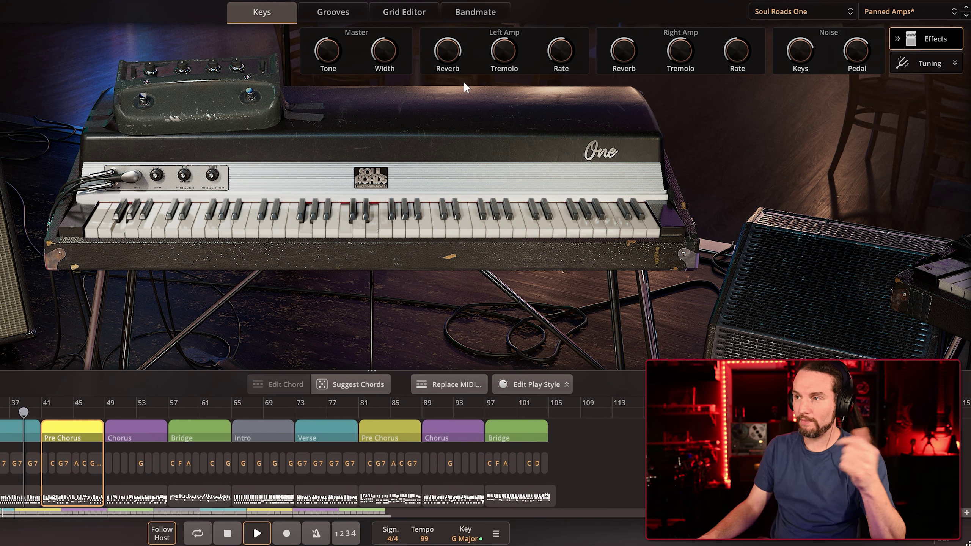
drag(445, 54, 444, 82)
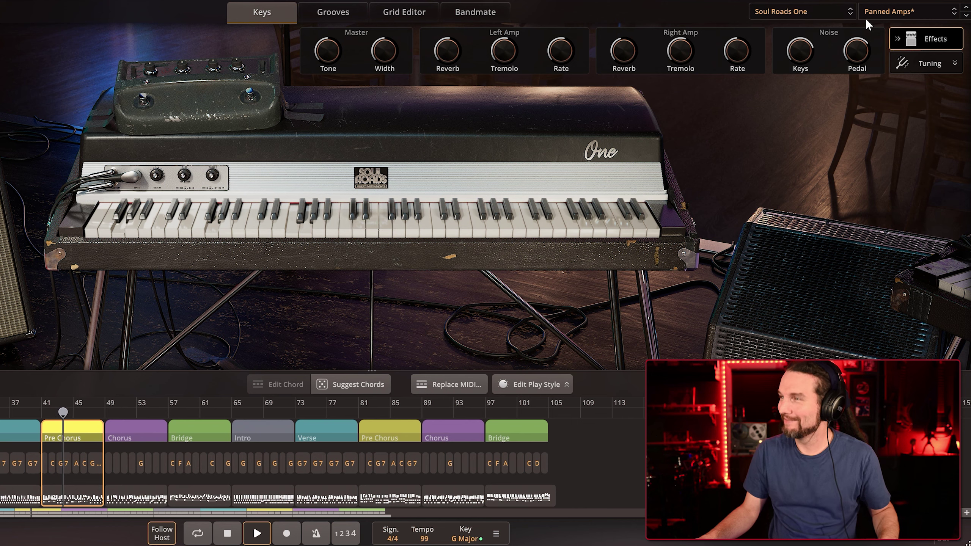
Load the Rotary Speaker One preset, adjusting its Reverb Level and switching the Rotary Speaker Speed off
click(876, 14)
click(890, 167)
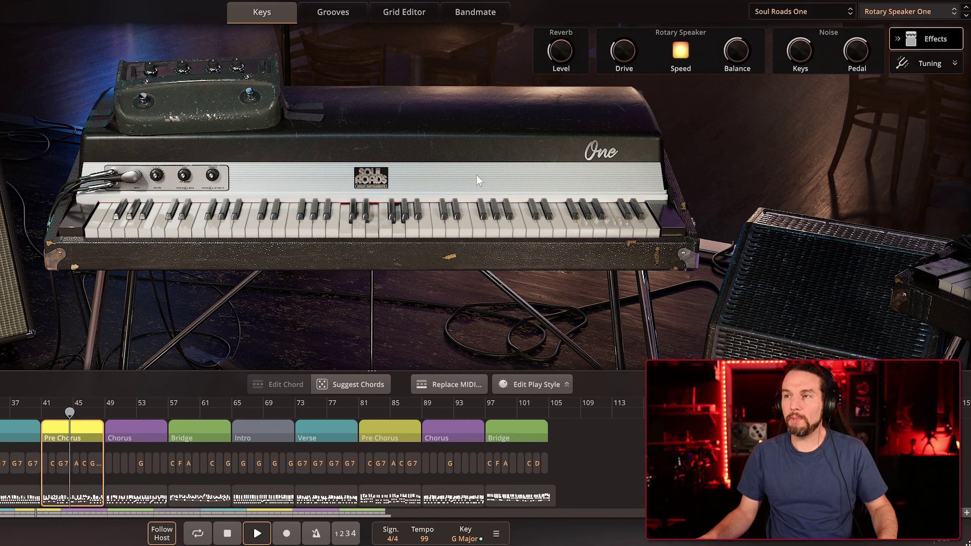
drag(560, 51, 551, 25)
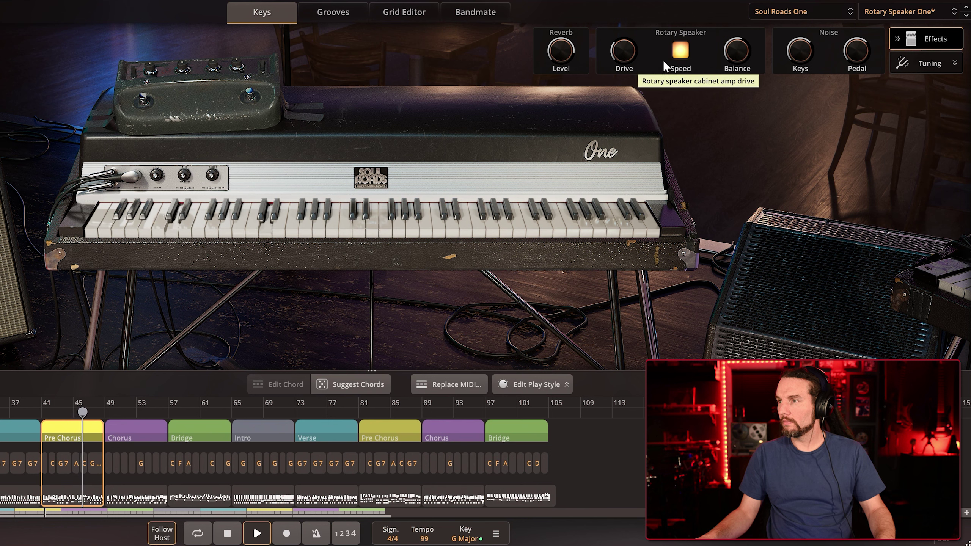
click(683, 53)
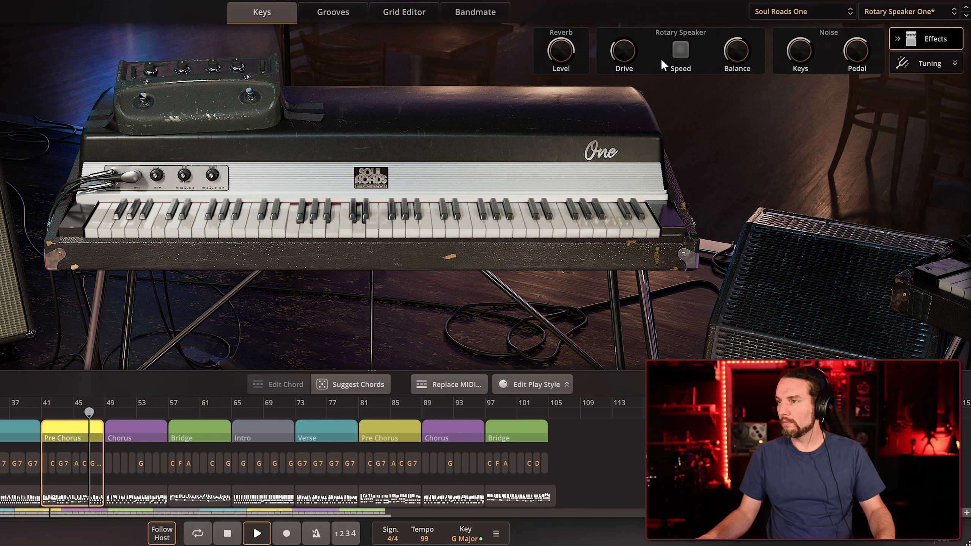
Audition high and low Reverb Level settings with the Rotary Speaker Speed off
drag(552, 39, 559, 7)
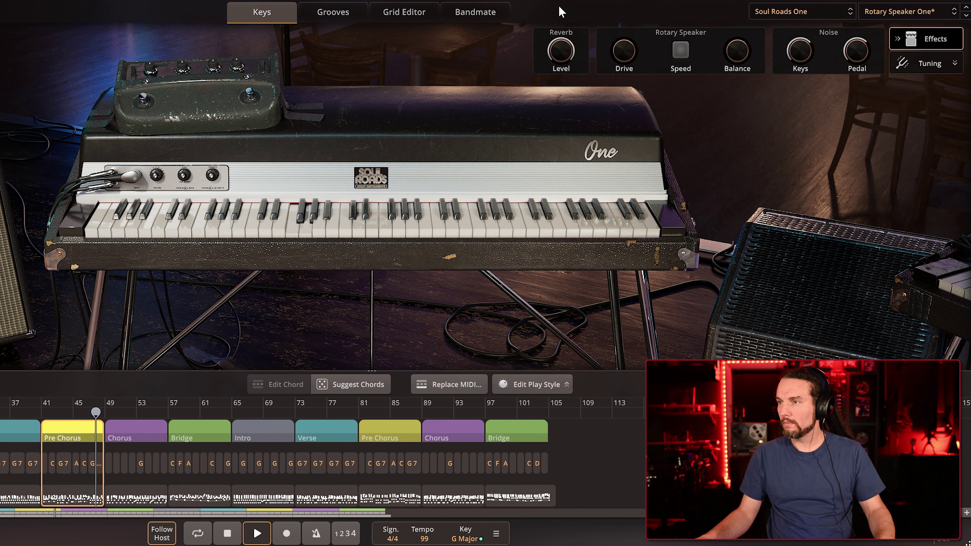
drag(559, 45, 585, 141)
drag(563, 58, 563, 4)
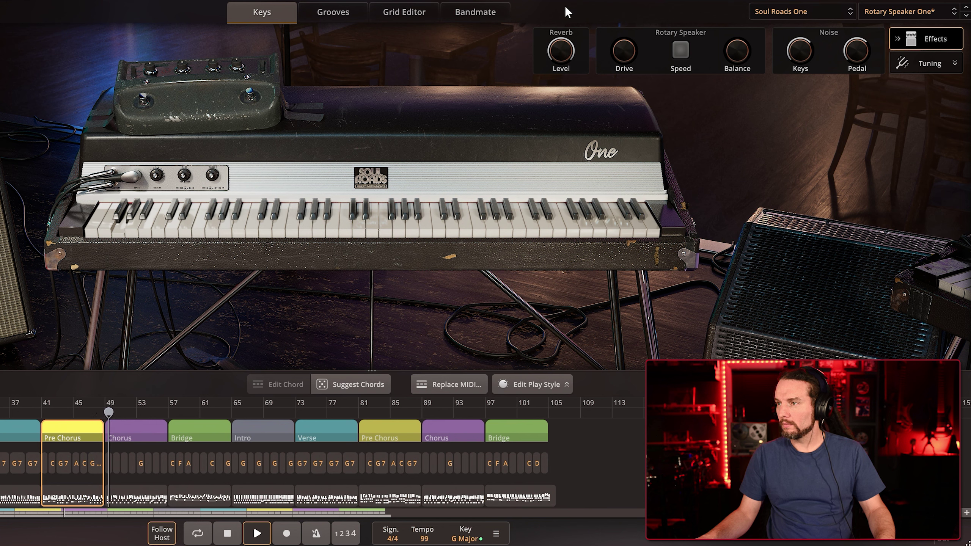
drag(566, 50, 565, 133)
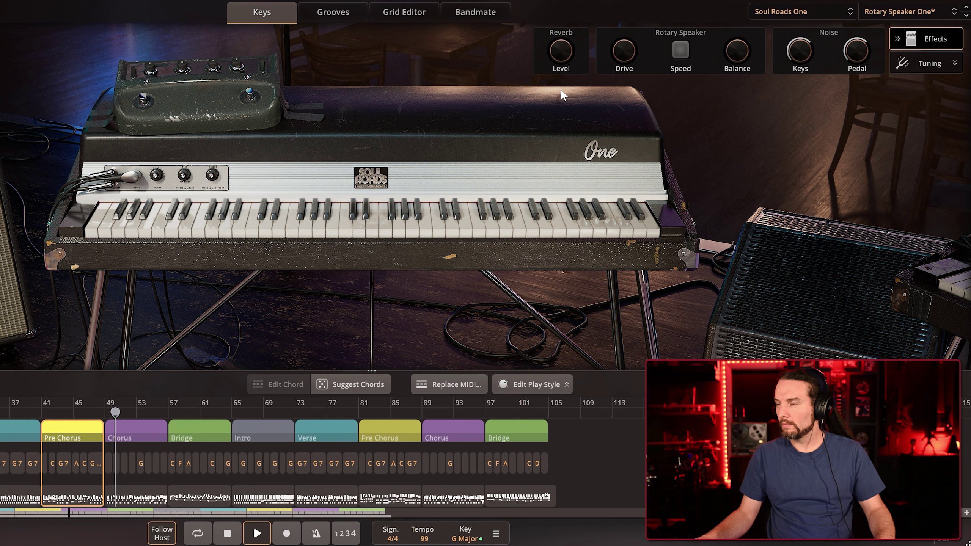
drag(561, 57, 562, 31)
Audition the Rotary Speaker Drive at high and low settings, ending on a moderate amount
drag(623, 55, 624, 15)
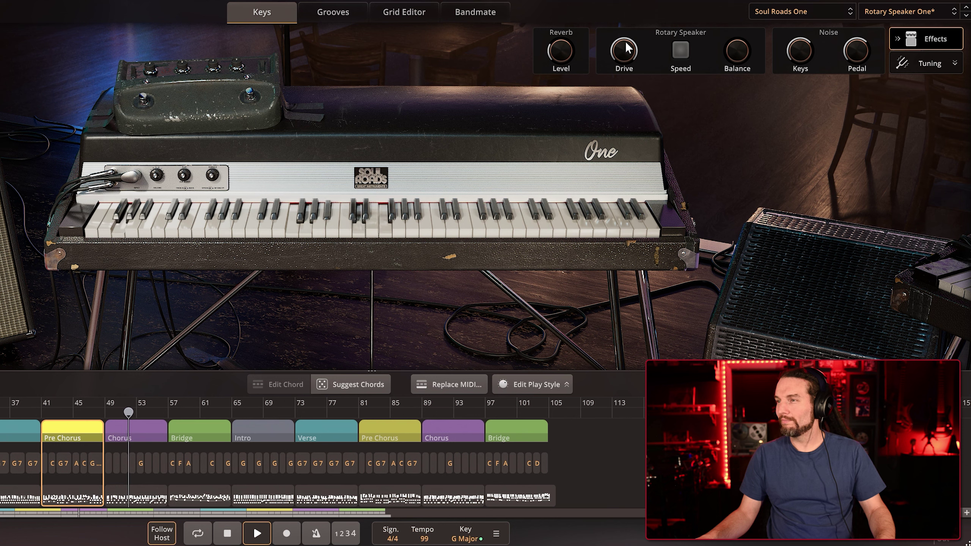
drag(626, 48, 617, 115)
drag(617, 56, 618, 35)
Switch the Rotary Speaker Speed back on and audition its Balance at 100%, 0% and 100% again
drag(739, 48, 733, 8)
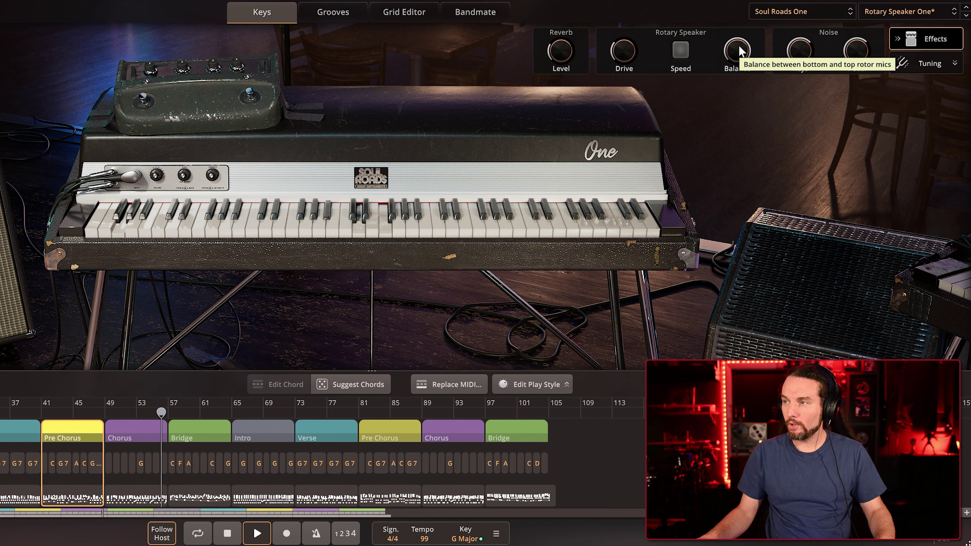
click(681, 49)
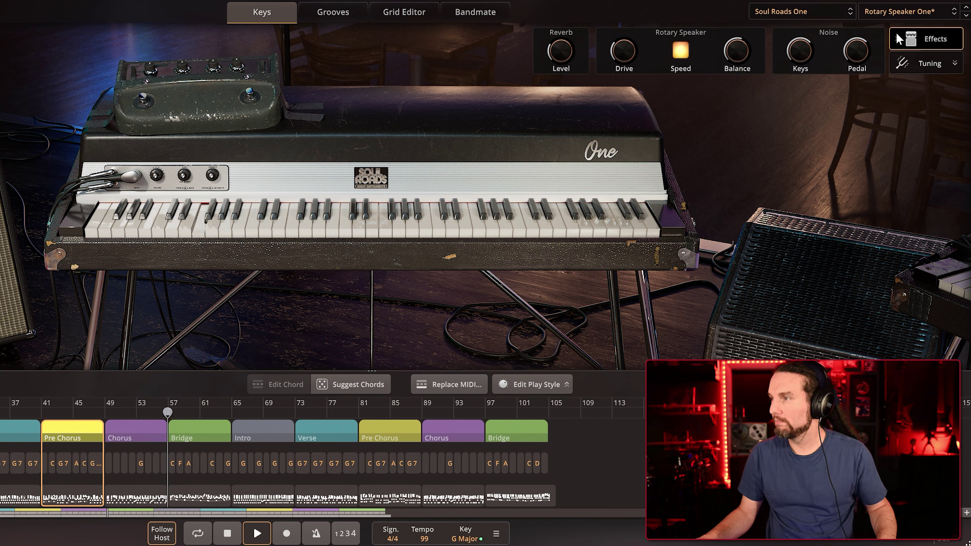
click(911, 14)
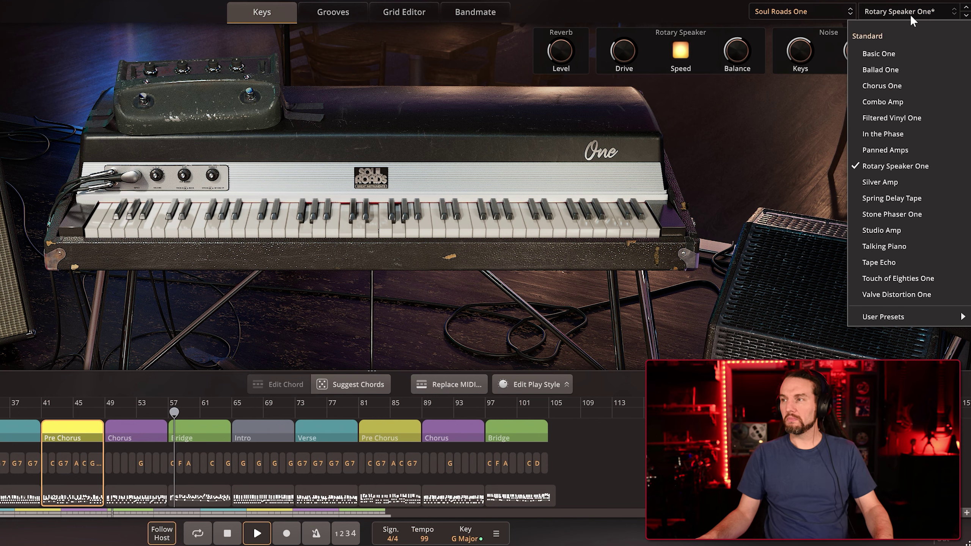
click(739, 17)
drag(742, 46, 725, 1)
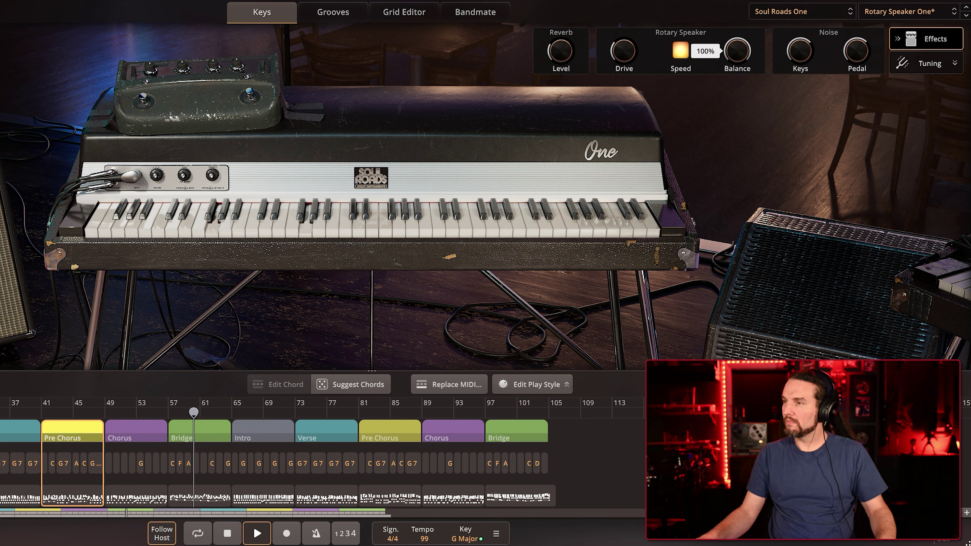
drag(738, 51, 738, 101)
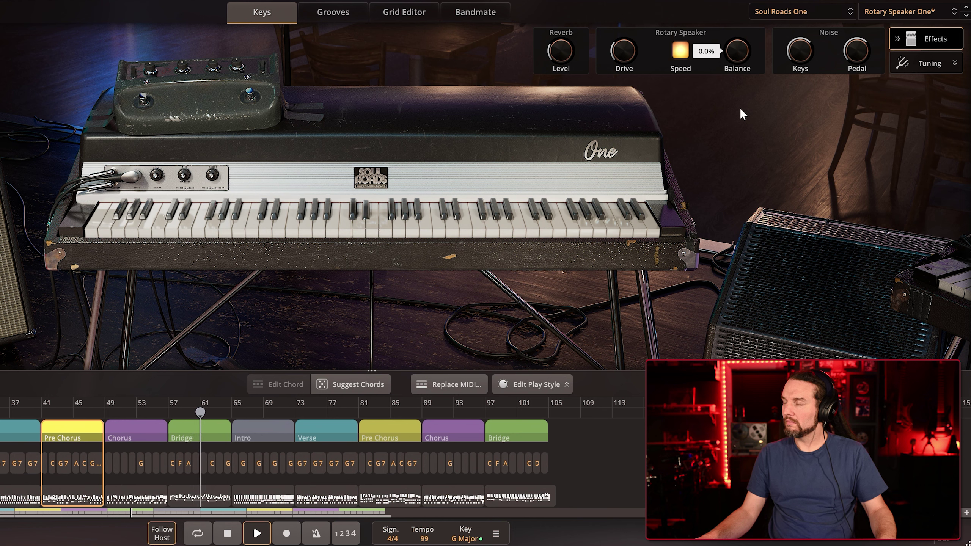
drag(739, 41, 738, 21)
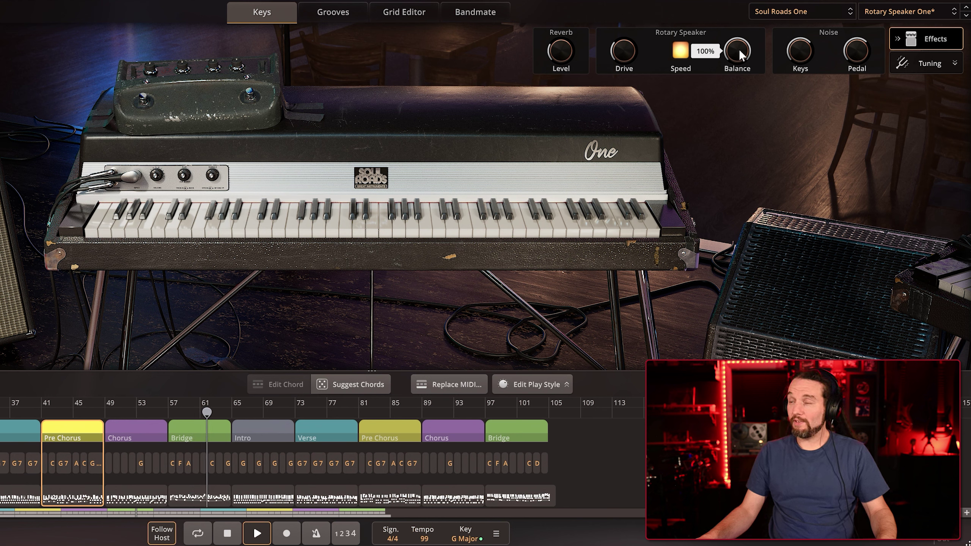
Load the Silver Amp preset and audition a higher Amplifier Volume
click(913, 13)
click(891, 182)
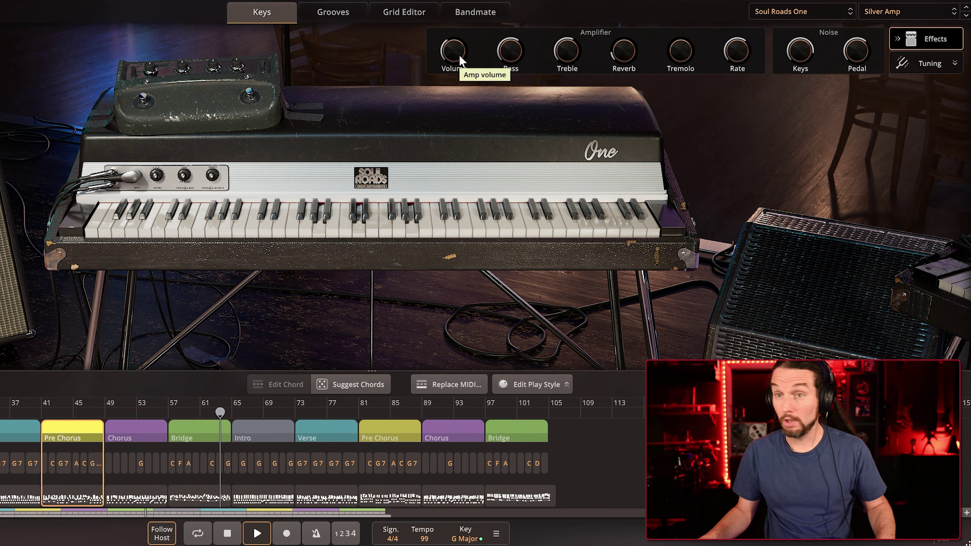
drag(447, 55, 453, 1)
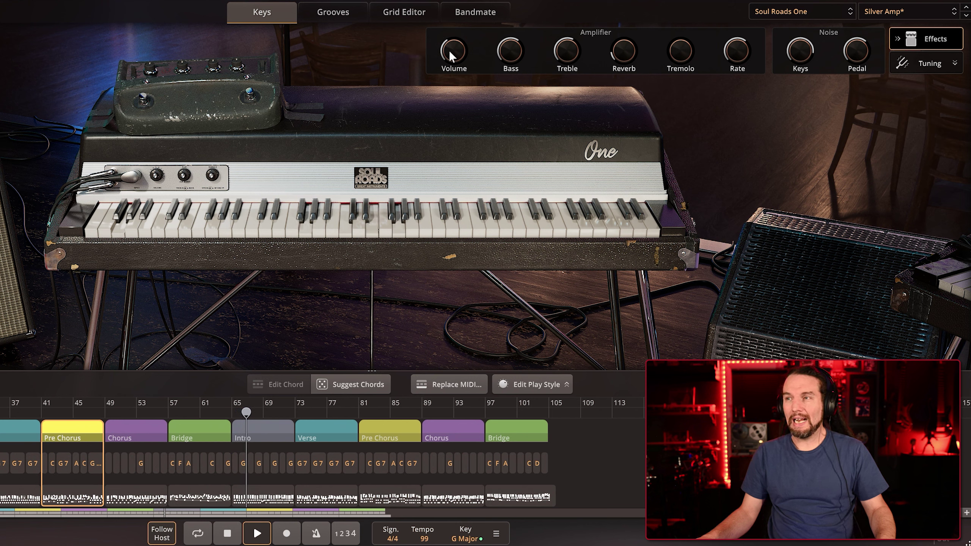
Audition the Silver Amp's Bass at high and low settings and its Treble at 100%
drag(497, 54, 509, 15)
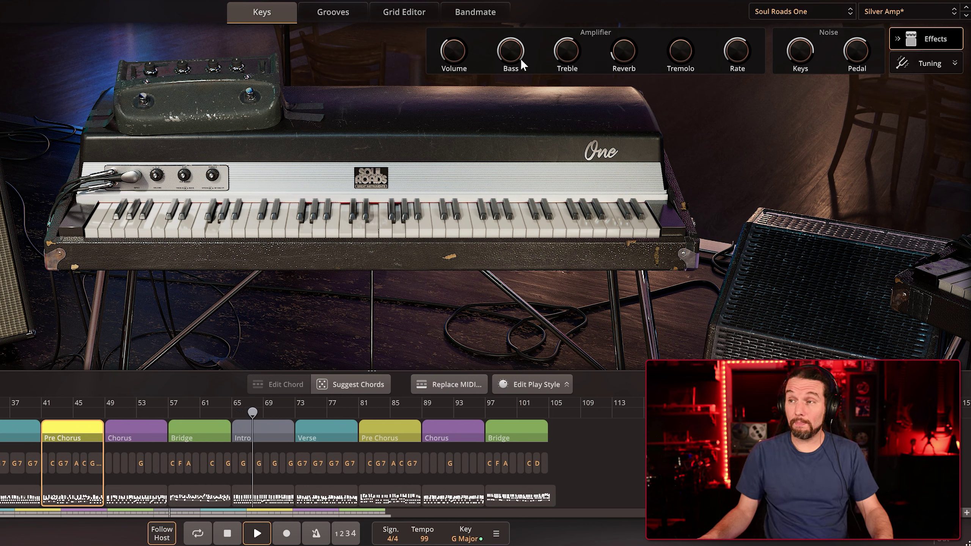
drag(515, 53, 535, 167)
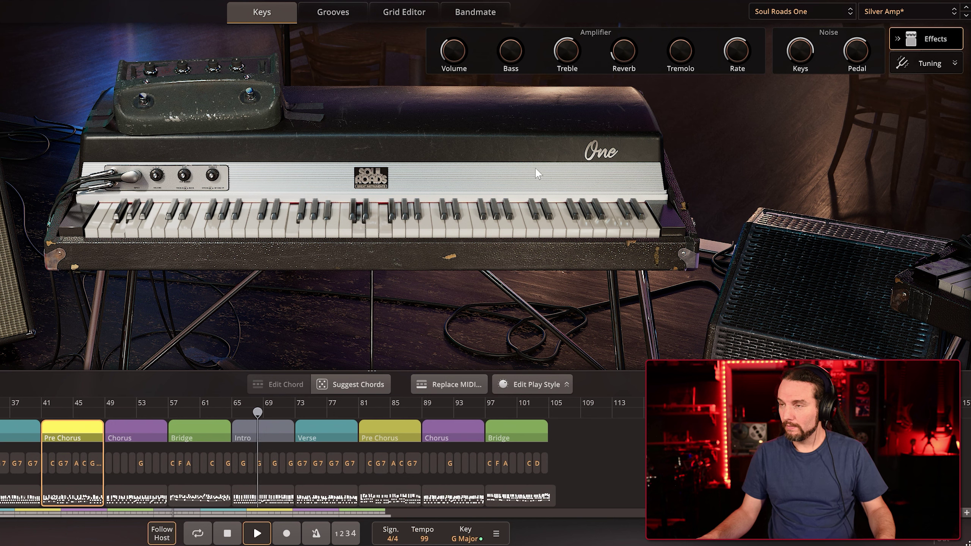
click(511, 58)
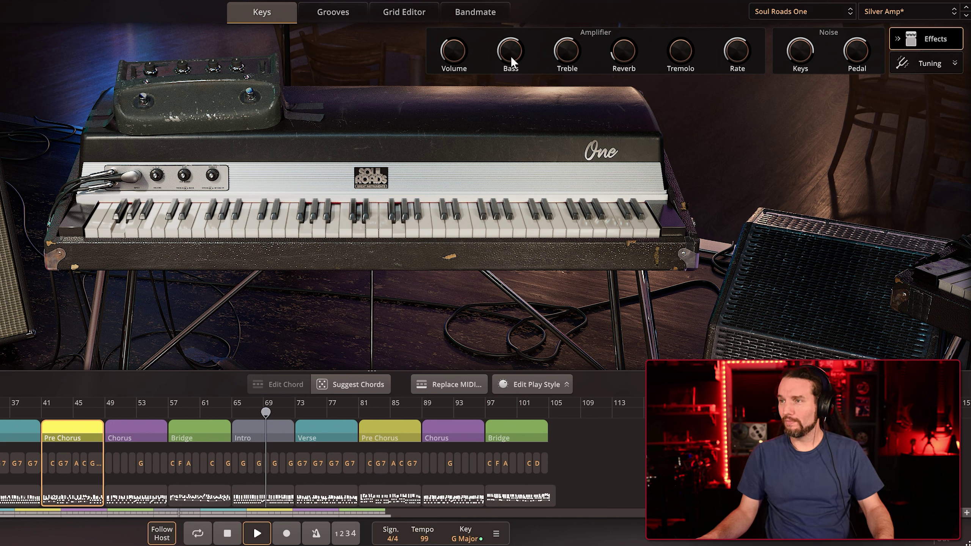
scroll(511, 54, up, 5)
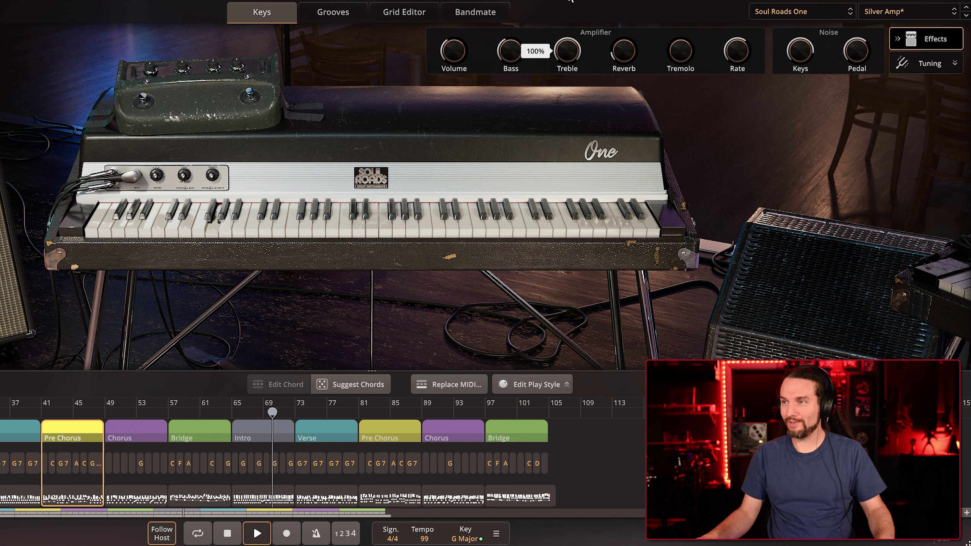
mouse_move(569, 45)
mouse_down()
mouse_move(575, 98)
mouse_move(565, 54)
mouse_up()
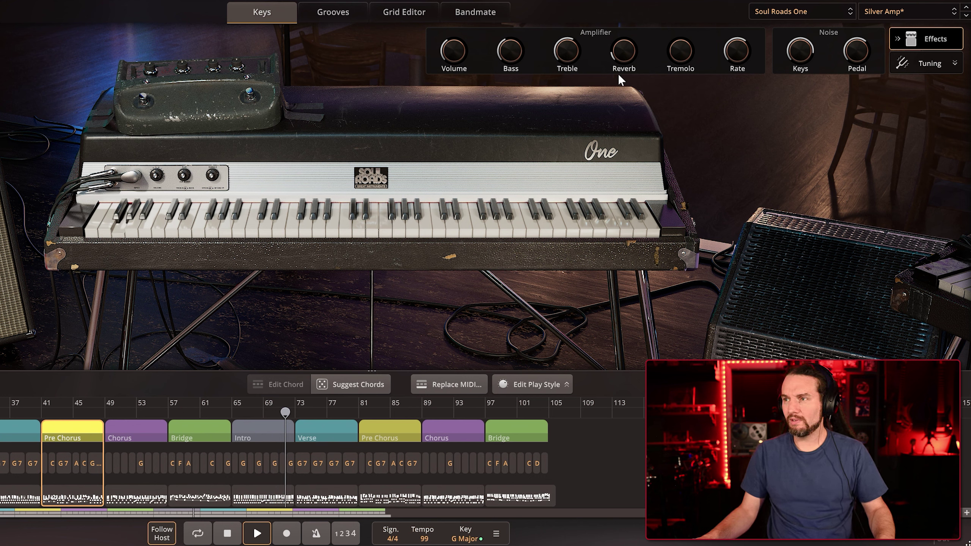
Adjust the Silver Amp's Reverb and audition its Tremolo
double_click(625, 53)
drag(670, 58, 681, 13)
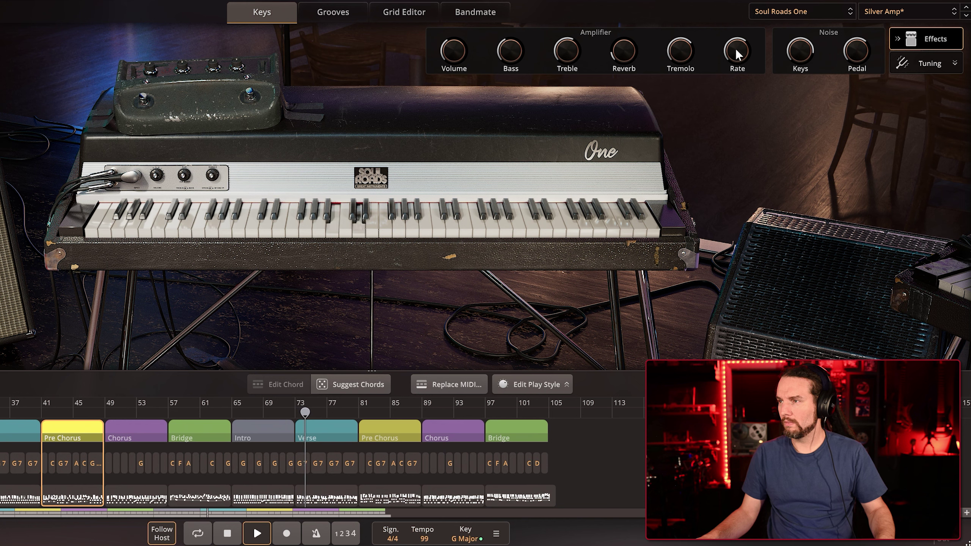
mouse_move(735, 30)
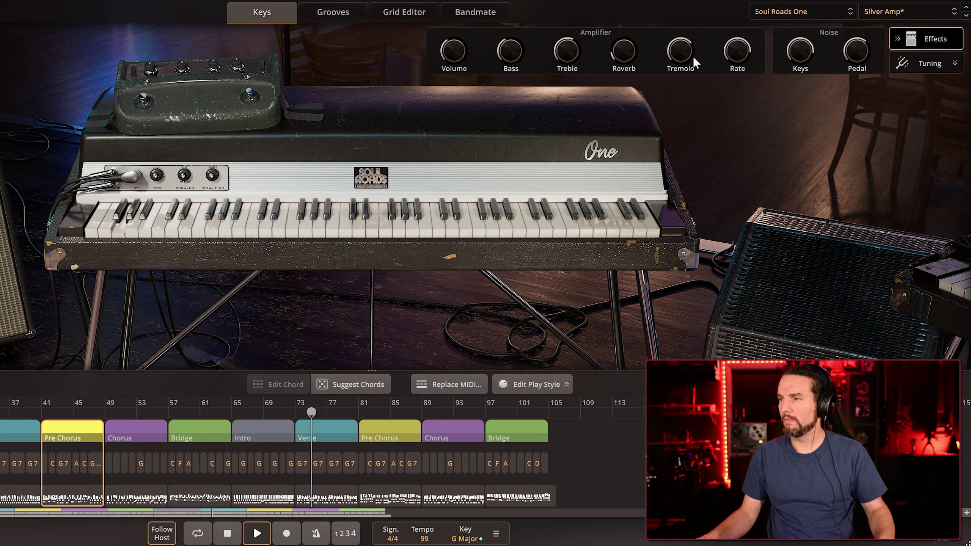
drag(681, 58, 681, 57)
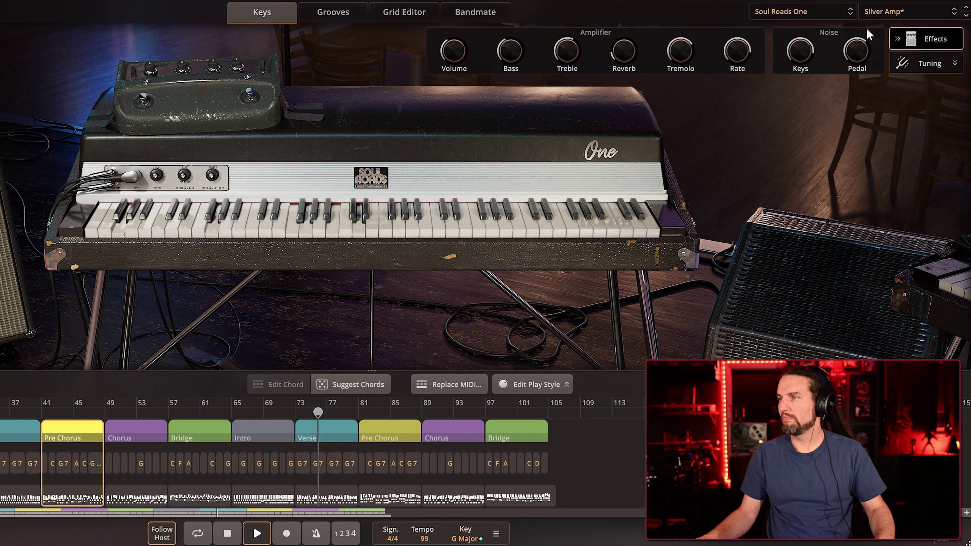
Load the Spring Delay Tape preset and audition its EQ Mid and High levels
click(878, 12)
click(914, 202)
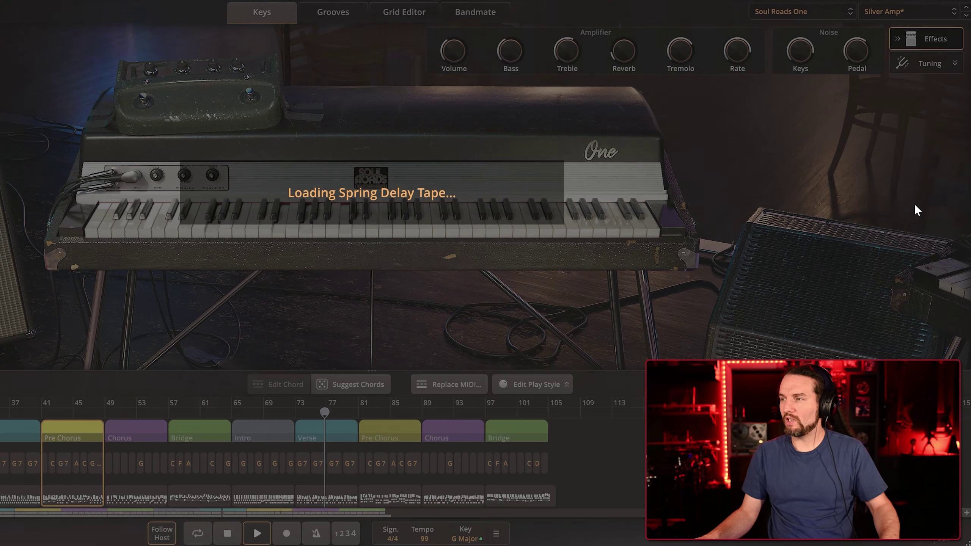
mouse_move(381, 51)
drag(382, 51, 377, 12)
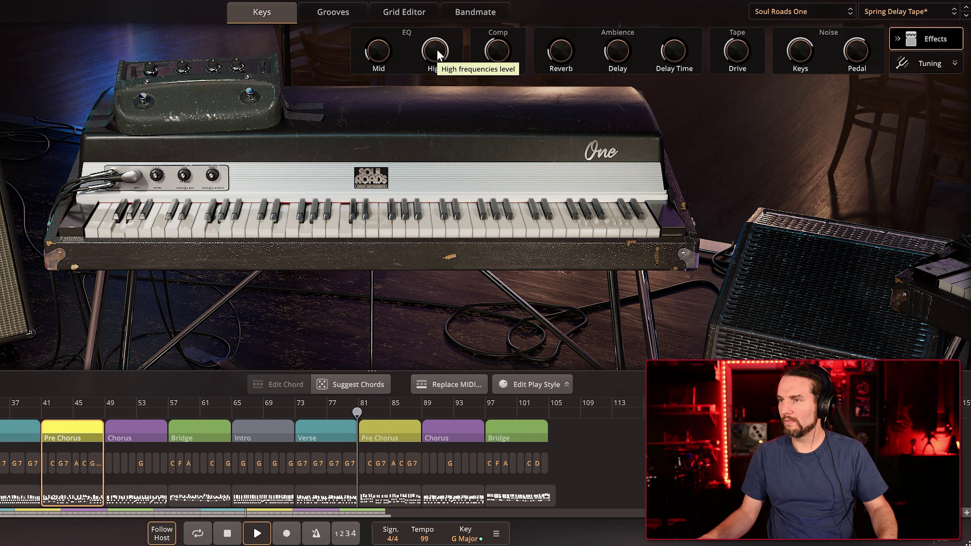
drag(435, 63, 434, 48)
Audition the Spring Delay Tape's compressor Threshold and adjust its Ambience Reverb
drag(497, 56, 505, 41)
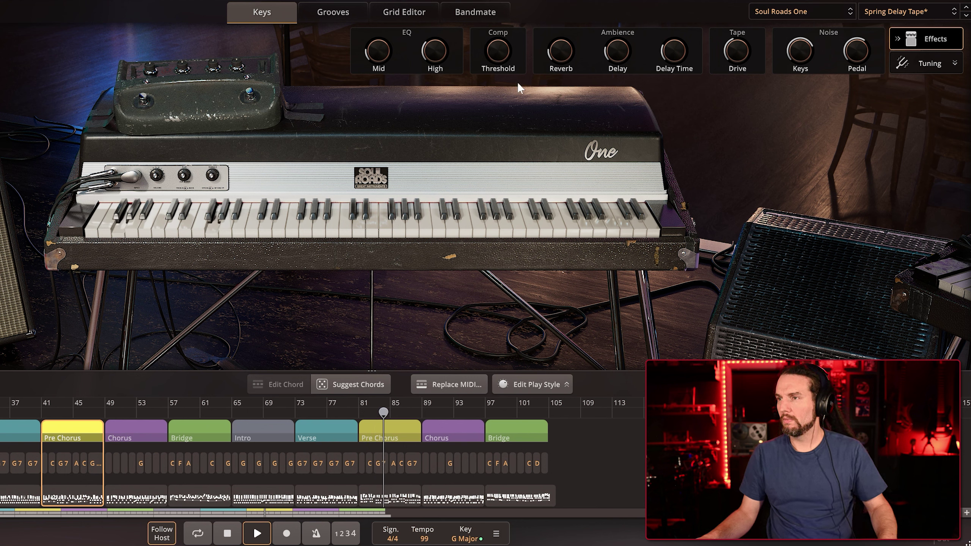
drag(500, 56, 505, 33)
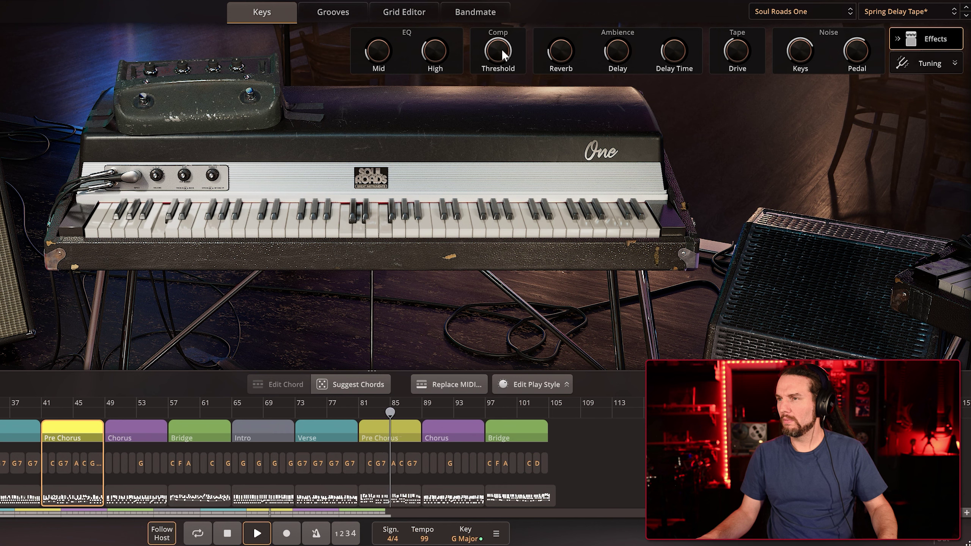
mouse_move(564, 58)
mouse_down()
mouse_move(562, 43)
mouse_move(561, 61)
mouse_up()
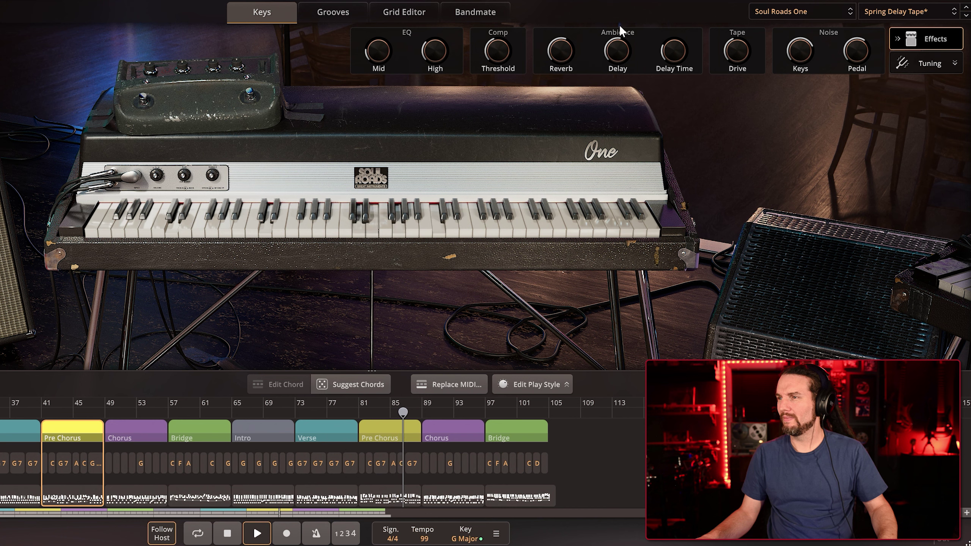
Audition the Ambience Delay and Delay Time, and bring the Tape Drive to 62%
drag(626, 55, 674, 33)
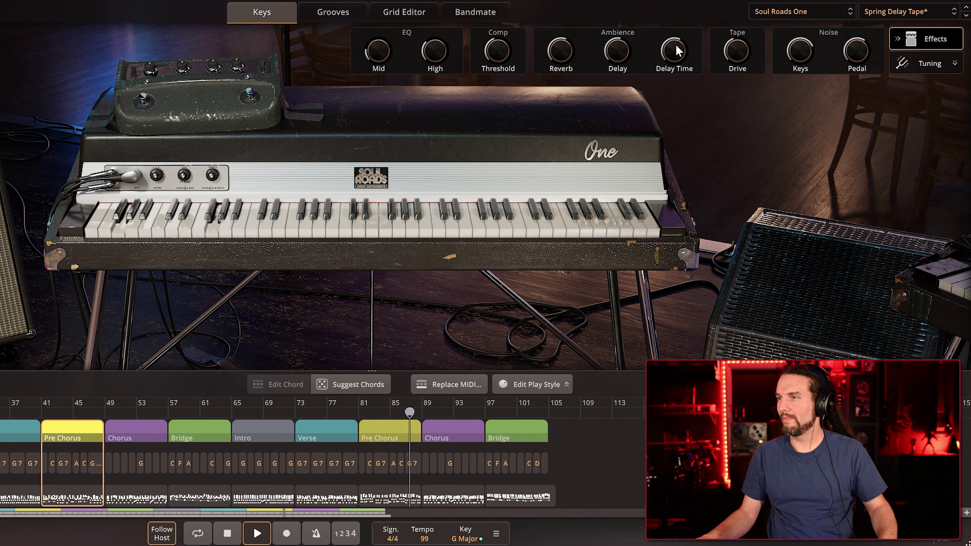
double_click(620, 51)
double_click(675, 50)
drag(730, 56, 750, 13)
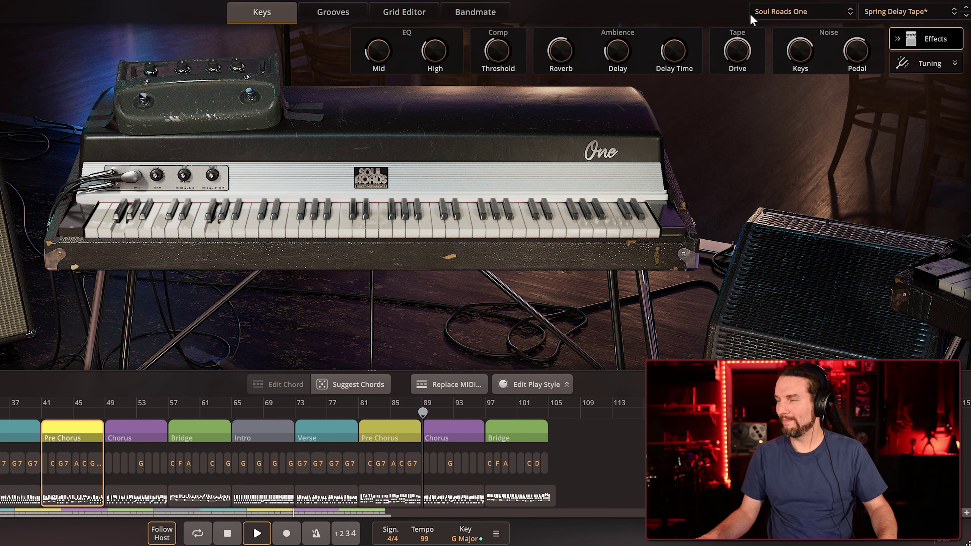
drag(733, 49, 732, 53)
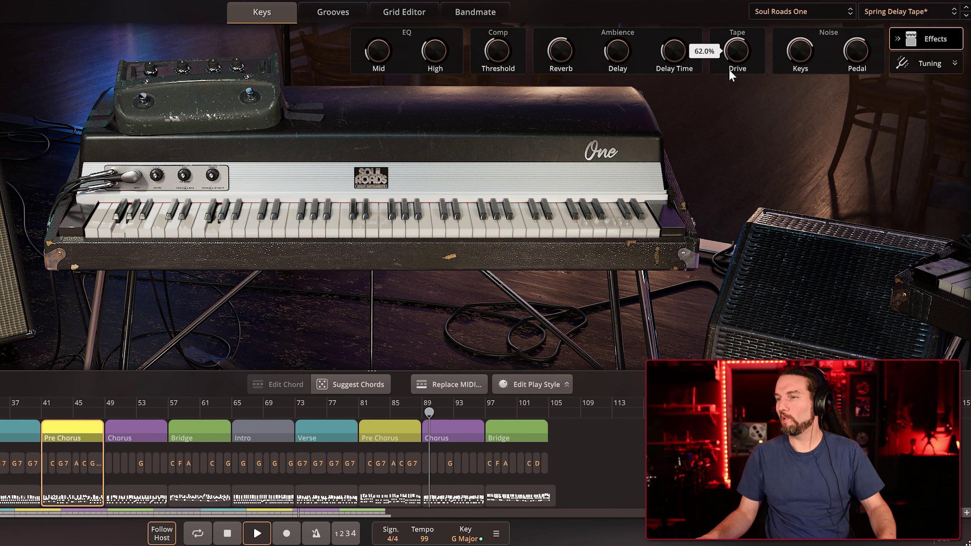
Load the Stone Phaser One preset and audition its Preamp Bass and Treble
click(912, 12)
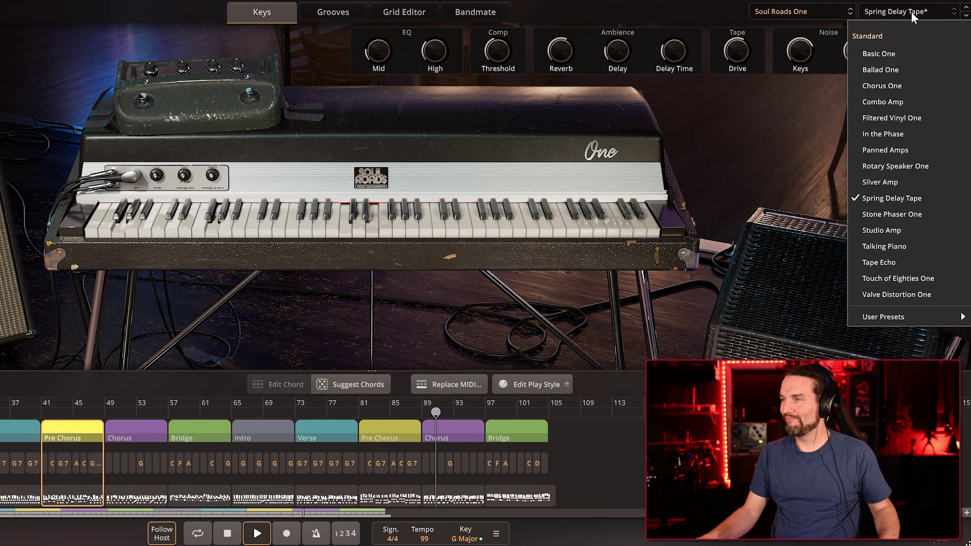
click(899, 217)
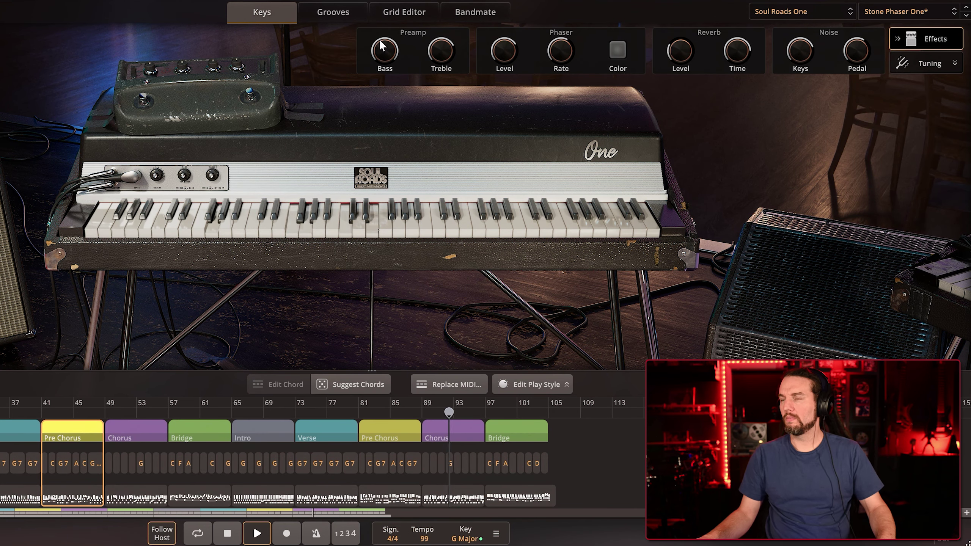
mouse_move(387, 48)
mouse_down()
mouse_move(385, 116)
mouse_move(385, 61)
mouse_up()
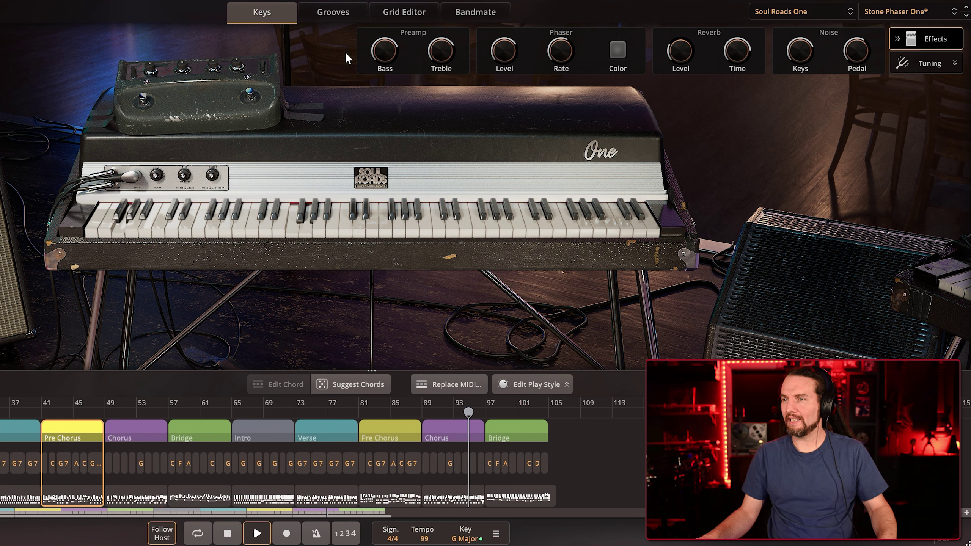
drag(441, 45, 441, 64)
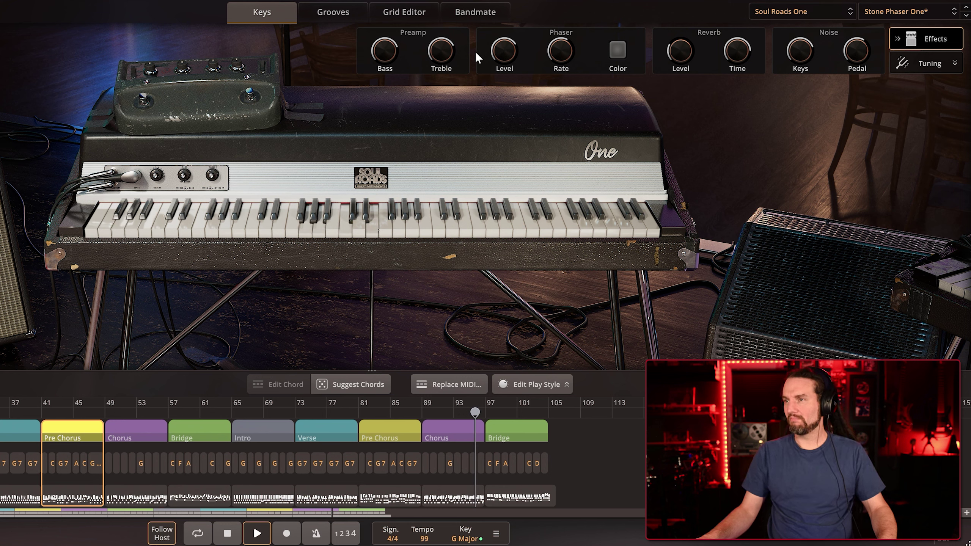
Audition the Stone Phaser One's phaser Rate and Color switch, and bring the phaser Level to 41%
drag(558, 44, 568, 38)
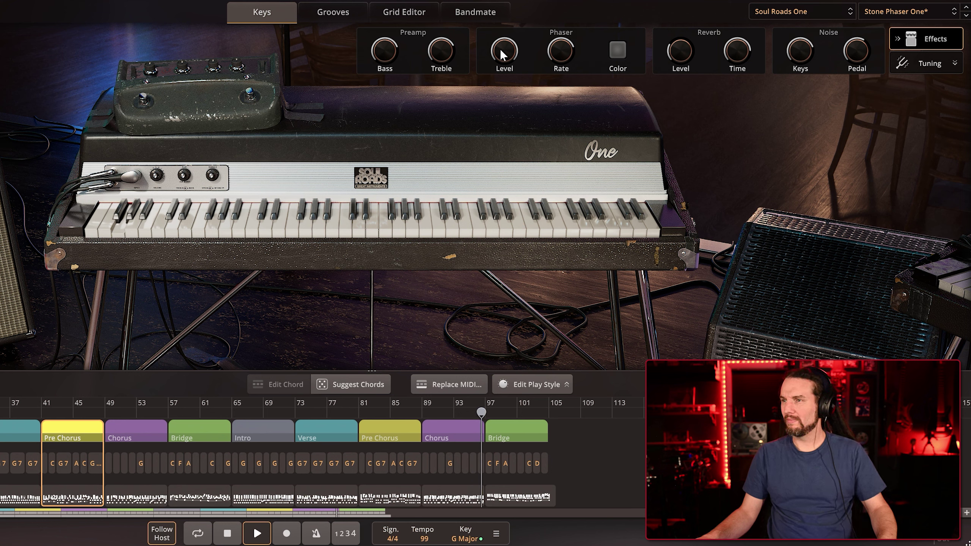
click(620, 51)
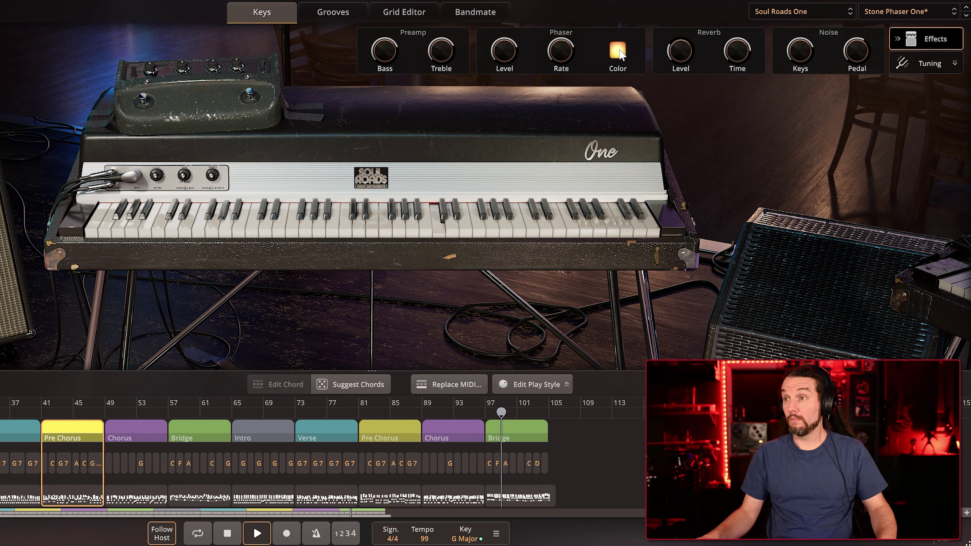
drag(504, 52, 500, 20)
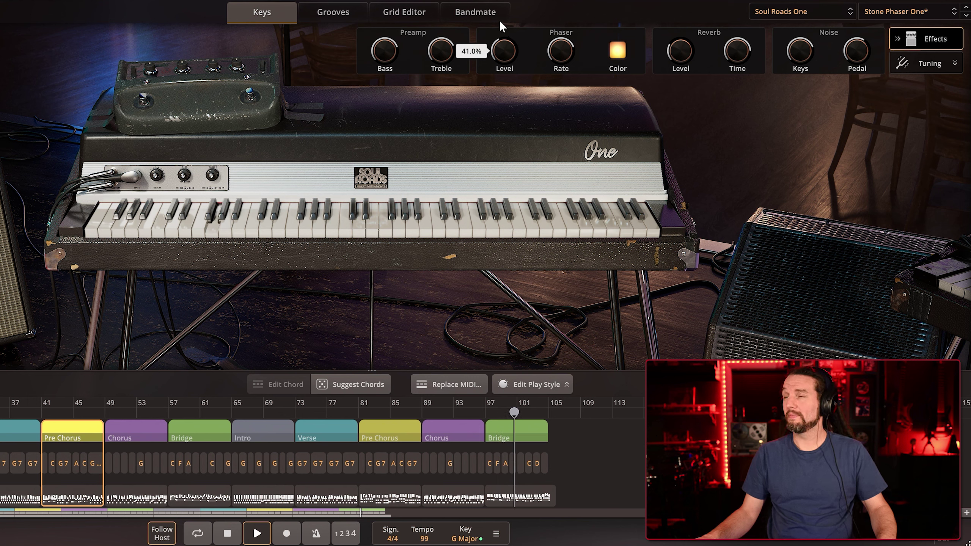
click(617, 50)
Raise the Stone Phaser One's Reverb Level to 92.2% and audition its Reverb Time
drag(681, 28, 682, 16)
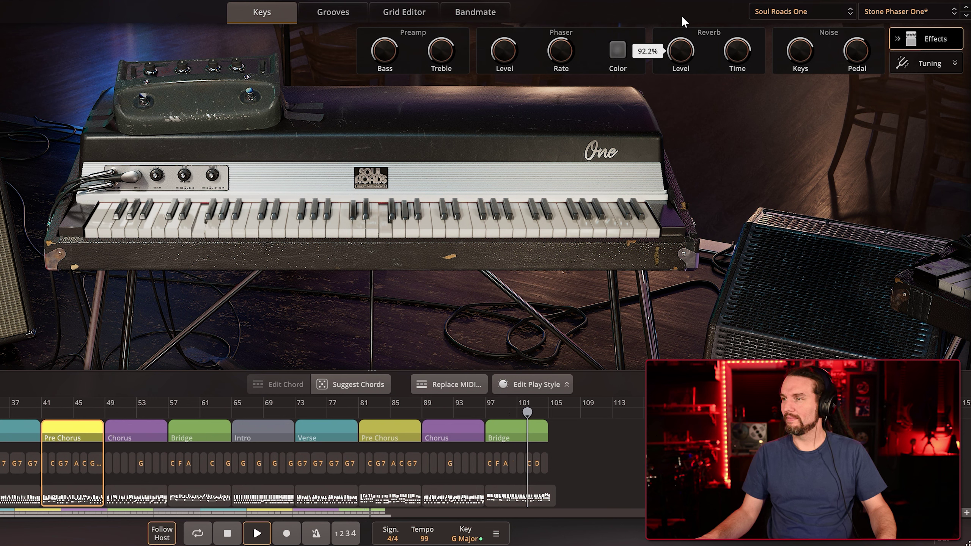
drag(735, 47, 678, 52)
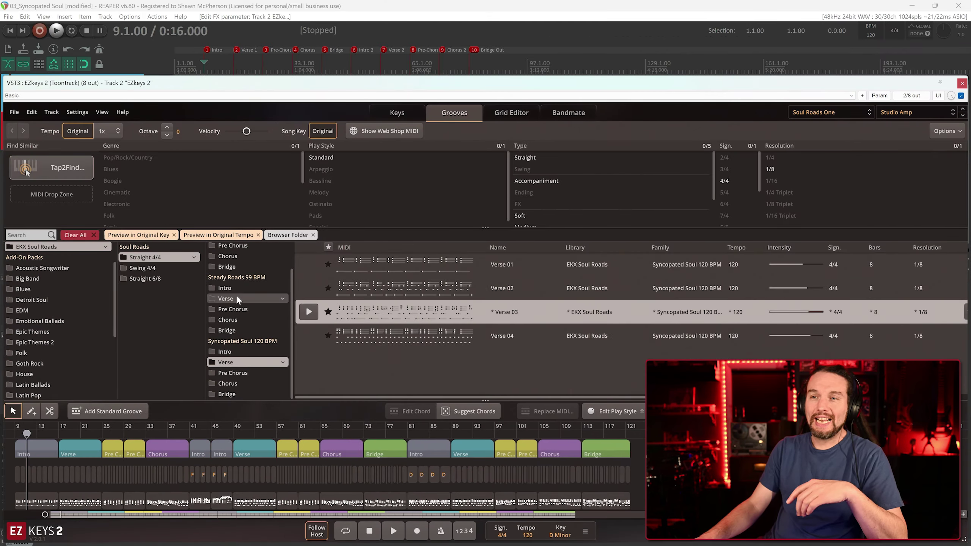
In the 03_Syncopated Soul project, inspect the Stockholm kit, groove browser and Tap2Find in the drum track's Superior Drummer 3
click(962, 83)
click(81, 290)
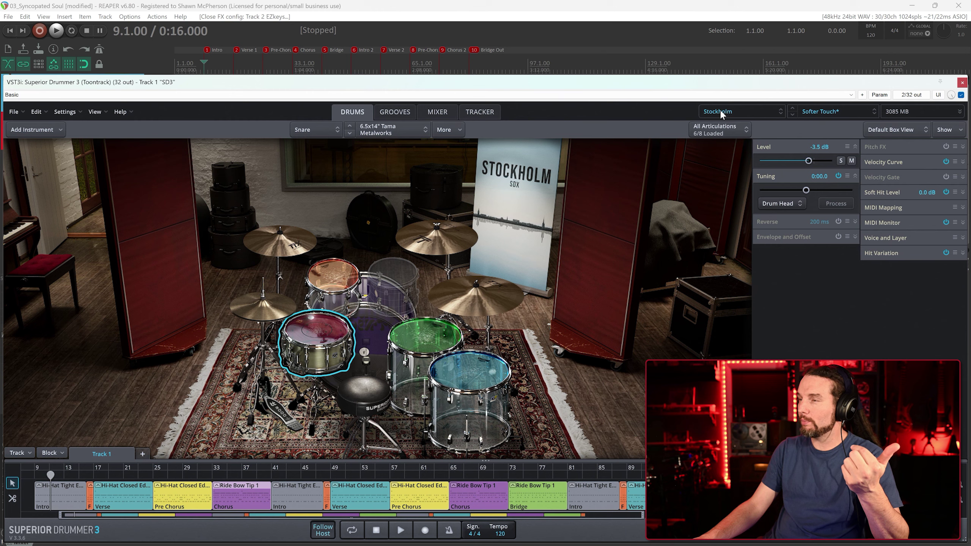
click(394, 112)
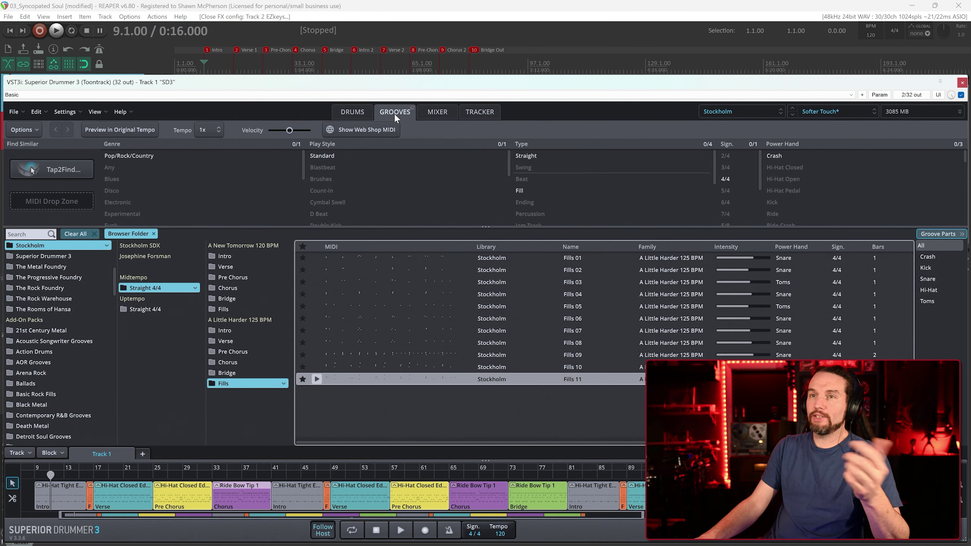
click(51, 172)
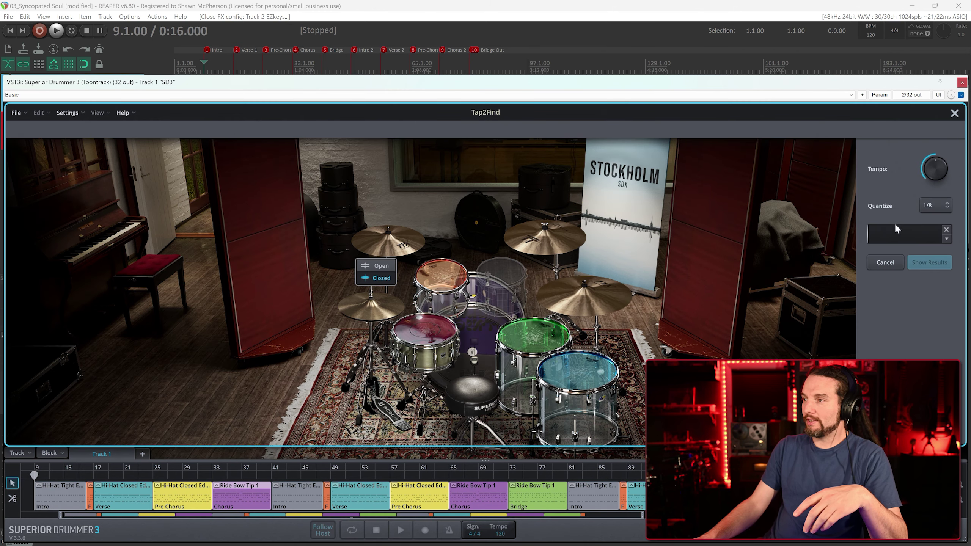
click(955, 117)
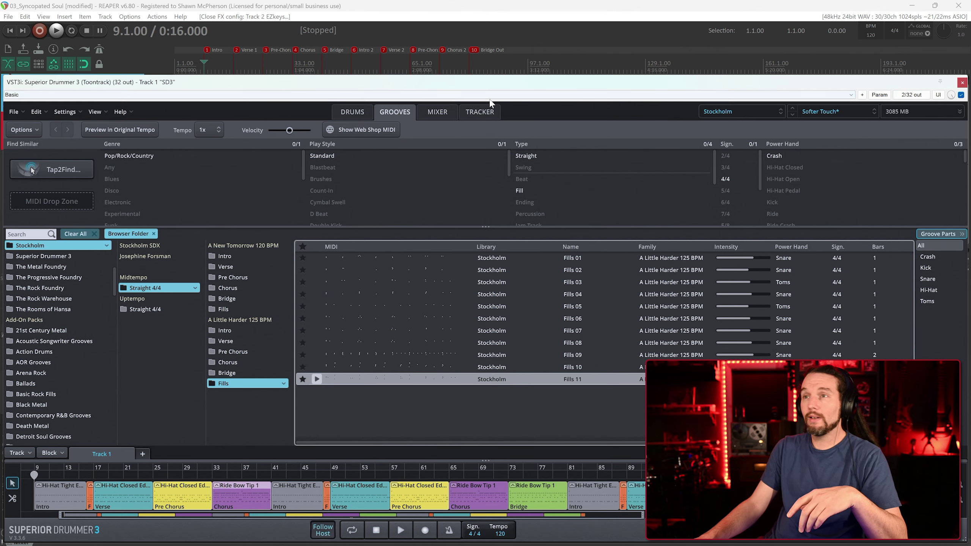
click(962, 83)
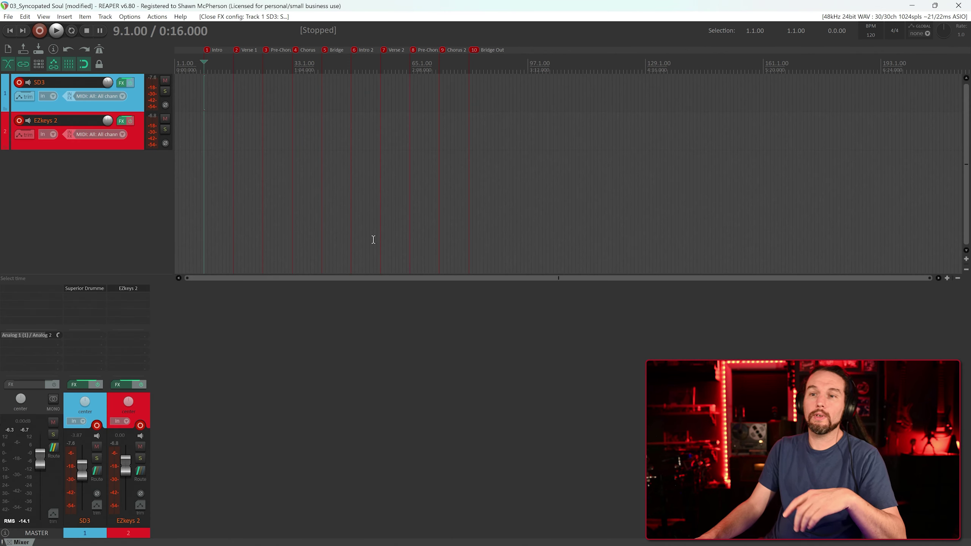
Reopen EZkeys 2 from its track, start song playback and show the Soul Roads One keyboard
click(130, 289)
key(space)
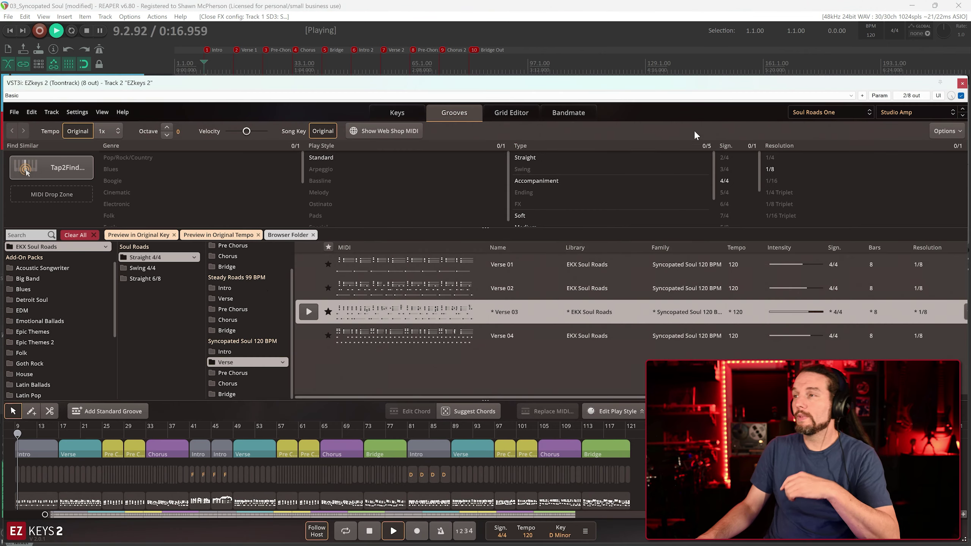
click(392, 111)
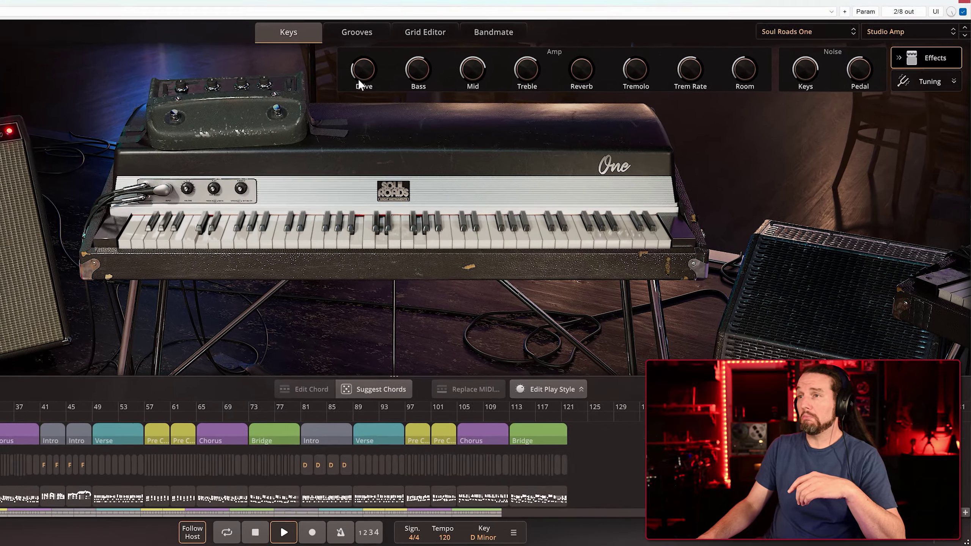
Audition the Studio Amp's Drive and Bass and reset both controls to their defaults
drag(461, 145, 463, 132)
drag(345, 36, 386, 52)
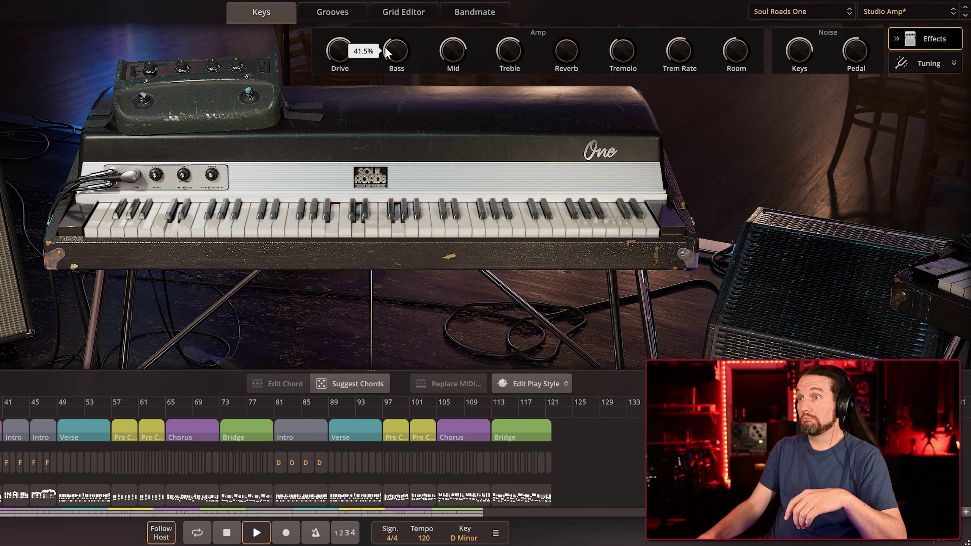
double_click(386, 48)
double_click(338, 53)
Audition the Studio Amp's Mid, resetting it to its default, and its Treble
mouse_move(451, 53)
mouse_down()
mouse_move(458, 107)
mouse_move(448, 54)
mouse_up()
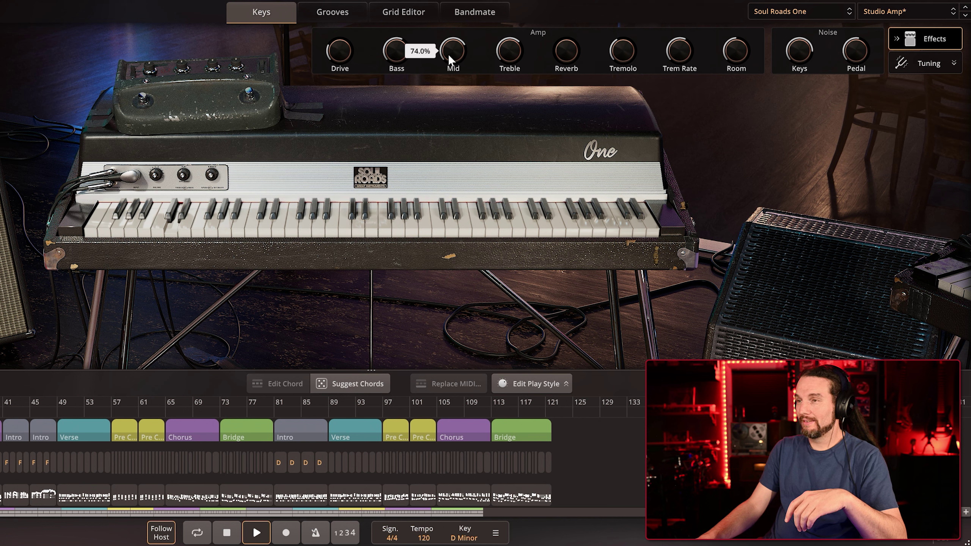
double_click(452, 53)
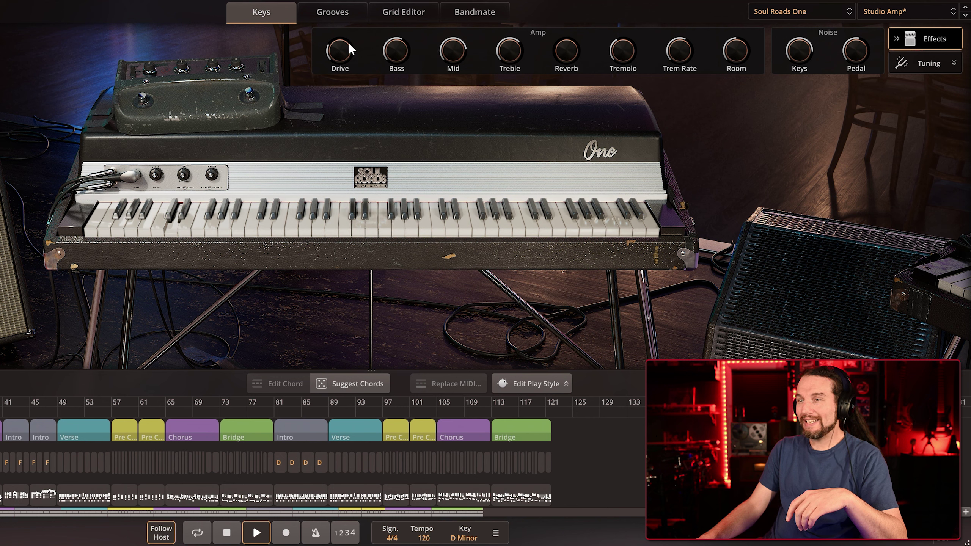
mouse_move(515, 51)
mouse_down()
mouse_move(510, 22)
mouse_move(509, 57)
mouse_move(504, 51)
mouse_up()
Audition the Studio Amp's Reverb, Trem Rate and Room controls
drag(568, 61, 555, 3)
scroll(570, 51, up, 2)
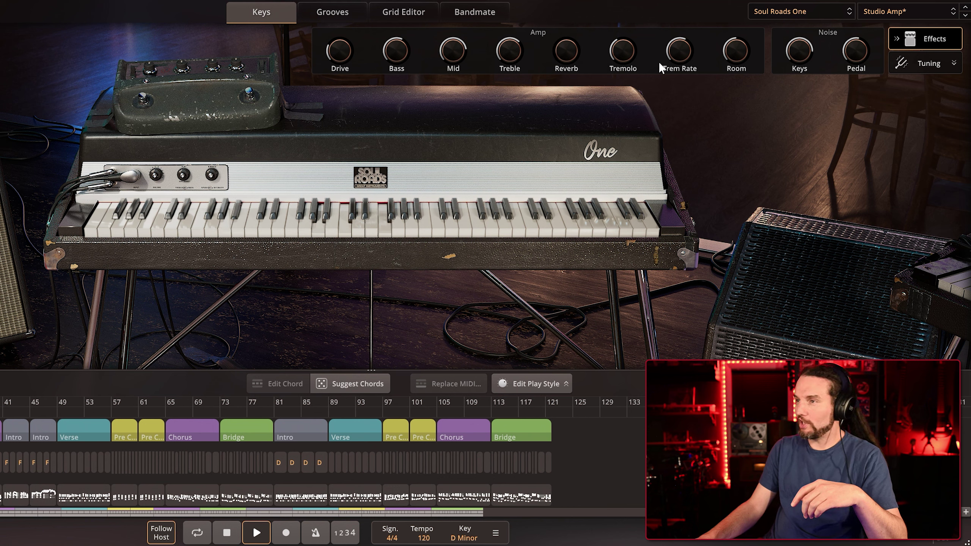
drag(685, 57, 734, 35)
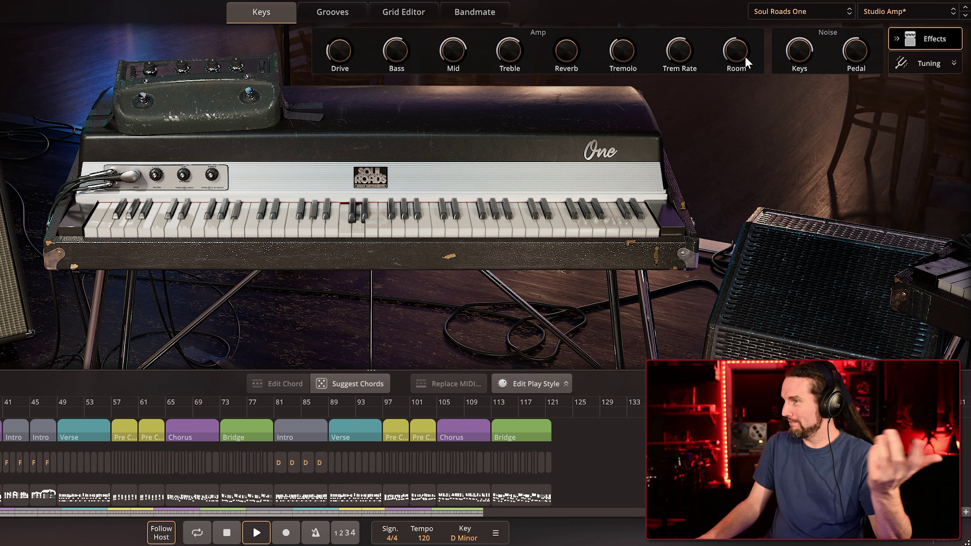
Load the Talking Piano preset and audition its Preamp Bass and Treble
click(883, 12)
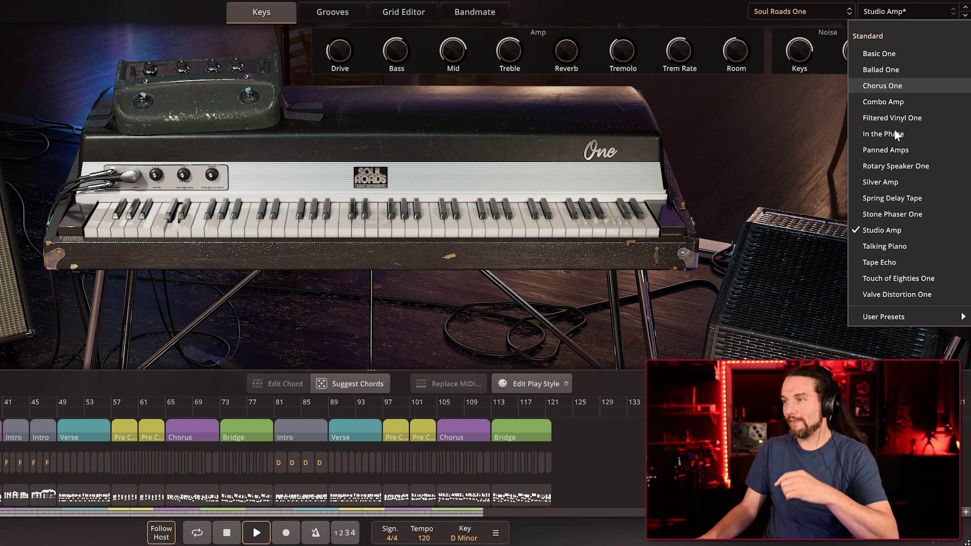
click(884, 246)
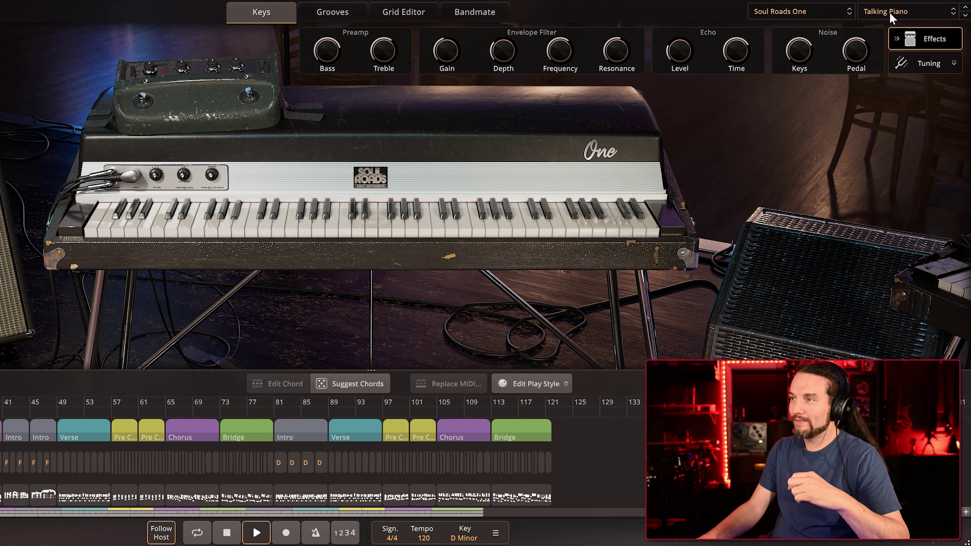
drag(320, 53, 327, 10)
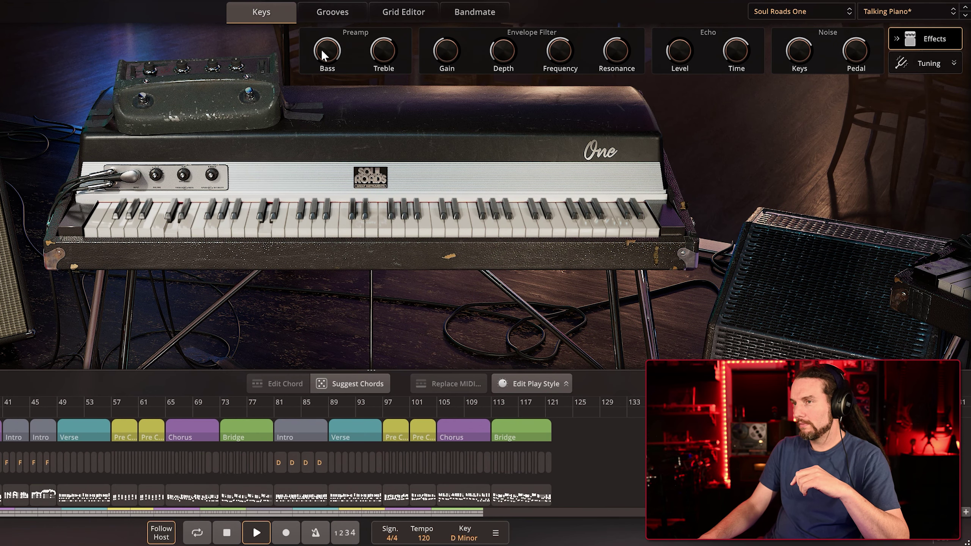
drag(327, 53, 310, 54)
drag(386, 53, 387, 103)
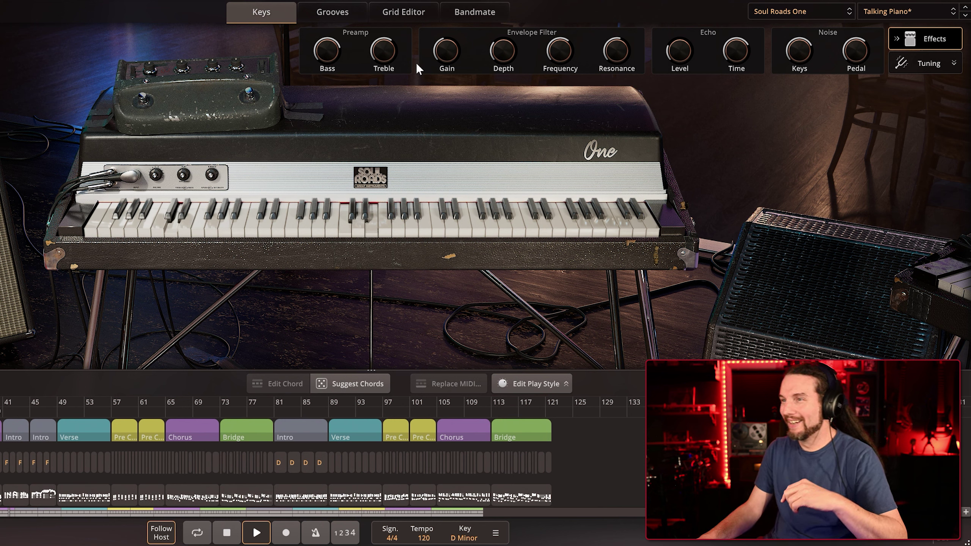
Audition the Talking Piano's Envelope Filter Frequency and bring it to 49.5%
mouse_move(563, 57)
mouse_down()
mouse_move(566, 92)
mouse_move(551, 15)
mouse_move(558, 74)
mouse_up()
right_click(556, 50)
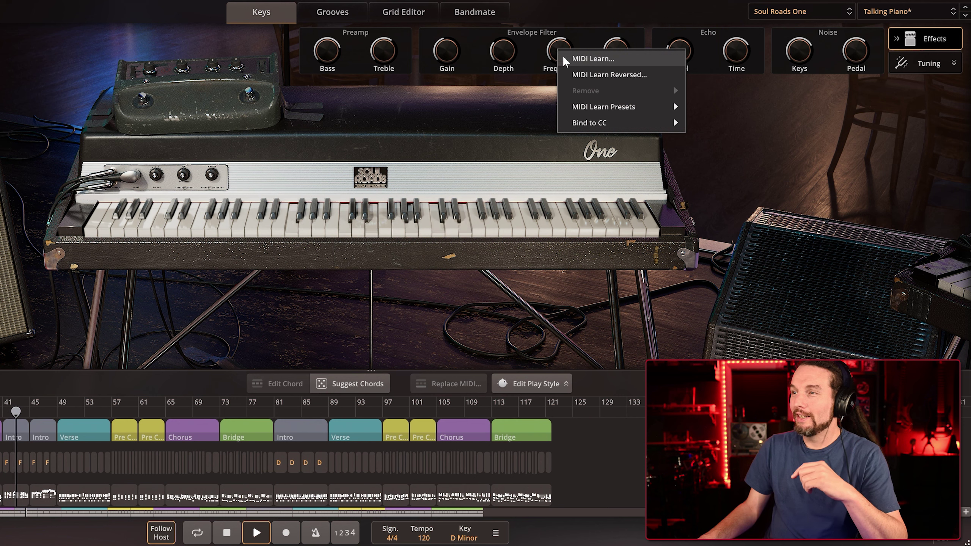
click(571, 25)
mouse_move(567, 48)
mouse_down()
mouse_move(563, 97)
mouse_move(562, 53)
mouse_up()
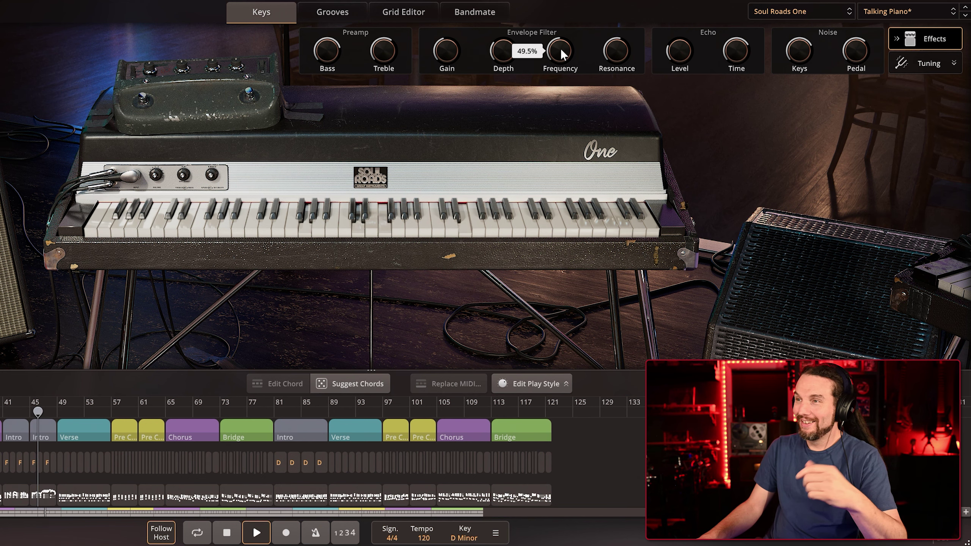
Look at the song's notes in the Grid Editor and the Syncopated Soul grooves, and return to the keyboard view
click(351, 17)
click(391, 11)
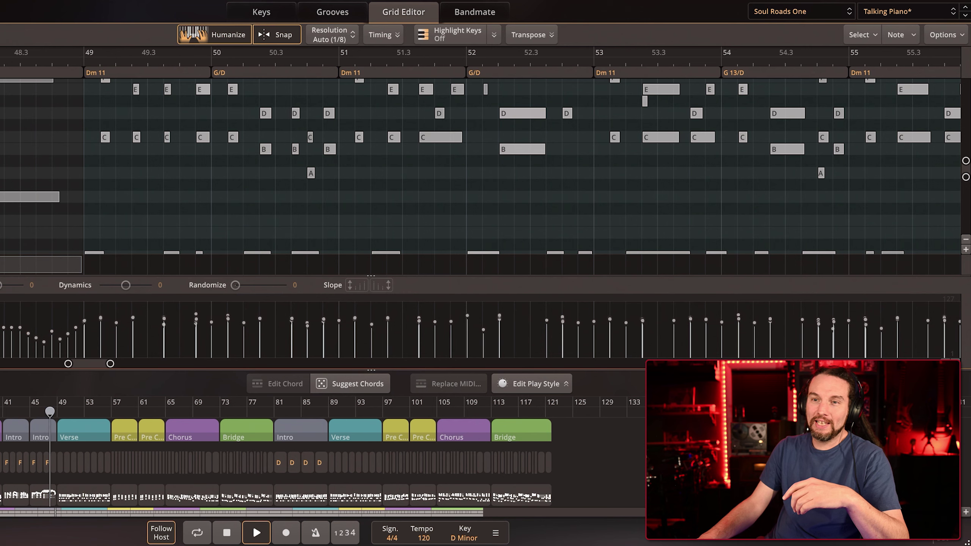
click(325, 10)
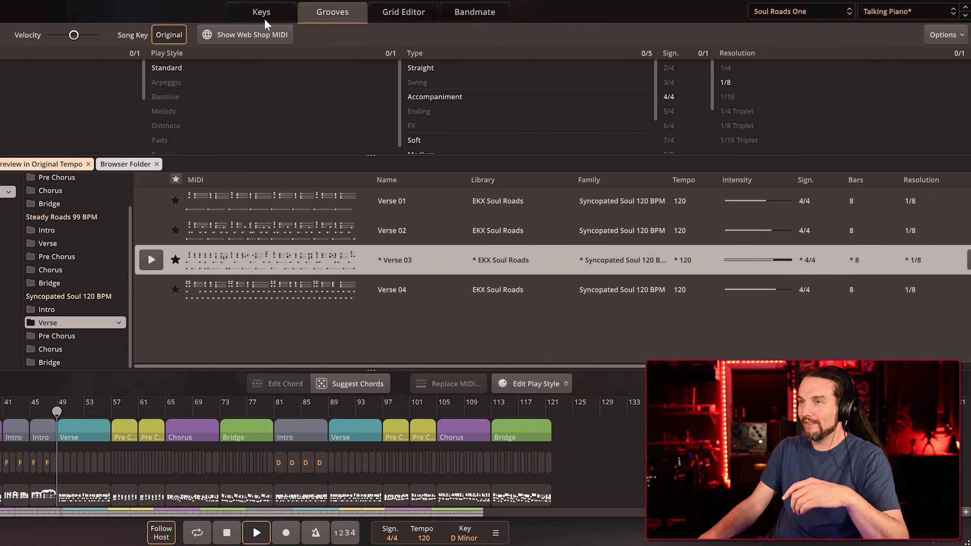
click(262, 11)
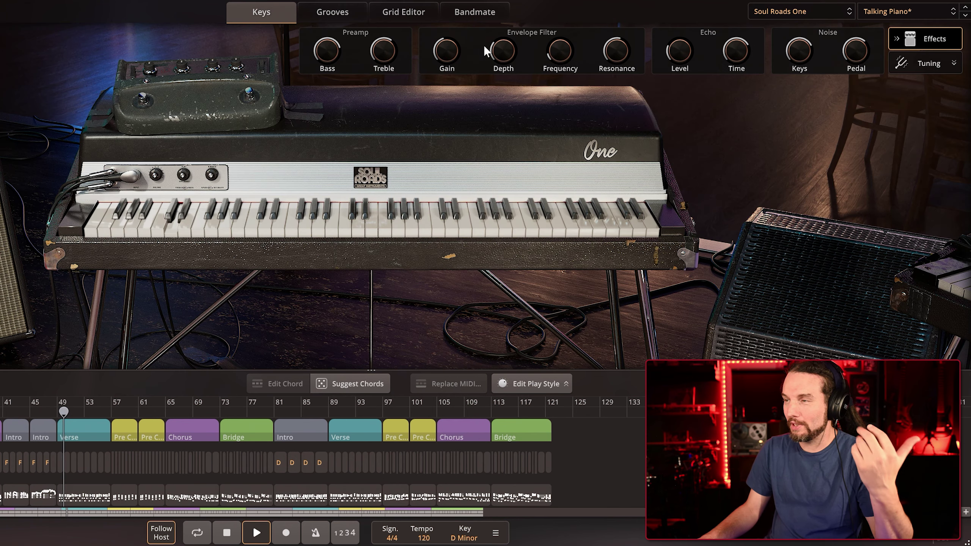
Audition the Talking Piano's Echo Level and Time controls
drag(680, 56, 676, 15)
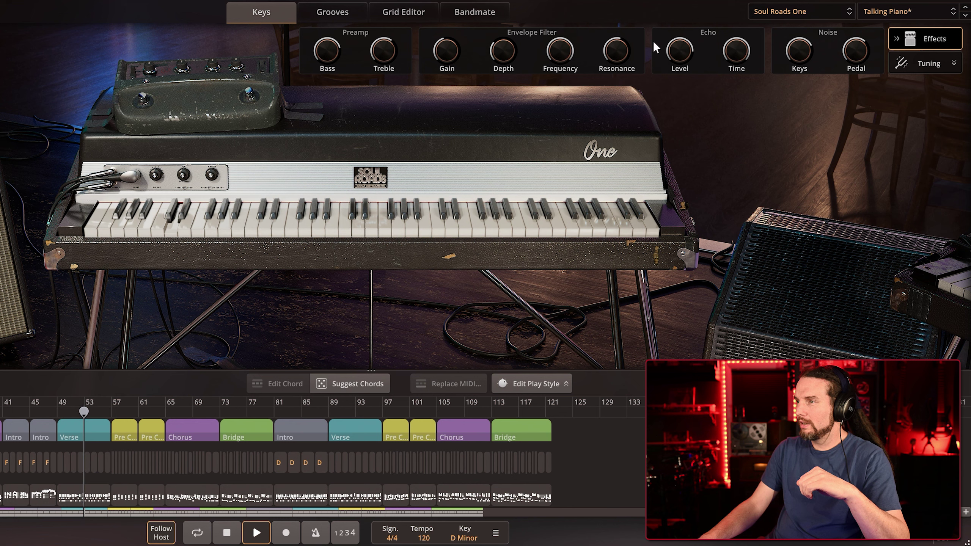
drag(734, 51, 739, 85)
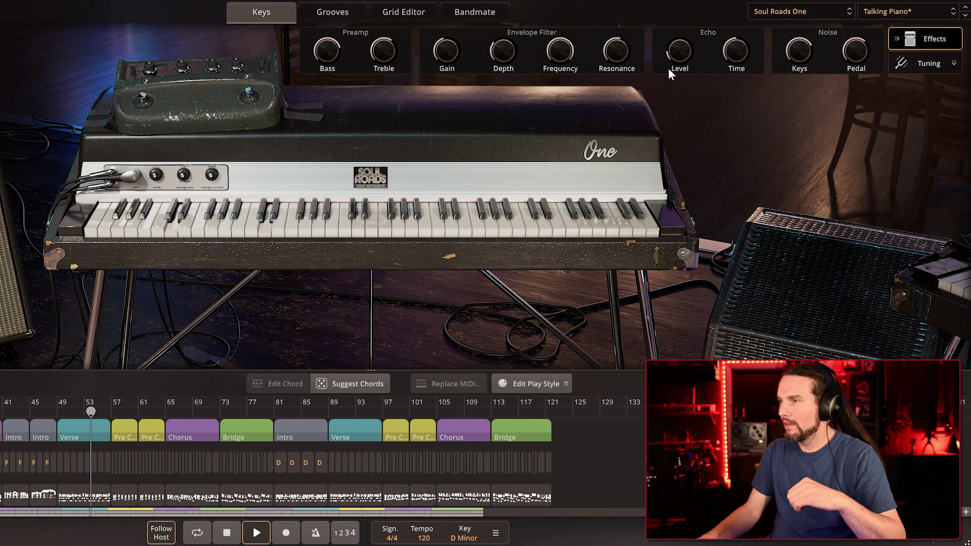
drag(679, 55, 679, 19)
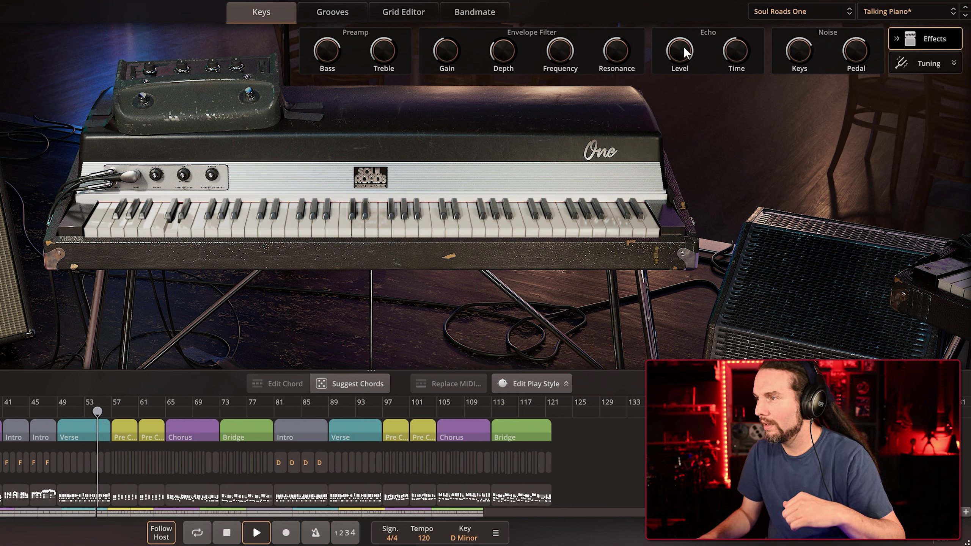
drag(684, 52, 711, 113)
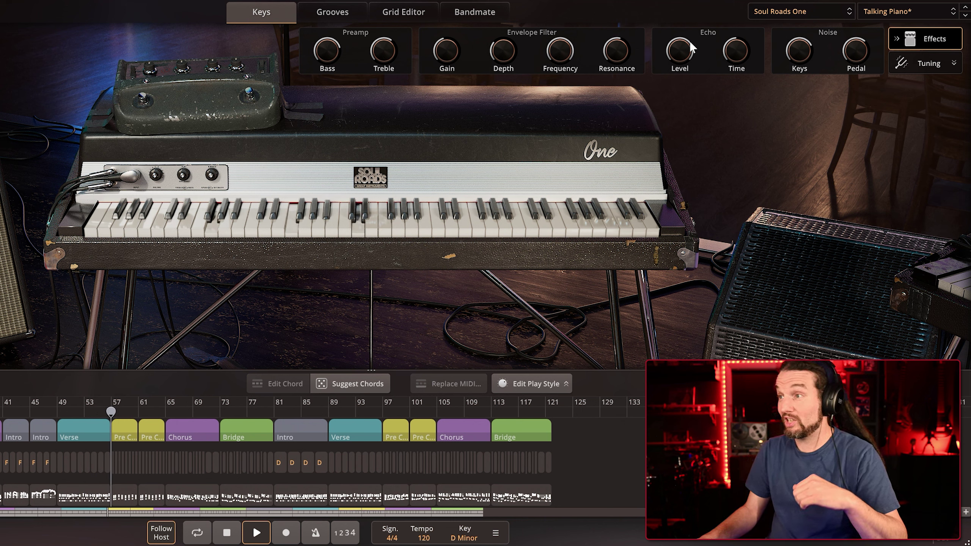
Load the Tape Echo preset and audition its EQ Tone up to 100%, returning the control to its default
click(897, 9)
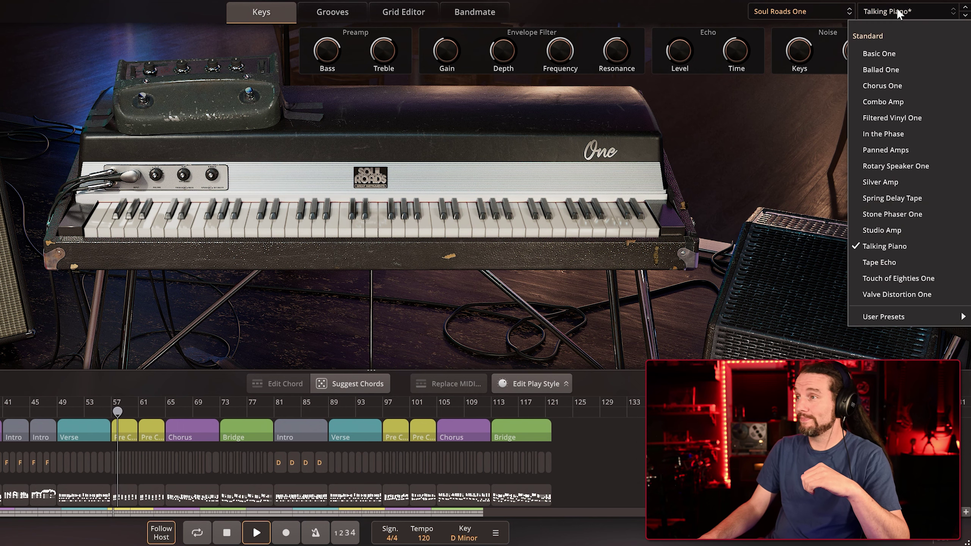
click(890, 263)
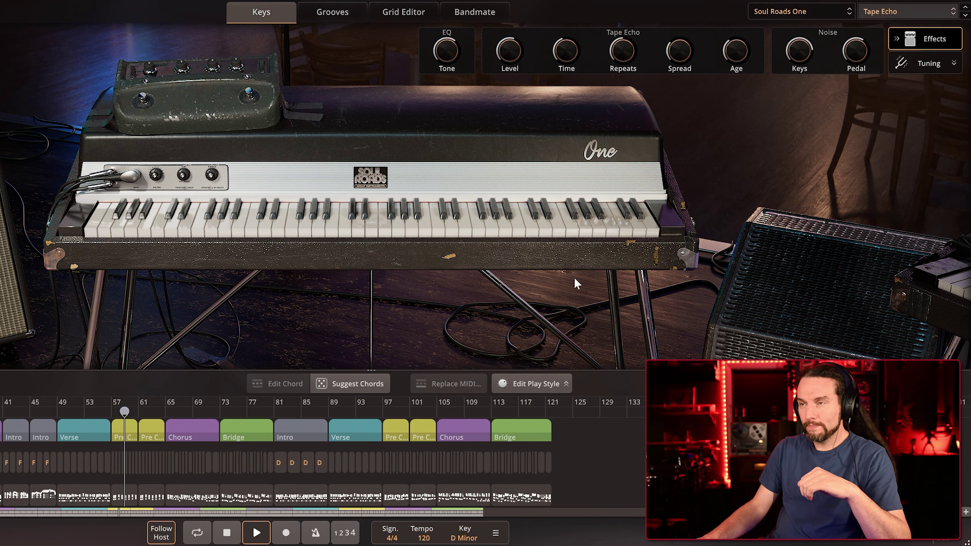
drag(449, 54, 445, 9)
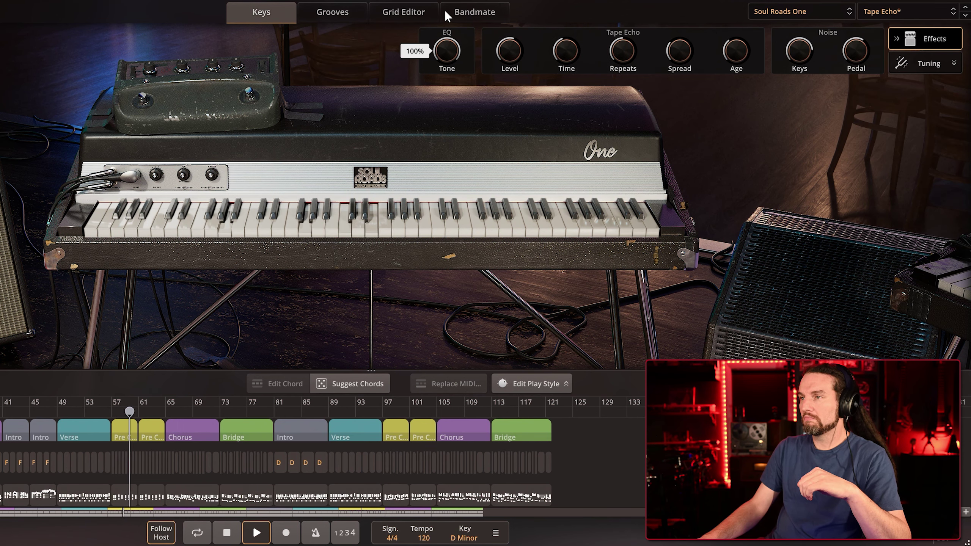
double_click(450, 50)
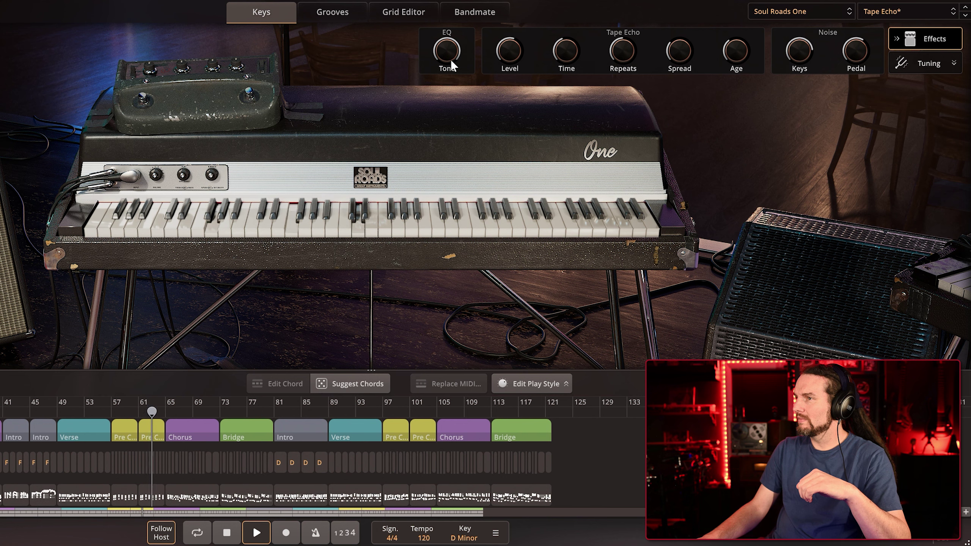
Audition the Tape Echo preset's echo Level, Time, Repeats and Spread controls during playback
drag(506, 54, 508, 119)
drag(567, 52, 567, 9)
drag(623, 52, 623, 10)
drag(680, 51, 679, 10)
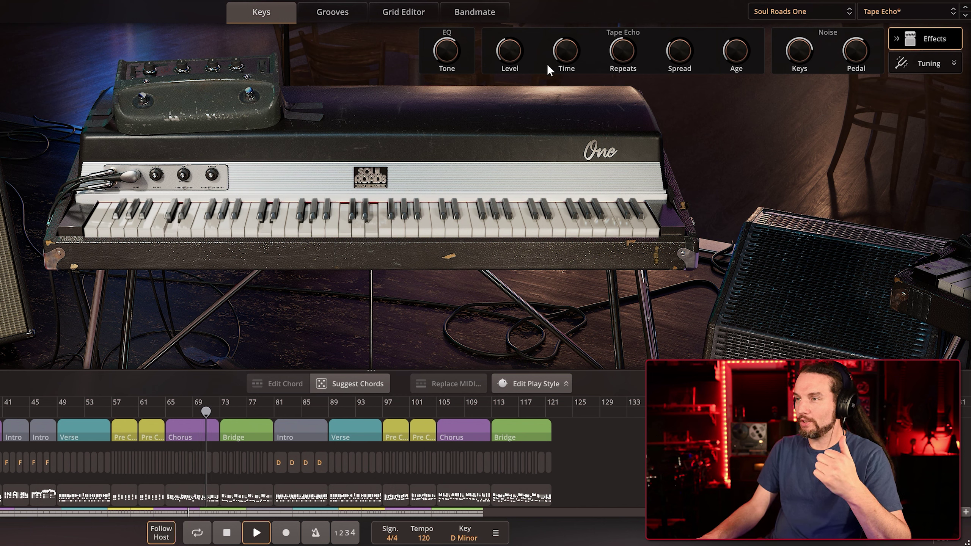
drag(501, 47, 564, 50)
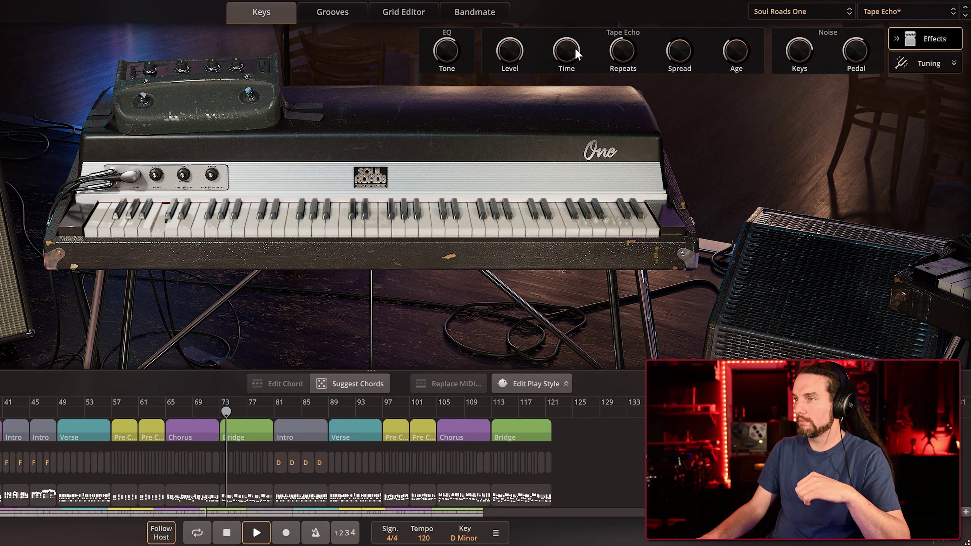
drag(616, 52, 678, 41)
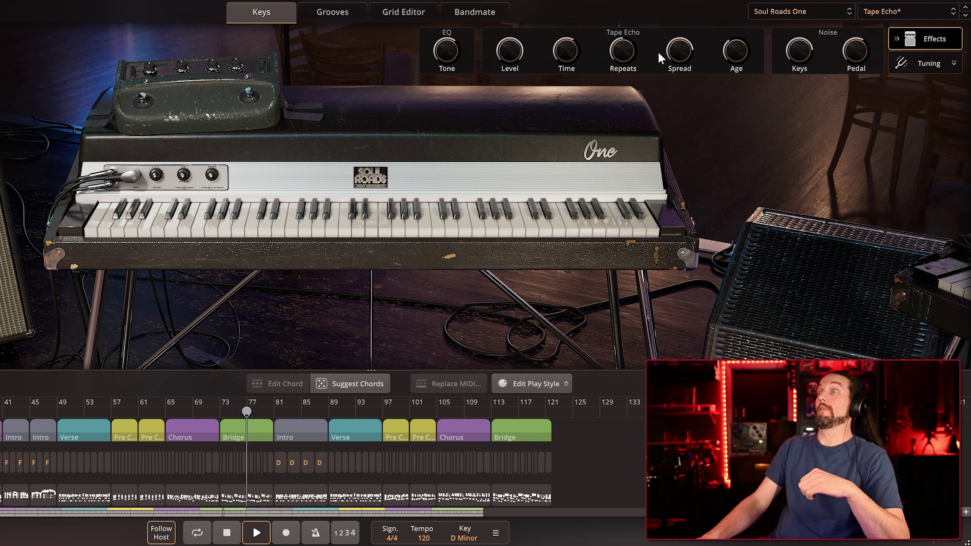
drag(563, 56, 559, 43)
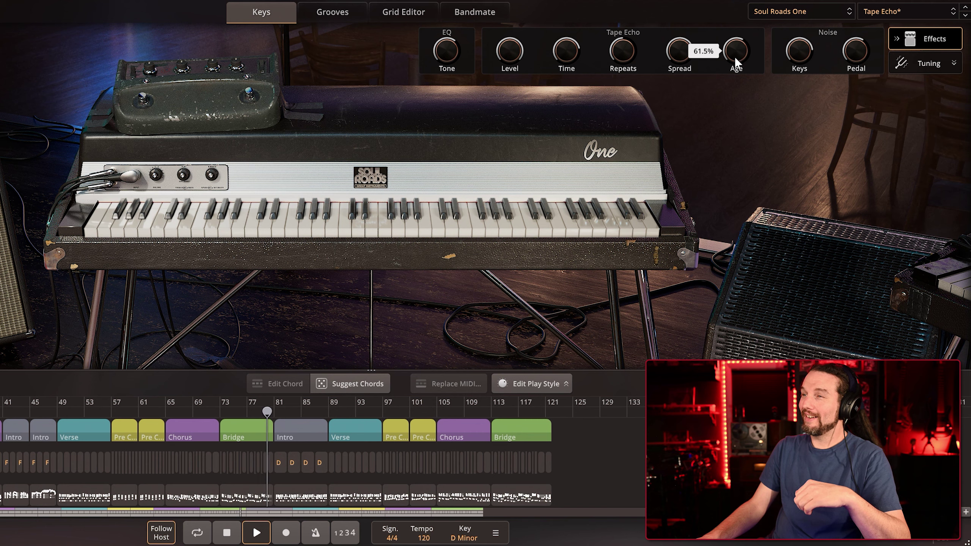
Load the Touch of Eighties One preset and audition its Preamp Bass, resetting the control to its default
click(876, 18)
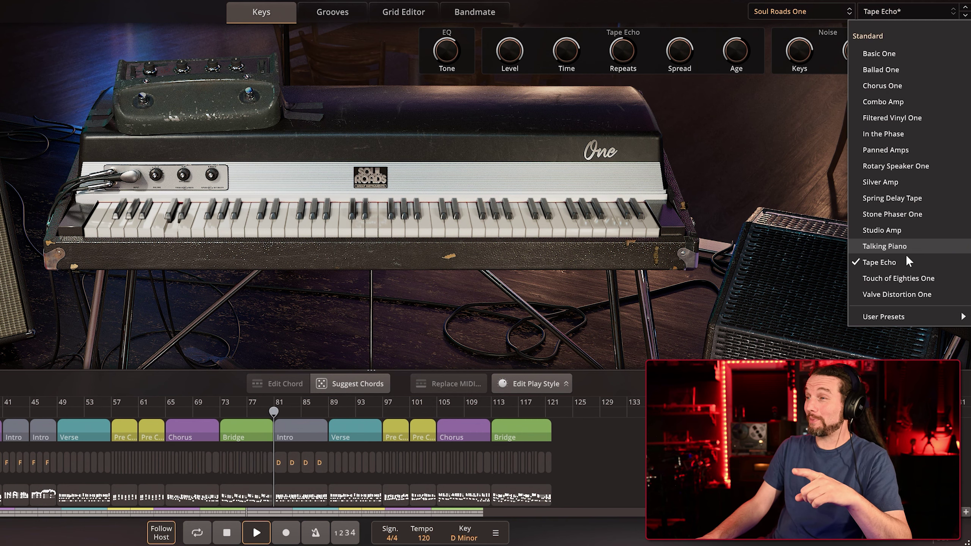
click(903, 277)
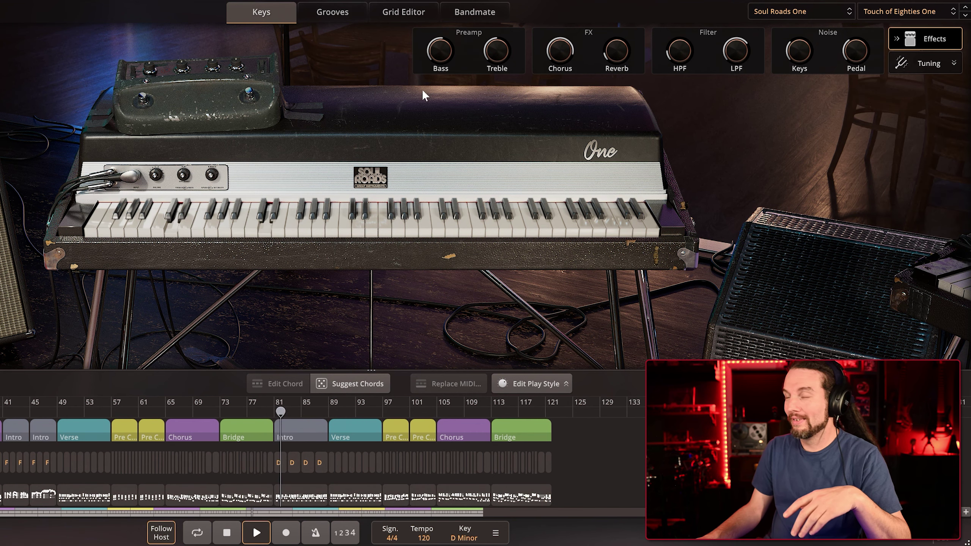
drag(443, 54, 453, 2)
drag(449, 48, 445, 63)
double_click(442, 50)
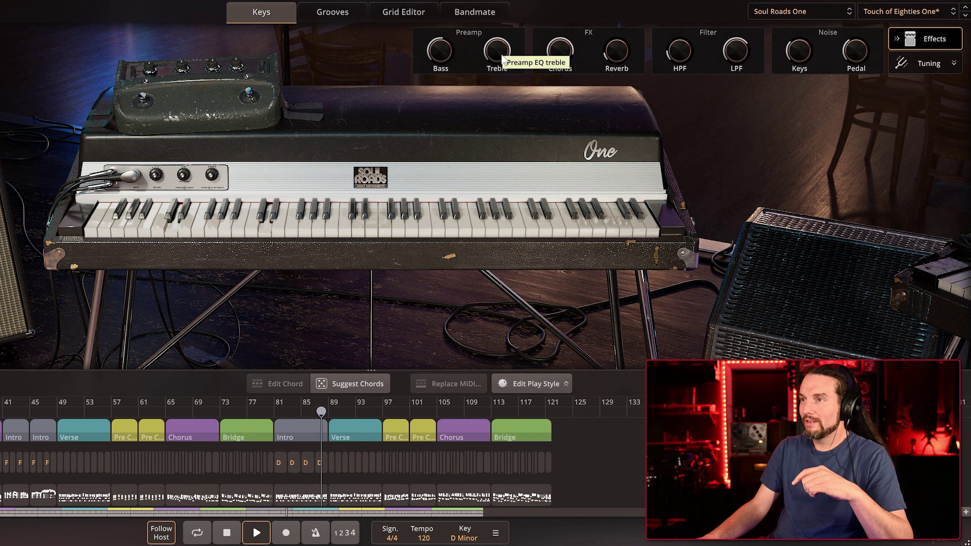
Audition the Preamp Treble and FX Chorus controls of Touch of Eighties One
drag(495, 50, 503, 110)
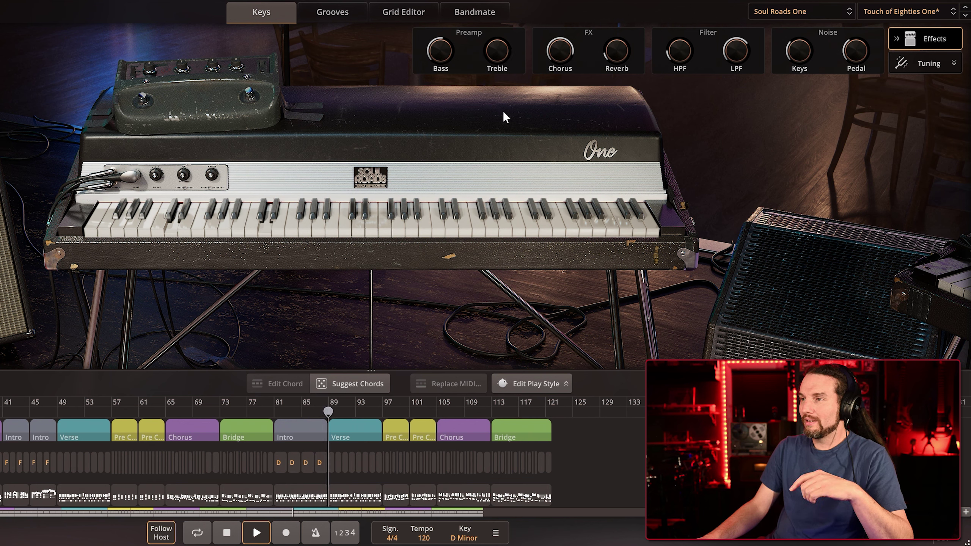
mouse_move(563, 45)
mouse_down()
mouse_move(564, 68)
mouse_move(565, 44)
mouse_up()
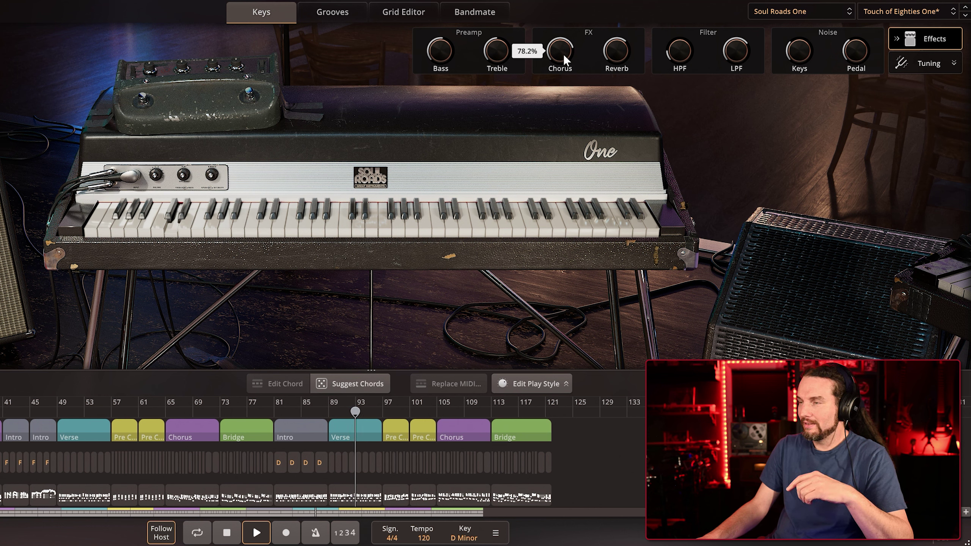
mouse_move(559, 53)
mouse_down()
mouse_move(564, 85)
mouse_move(559, 61)
mouse_up()
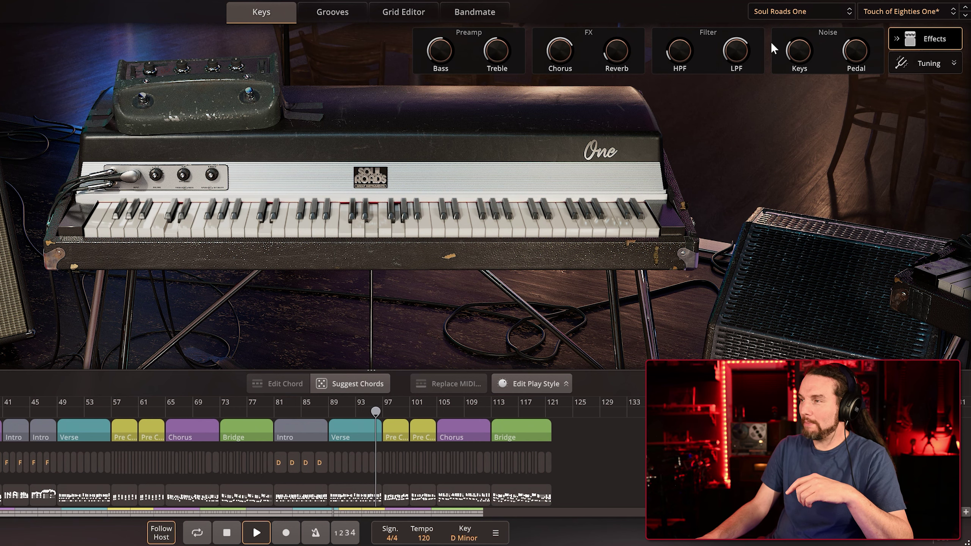
Load the Valve Distortion One preset and audition its Distortion Drive and its Tremolo Intensity and Rate
click(912, 13)
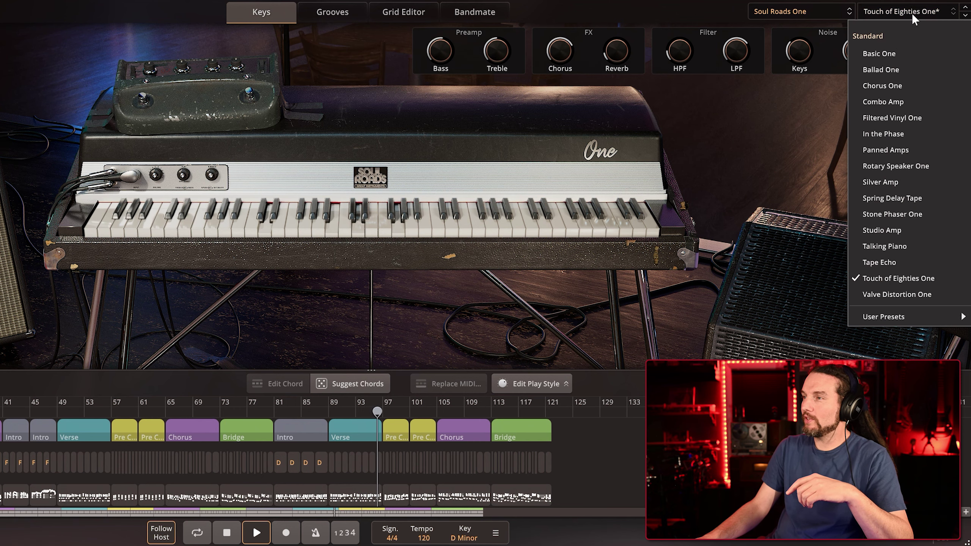
click(903, 293)
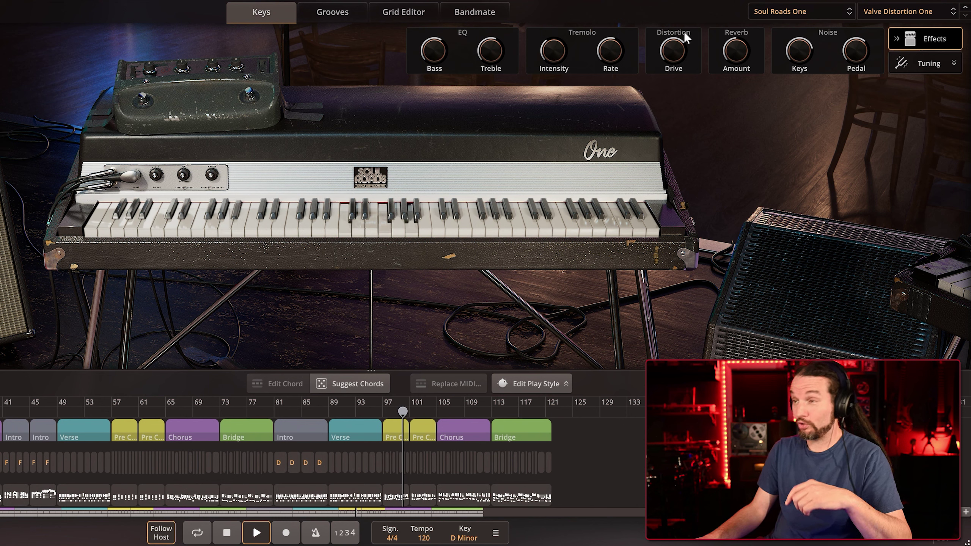
drag(680, 46, 674, 55)
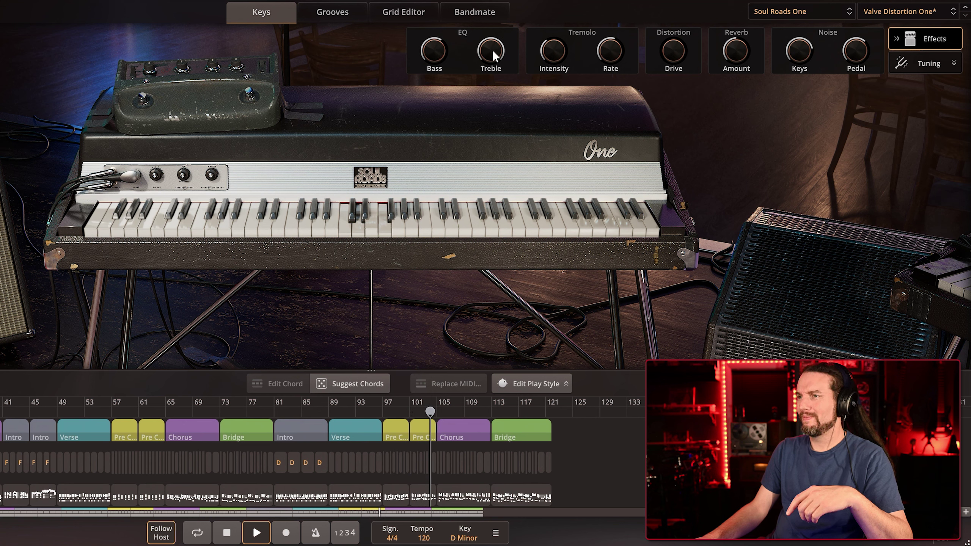
drag(541, 55, 550, 15)
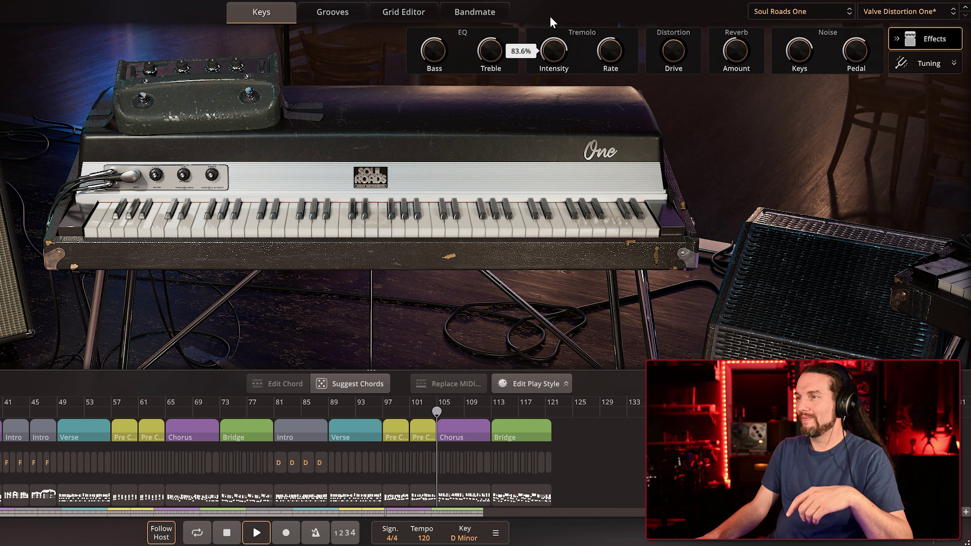
drag(612, 53, 610, 28)
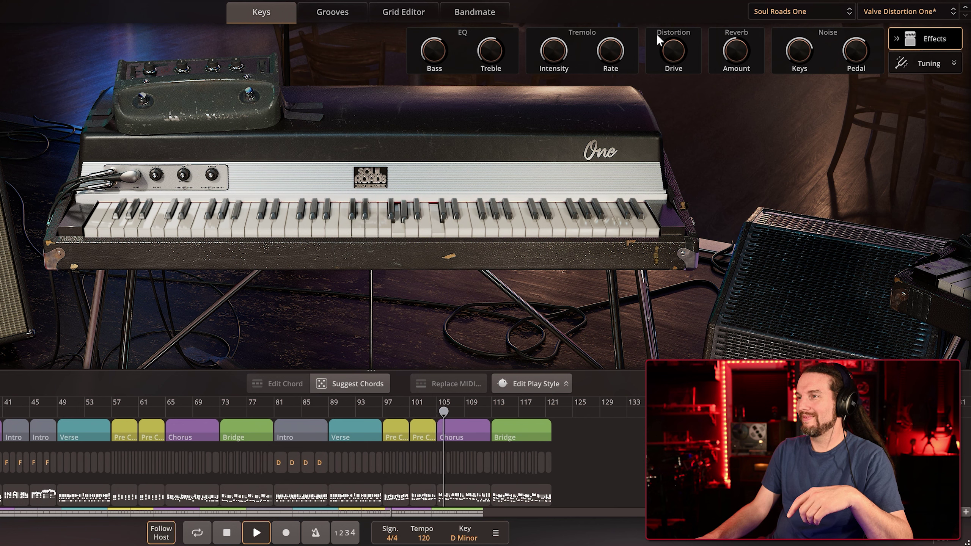
Reset Valve Distortion One's Drive, Tremolo Rate and Intensity to their defaults and raise the Reverb Amount
double_click(679, 52)
double_click(616, 52)
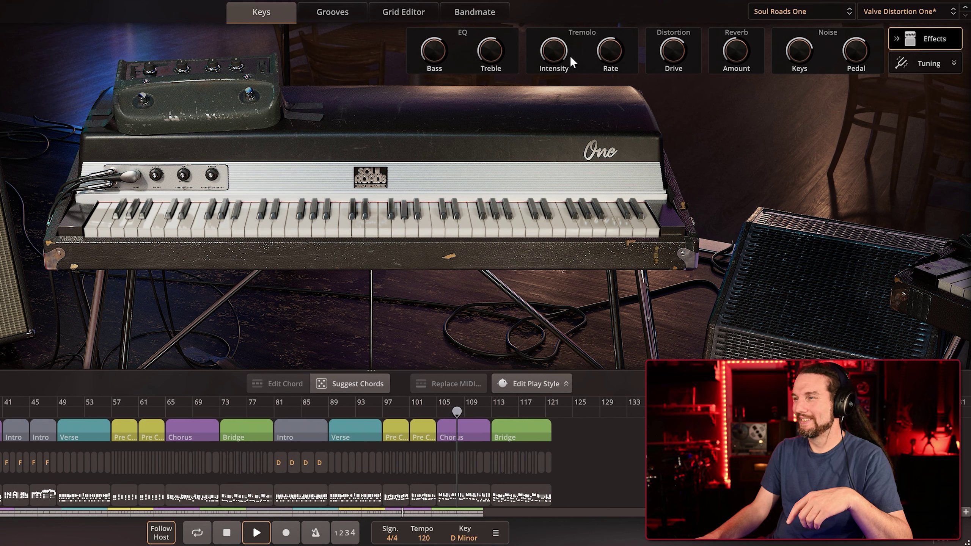
double_click(549, 56)
drag(741, 53, 733, 24)
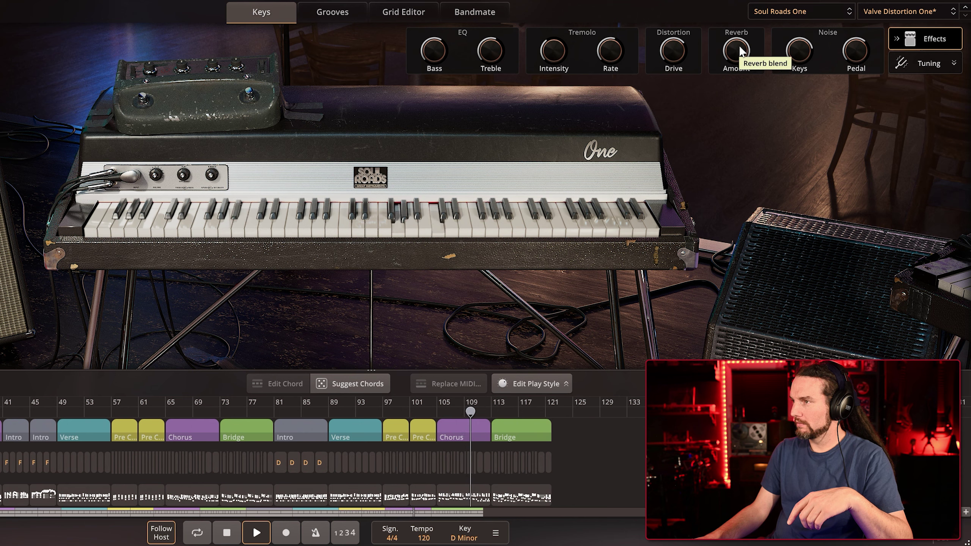
Switch the instrument from Soul Roads One to Soul Roads Two with the Basic Two preset
click(894, 12)
click(820, 10)
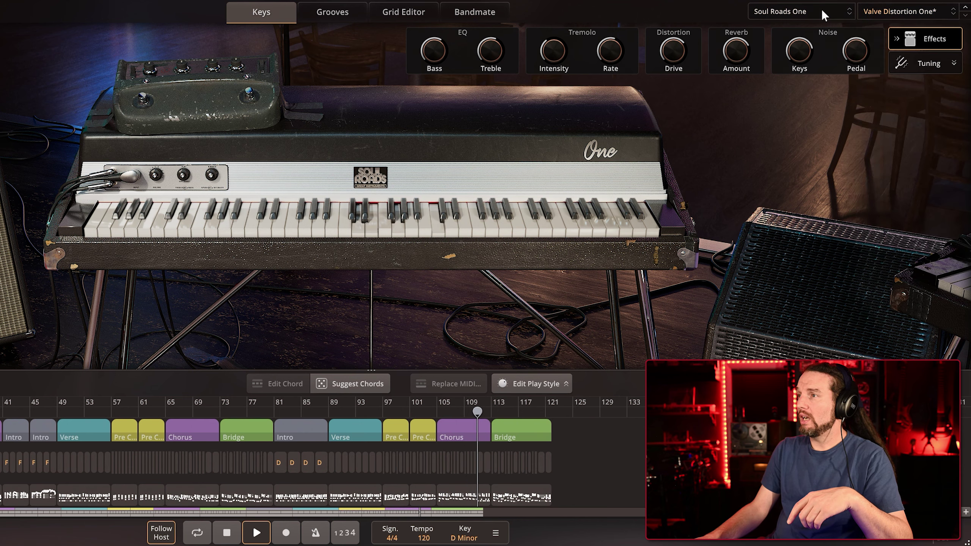
click(819, 11)
click(791, 86)
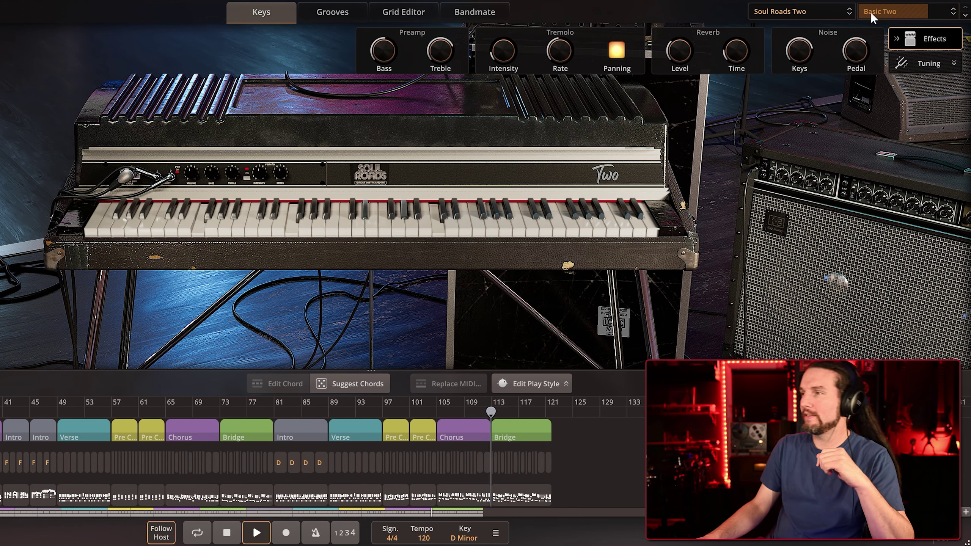
Audition Basic Two's Preamp Bass and its Reverb Level and Time controls
drag(385, 61, 395, 103)
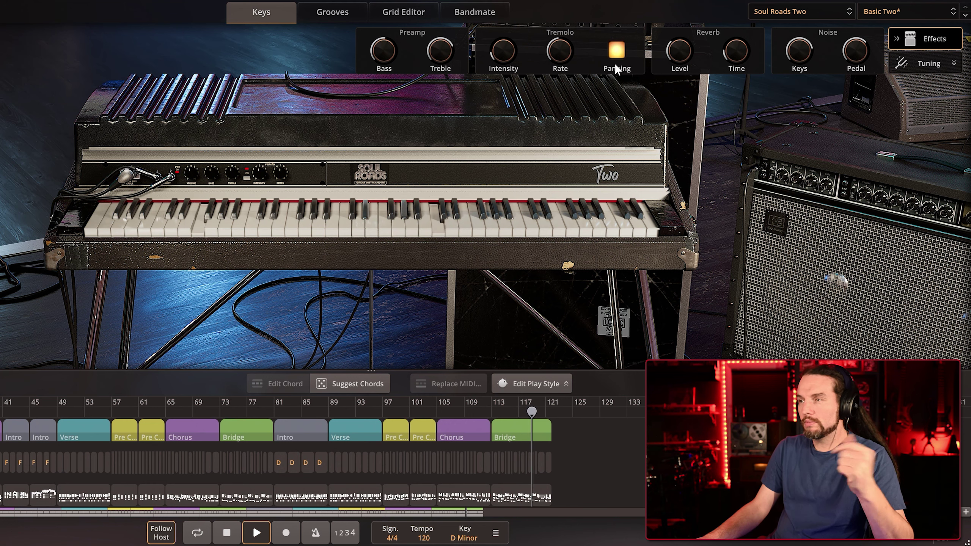
drag(680, 53, 671, 19)
drag(729, 59, 725, 23)
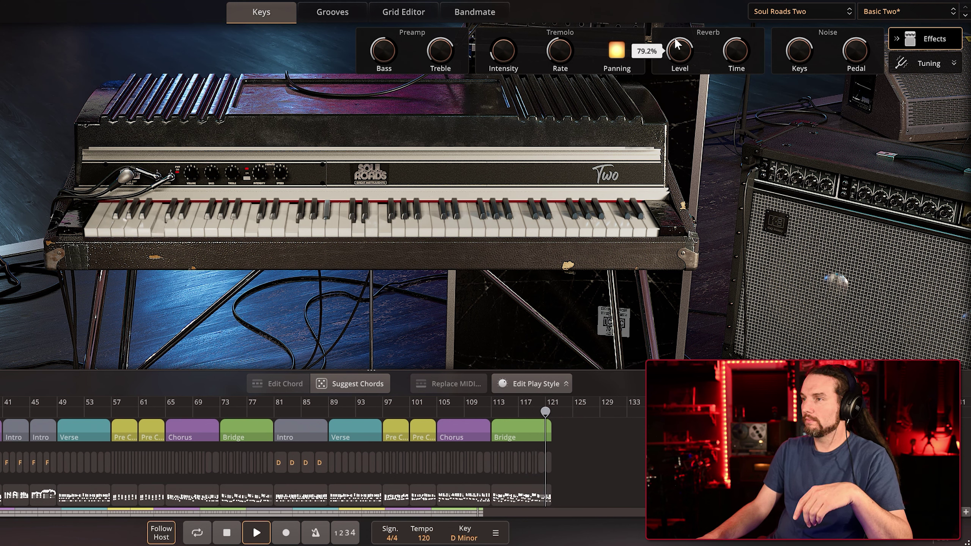
drag(680, 49, 680, 71)
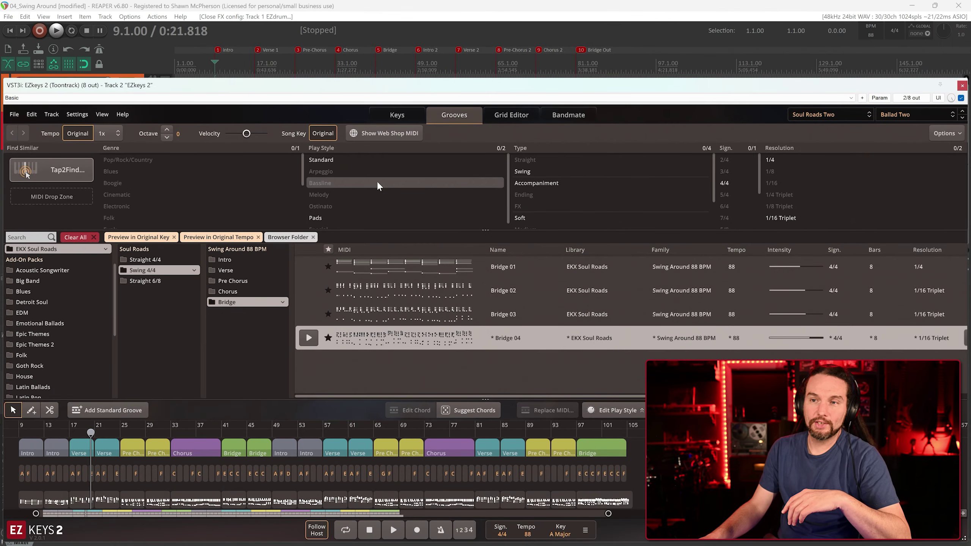
Look at the Funkmaster Clyde kit and Funkmasters grooves in the Swing Around project's EZdrummer 3, and close its window
click(962, 86)
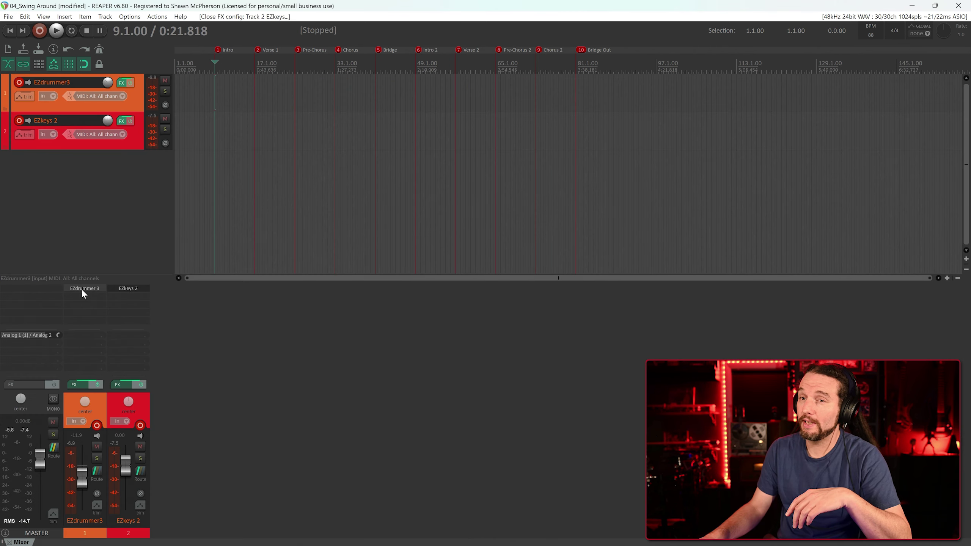
click(83, 290)
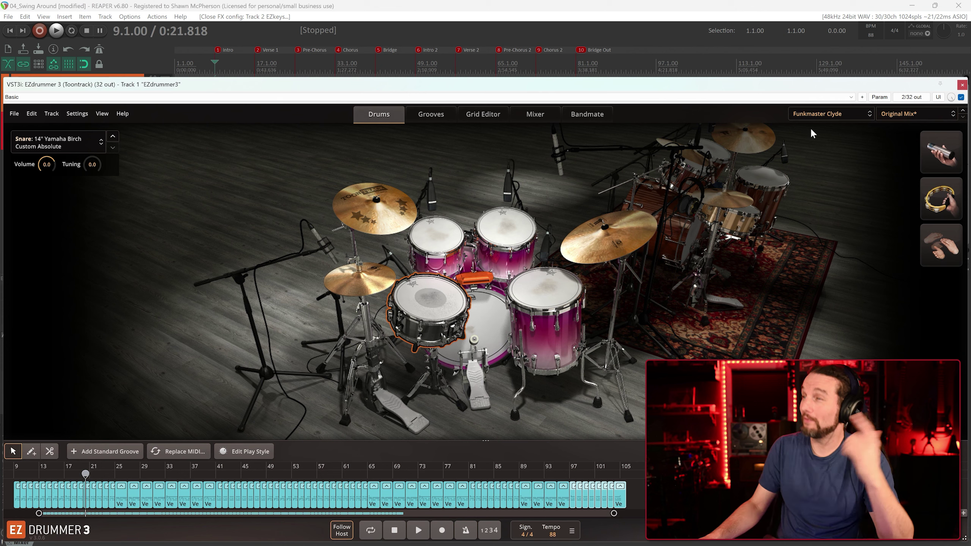
click(435, 119)
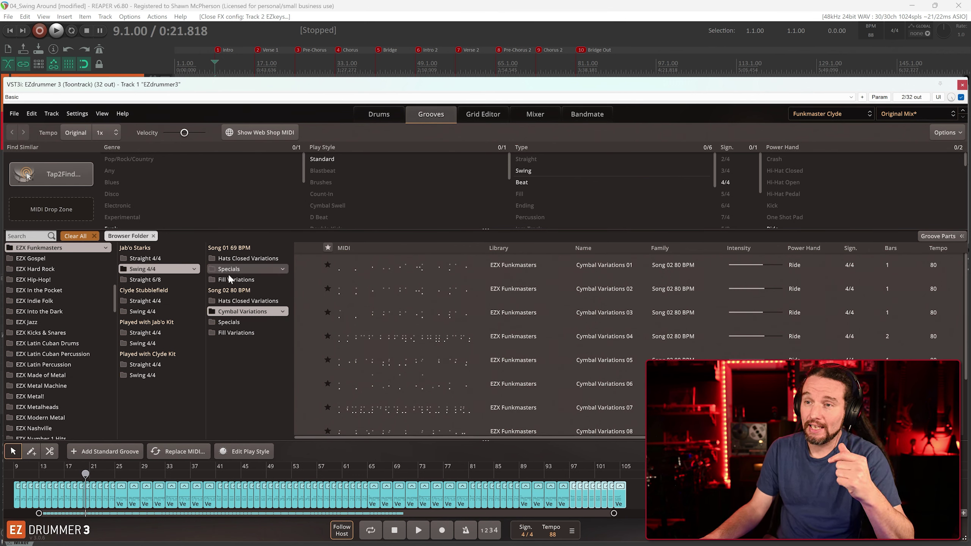
click(381, 119)
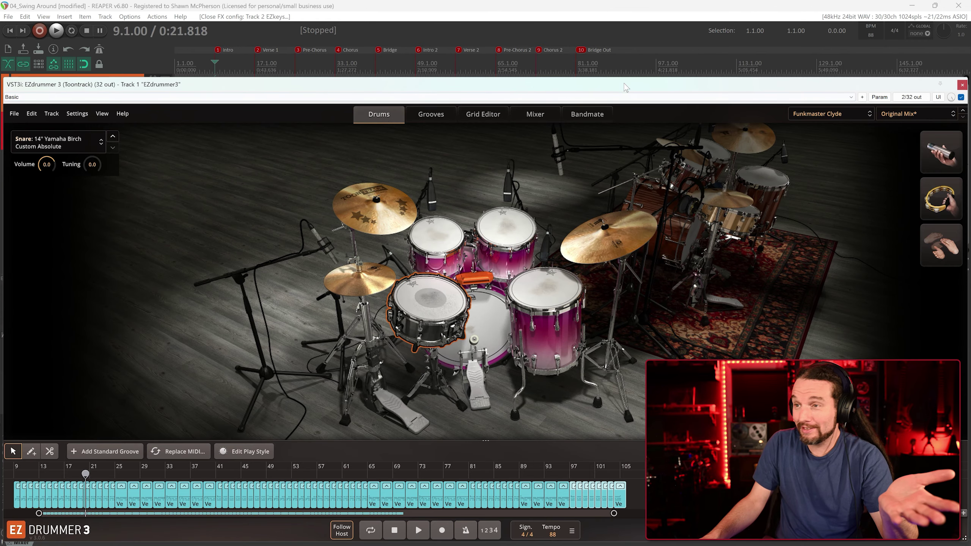
click(962, 85)
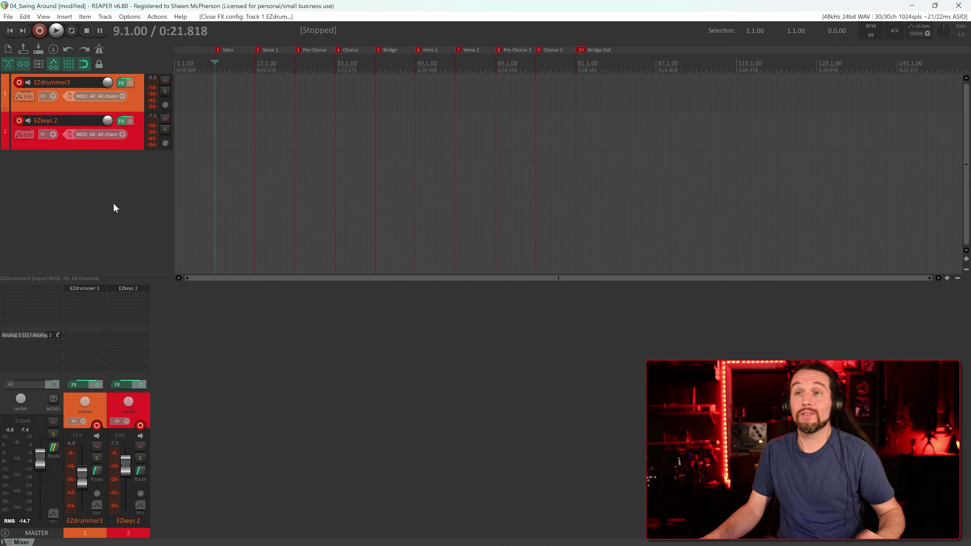
Play the Swing Around song with EZkeys 2's keyboard view and effects showing, and audition Ballad Two's Preamp Bass
click(128, 289)
key(space)
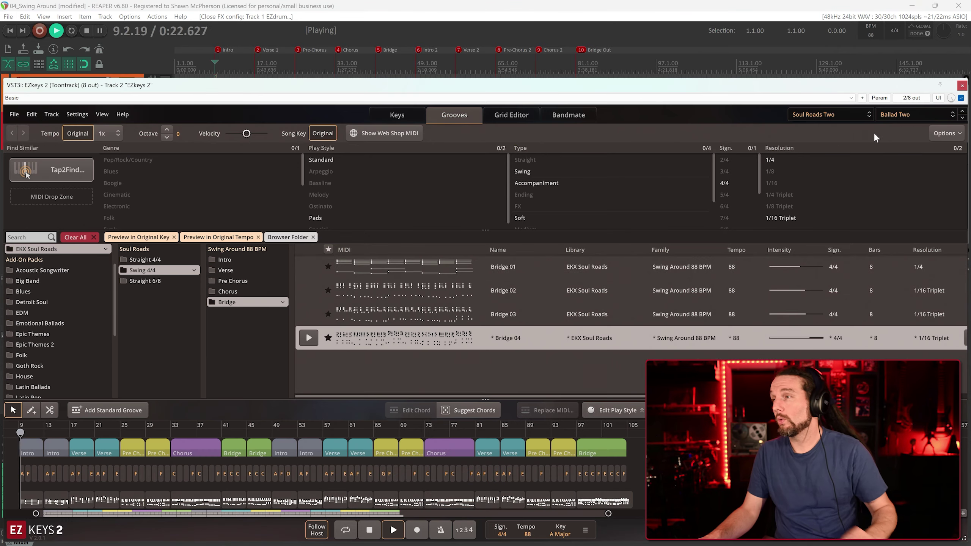
click(380, 115)
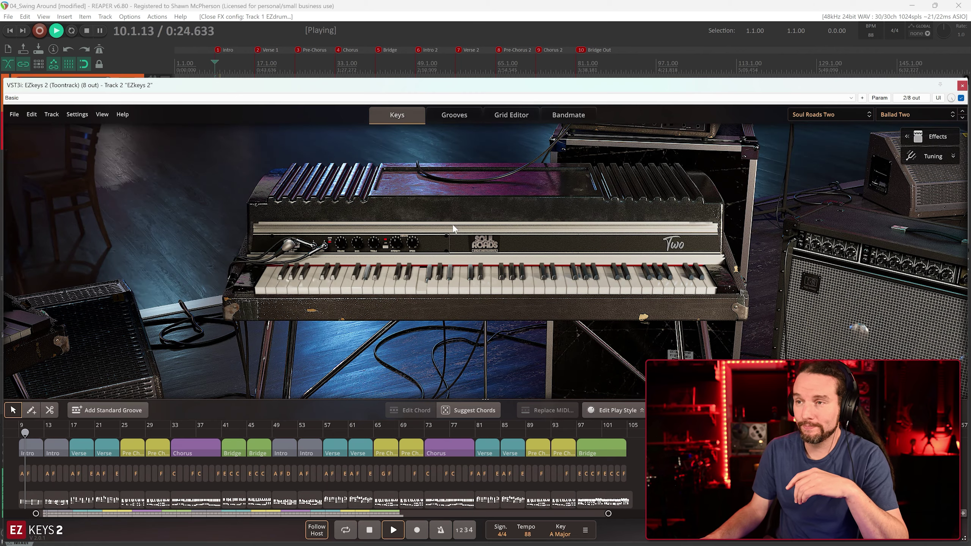
click(931, 140)
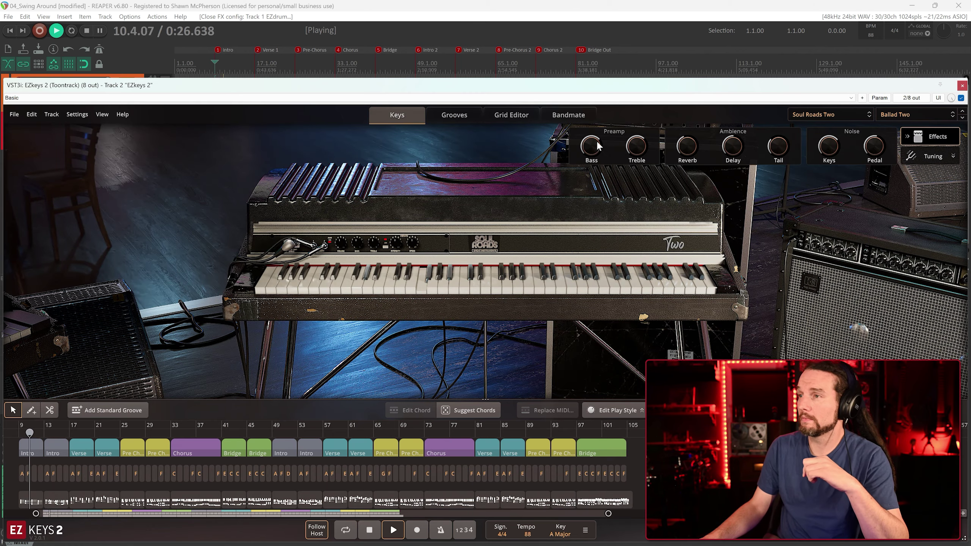
drag(592, 145, 587, 113)
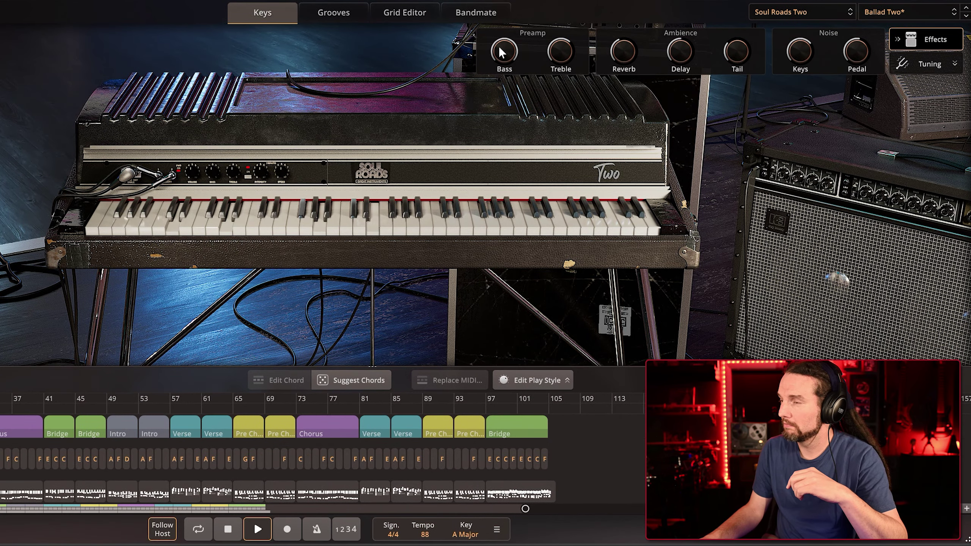
Audition Ballad Two's Preamp Bass and Treble along with its Ambience Reverb, Delay and Tail controls
mouse_move(499, 47)
mouse_down()
mouse_move(510, 131)
mouse_move(497, 43)
mouse_up()
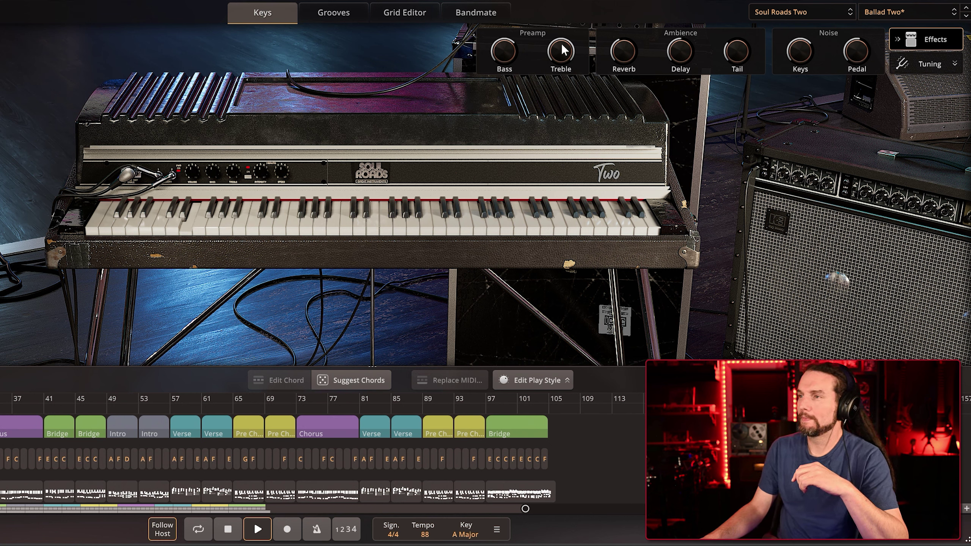
drag(566, 52, 547, 41)
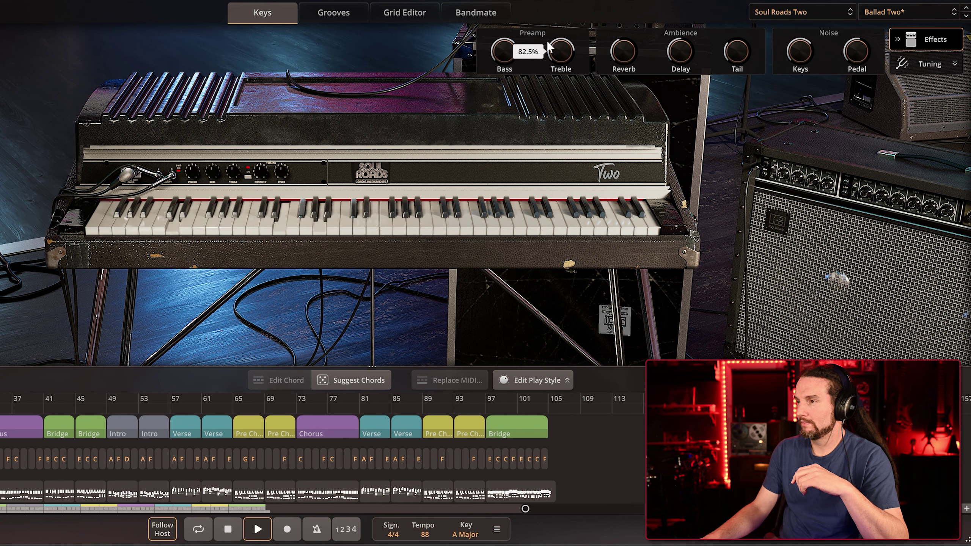
drag(631, 56, 615, 0)
drag(678, 56, 699, 43)
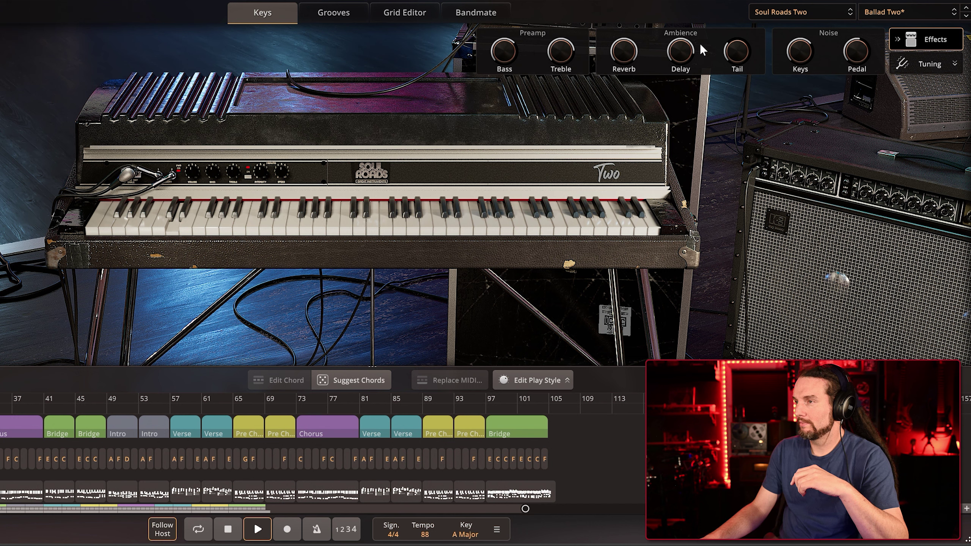
drag(622, 51, 624, 63)
drag(733, 54, 741, 1)
drag(686, 48, 627, 49)
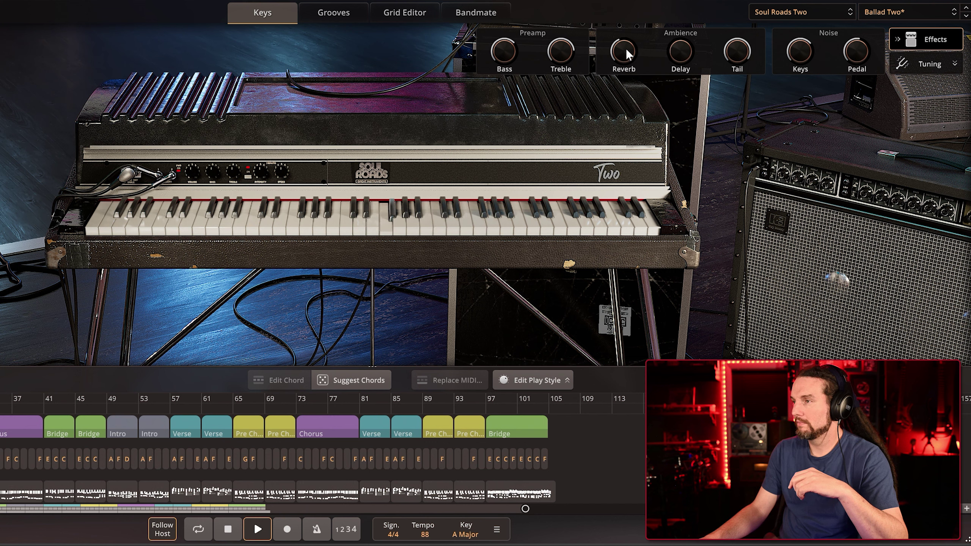
Load the Soul Roads Two preset Dimensional and audition its EQ Bass control across its range
click(876, 18)
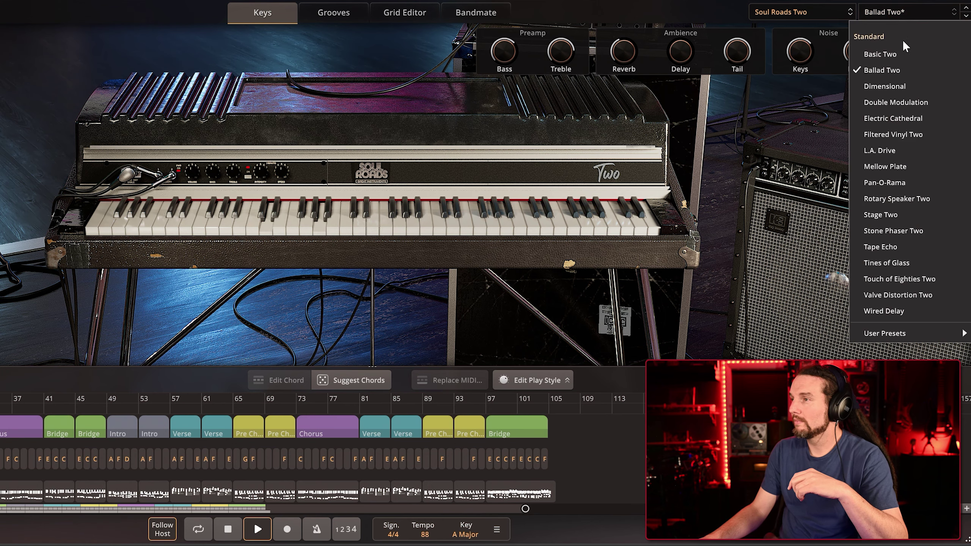
click(903, 82)
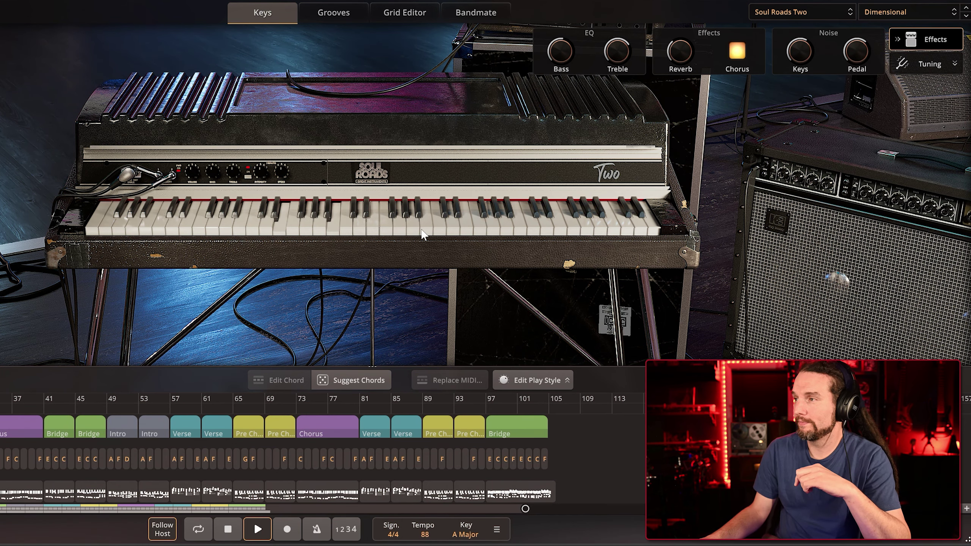
drag(560, 53, 561, 187)
drag(558, 55, 561, 111)
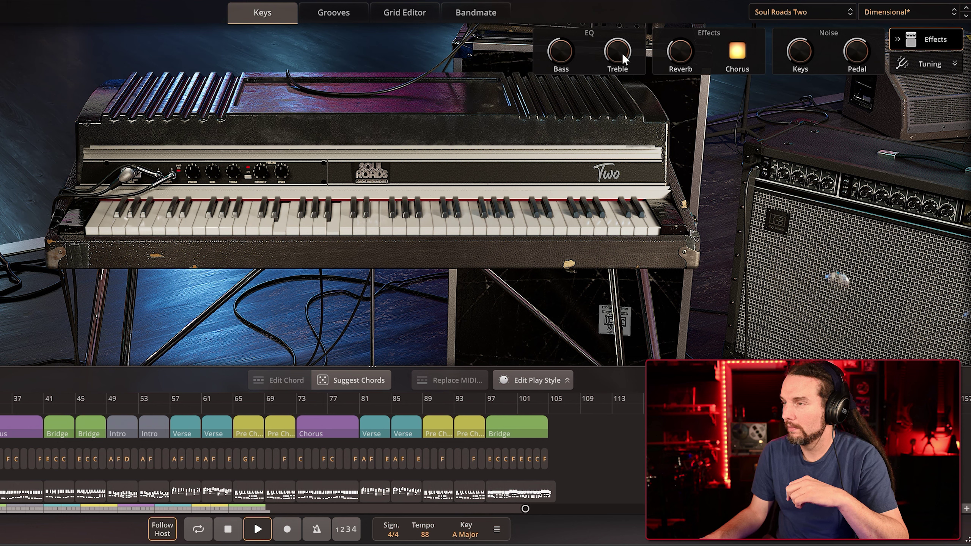
drag(560, 57, 554, 9)
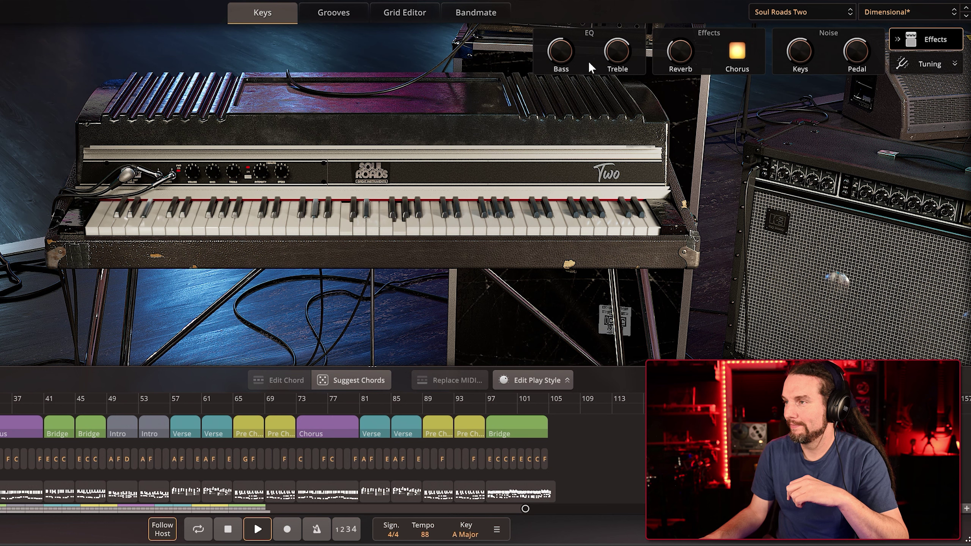
Audition Dimensional's Reverb amount and Keys noise level, and compare the sound with Chorus off and on
drag(682, 51, 676, 16)
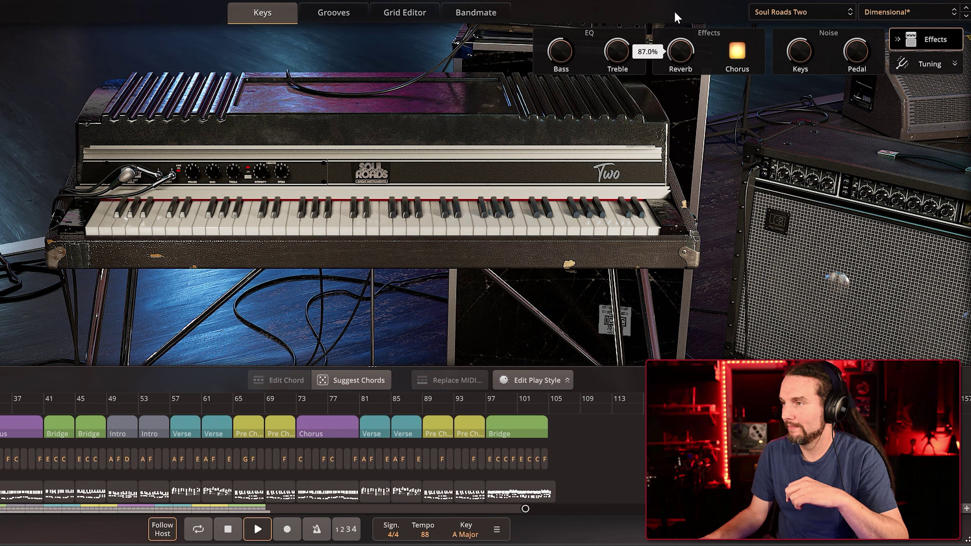
mouse_move(681, 46)
mouse_down()
mouse_move(677, 73)
mouse_move(676, 57)
mouse_up()
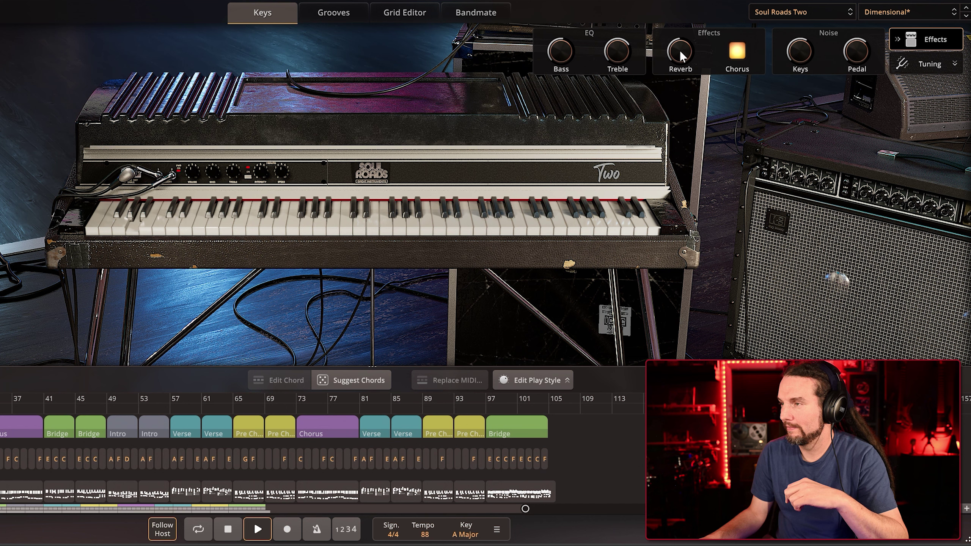
click(737, 50)
click(737, 50)
drag(799, 53, 803, 44)
Load the Double Modulation preset and audition its Preamp Bass and Treble
click(909, 14)
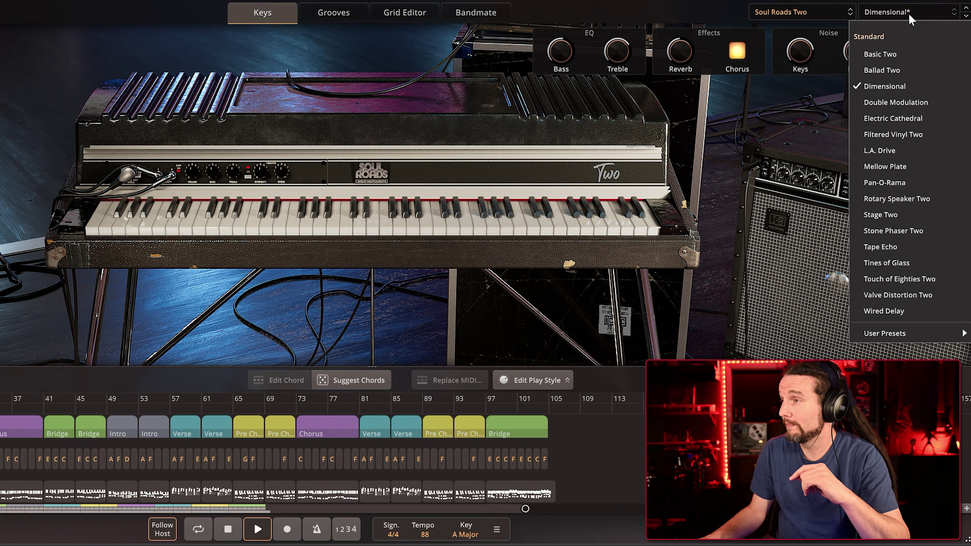
click(933, 101)
drag(353, 64, 316, 24)
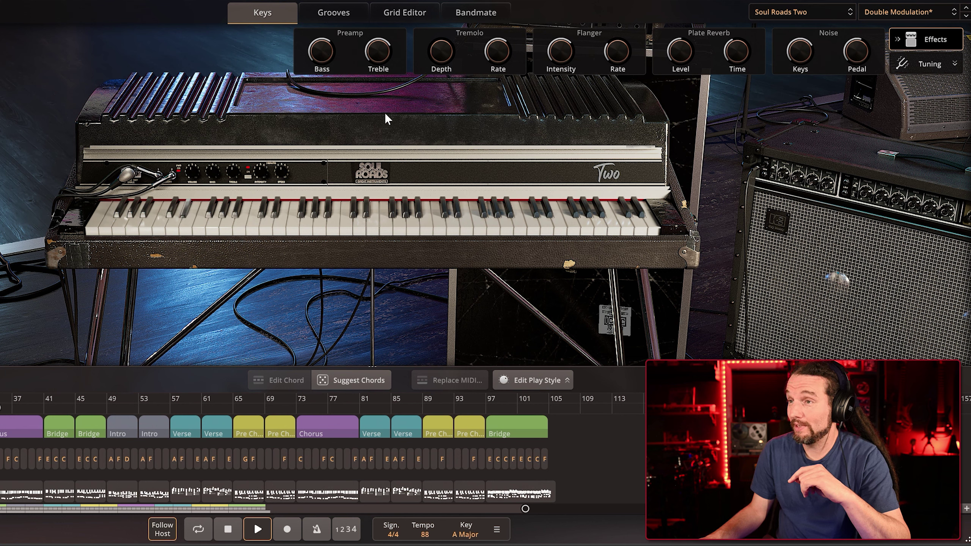
drag(382, 47, 378, 144)
drag(380, 57, 369, 0)
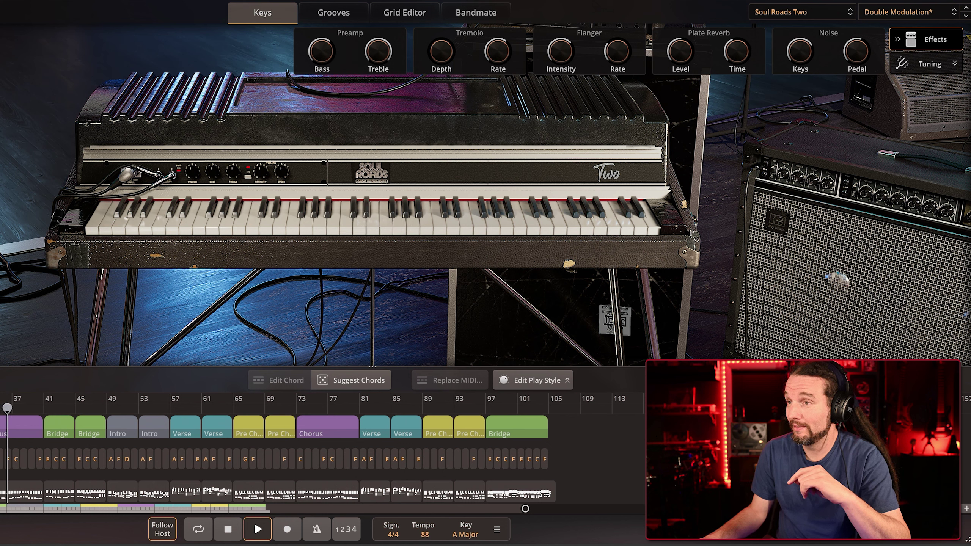
Audition Double Modulation's Tremolo Depth and Rate, Flanger controls and Plate Reverb Level
drag(447, 56, 440, 1)
drag(496, 47, 497, 36)
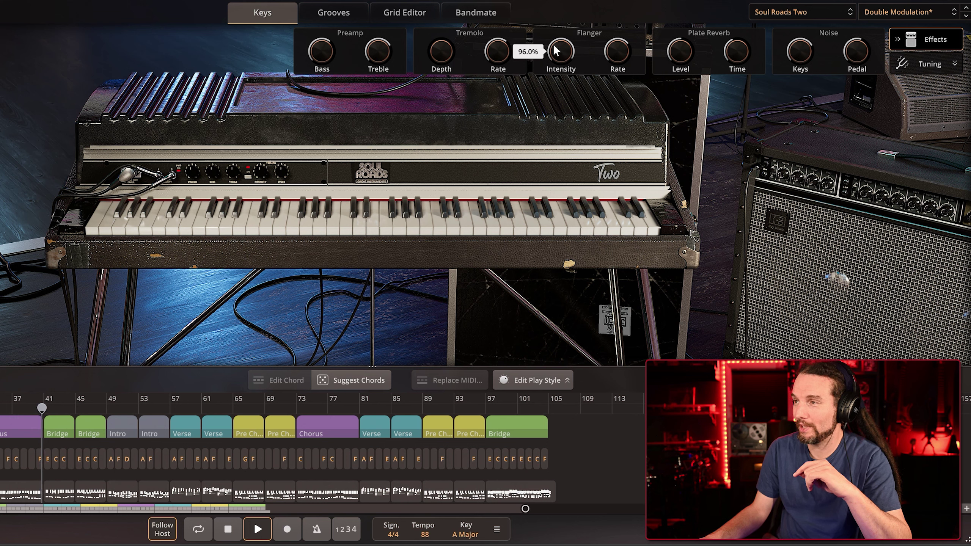
mouse_move(620, 51)
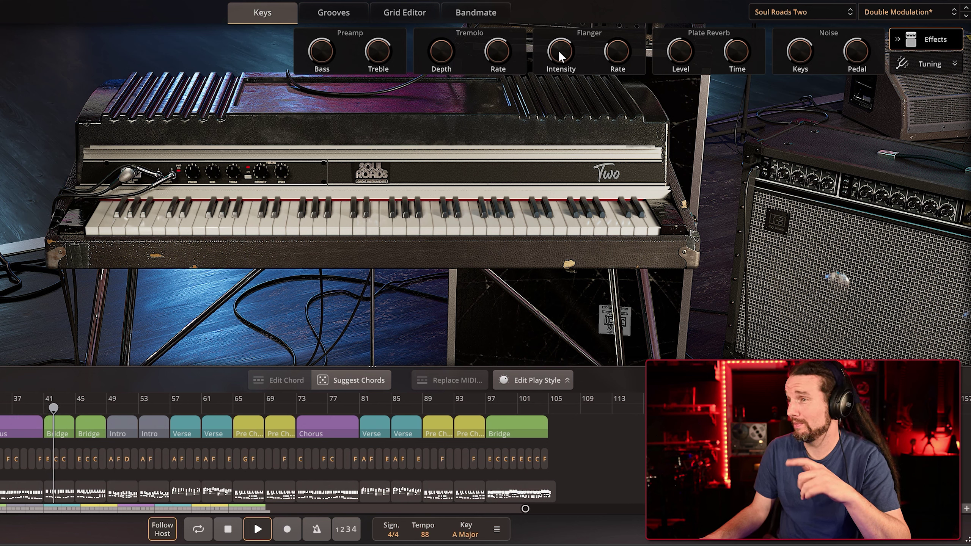
mouse_move(680, 53)
drag(680, 53, 671, 11)
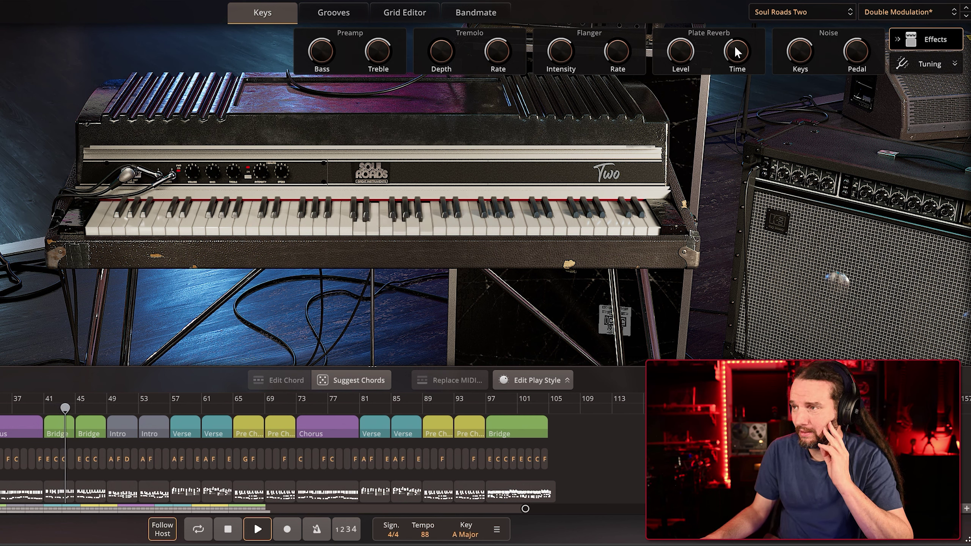
Load the Electric Cathedral preset and audition its Ambience Reverb and Amp Tone at low and high settings
click(878, 13)
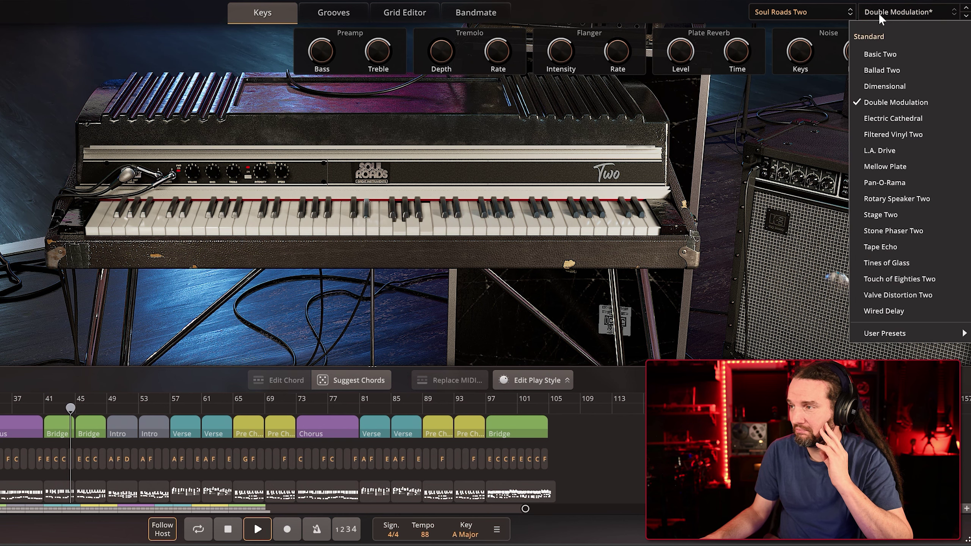
click(915, 118)
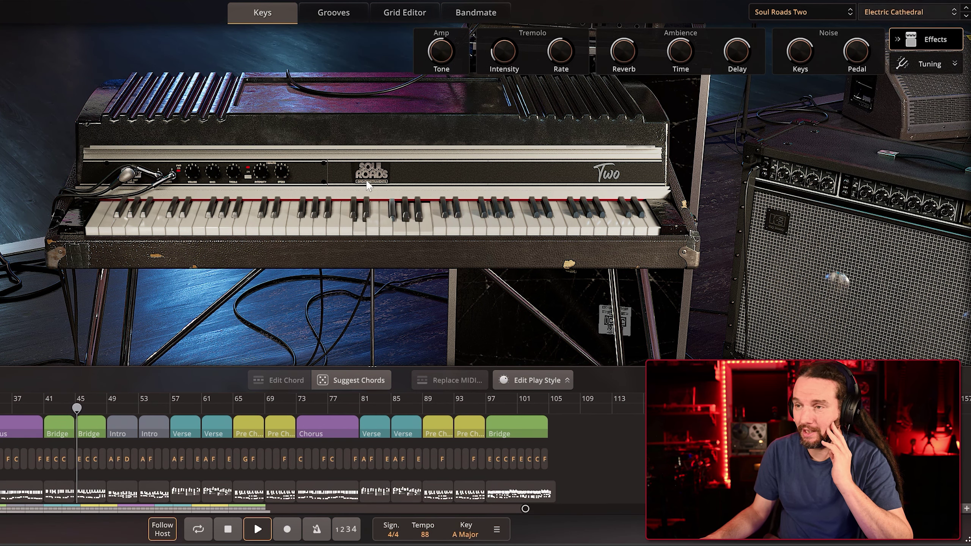
drag(630, 57, 627, 100)
drag(448, 56, 423, 1)
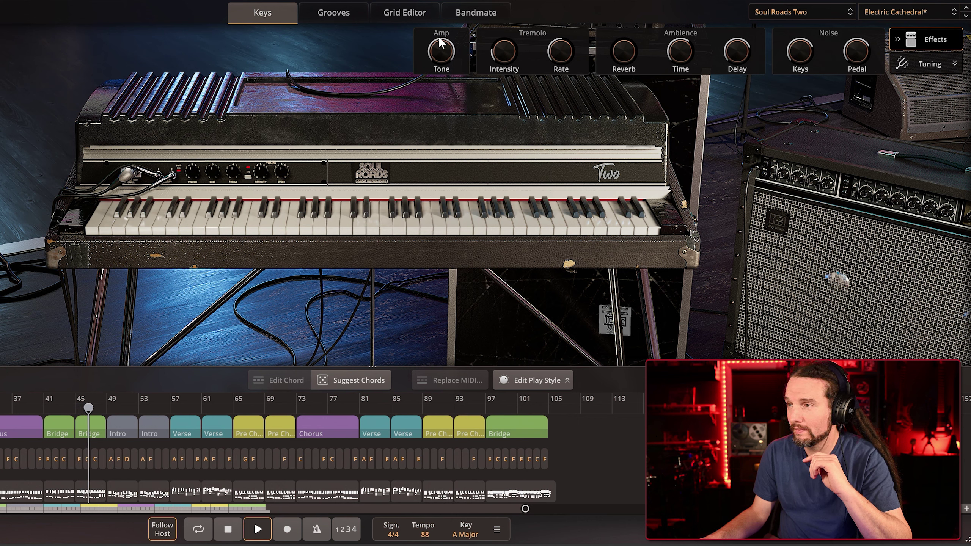
drag(443, 50, 443, 93)
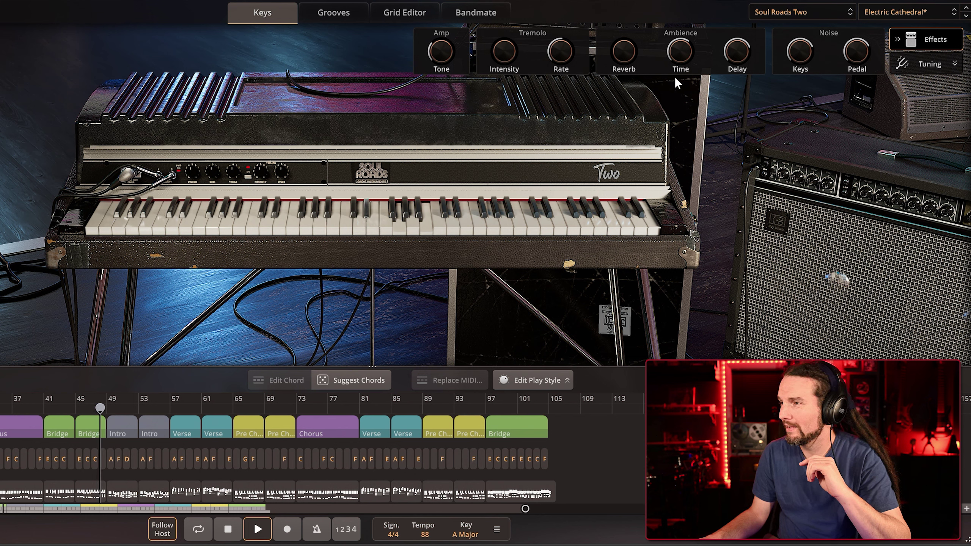
Readjust Electric Cathedral's Amp Tone and lower and raise its Ambience Reverb to compare the sound
drag(622, 50, 627, 77)
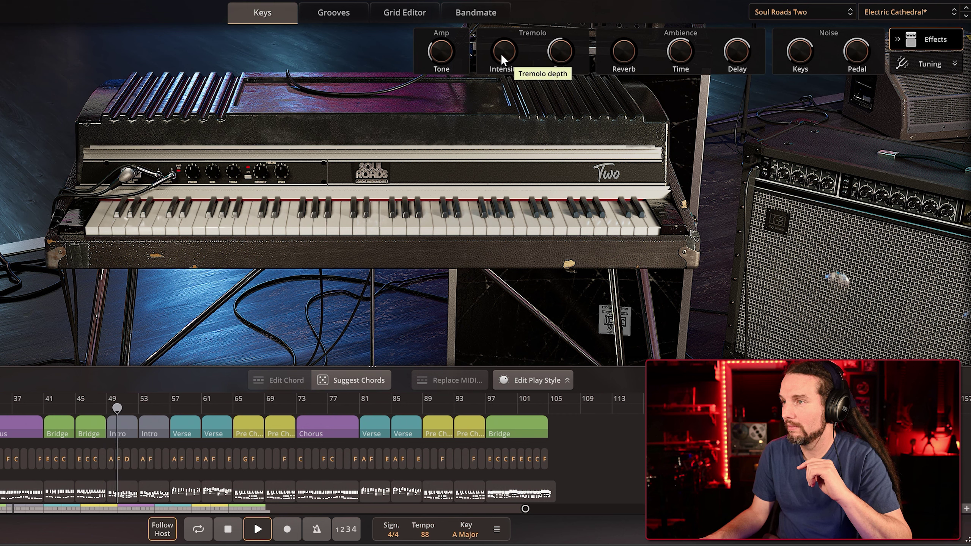
mouse_move(443, 52)
mouse_down()
mouse_move(438, 118)
mouse_move(441, 53)
mouse_up()
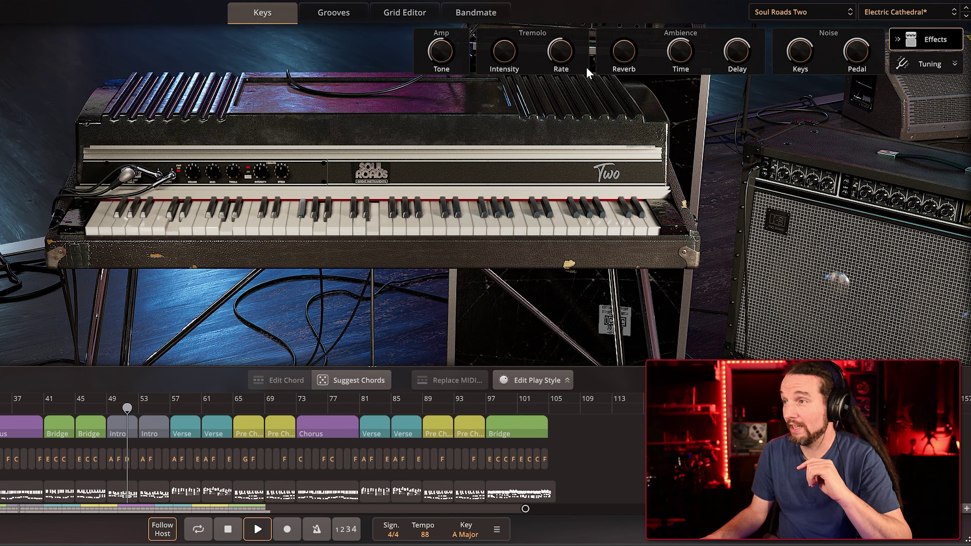
click(622, 55)
drag(622, 55, 603, 3)
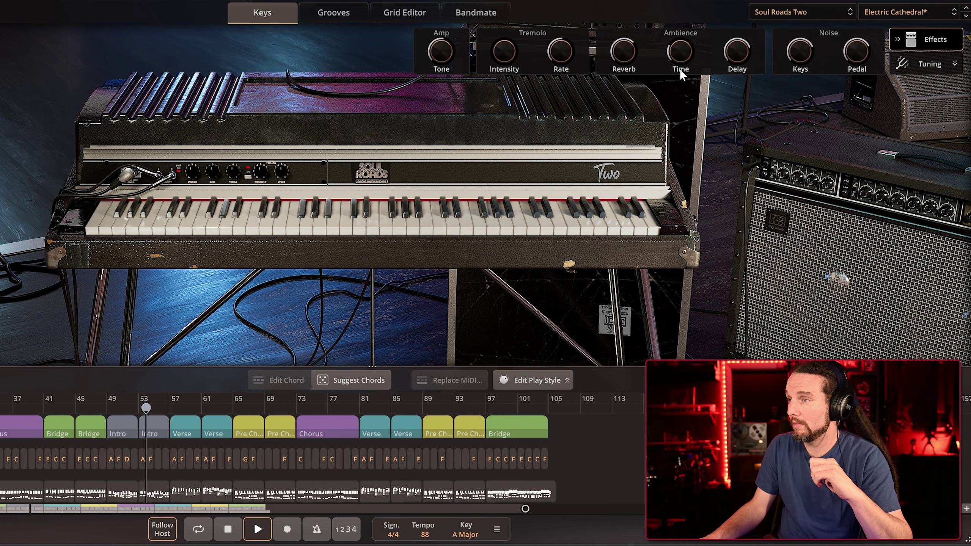
Load the Filtered Vinyl Two preset and listen to it during playback
click(922, 15)
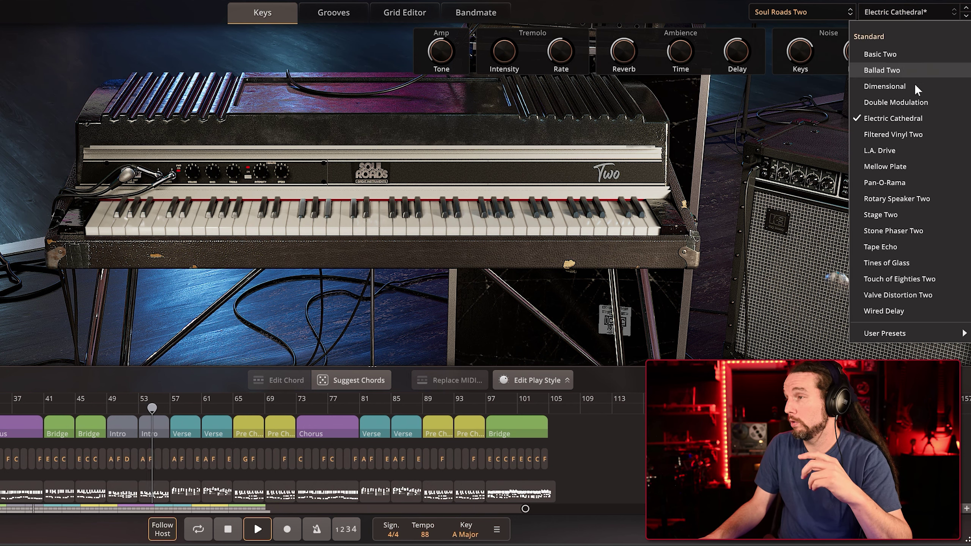
click(910, 132)
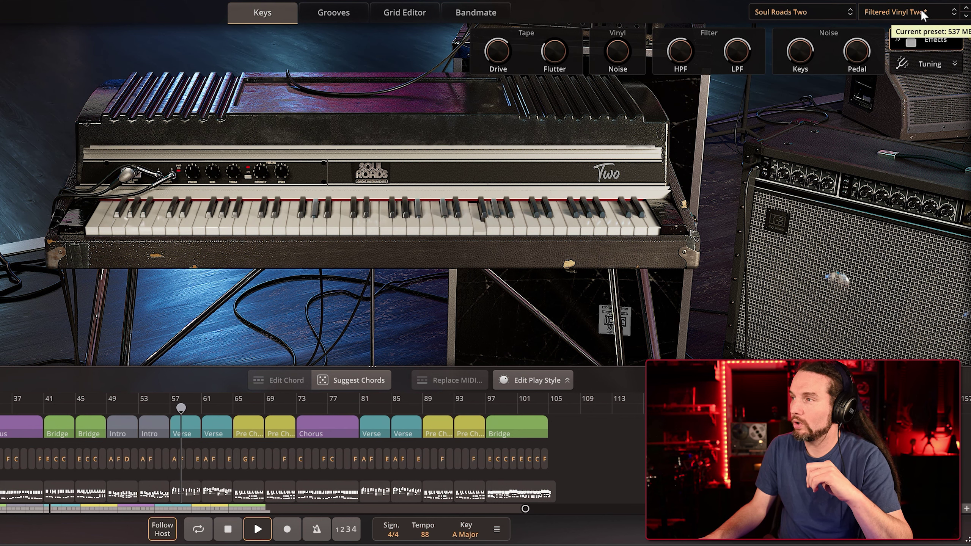
Load the L.A. Drive preset and audition its Amp Gain and Reverb Amount
click(907, 12)
click(902, 148)
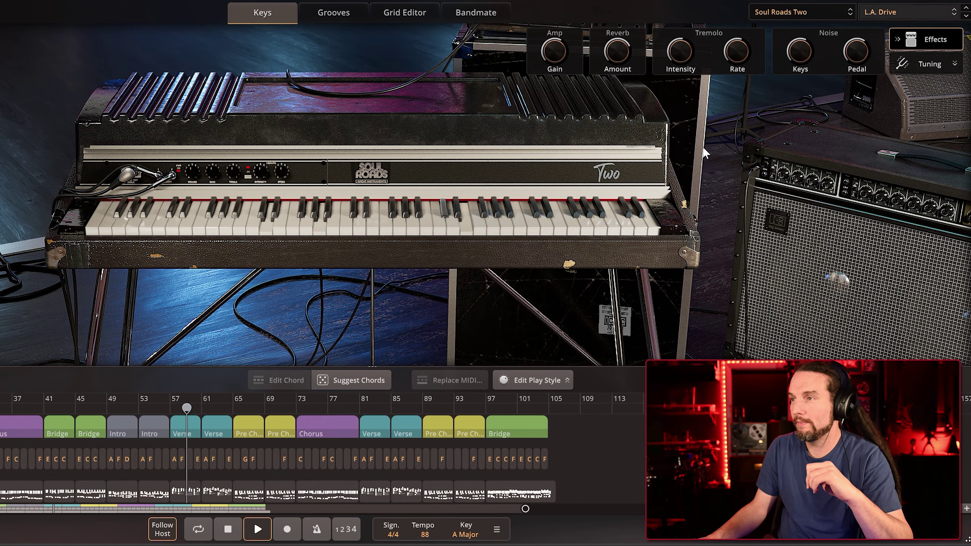
drag(554, 59, 564, 134)
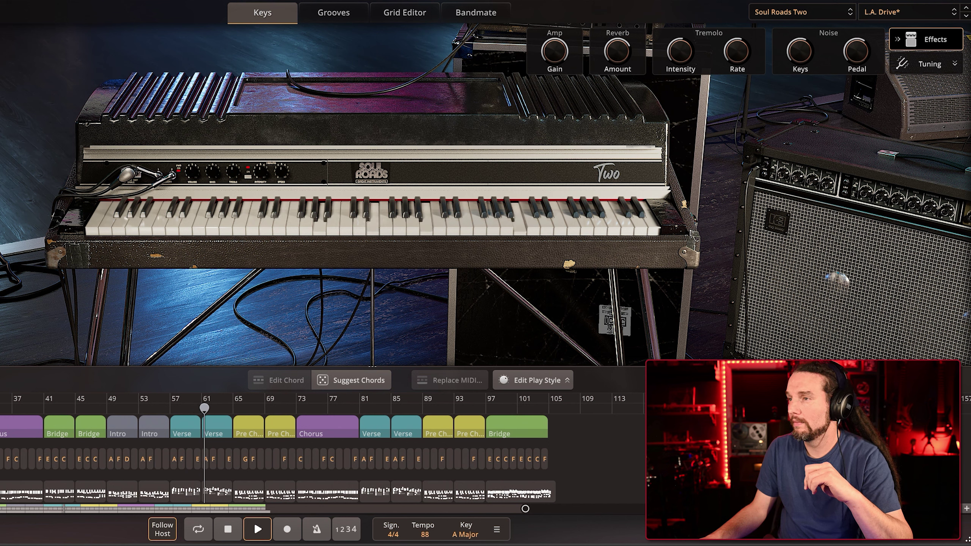
drag(614, 53, 615, 28)
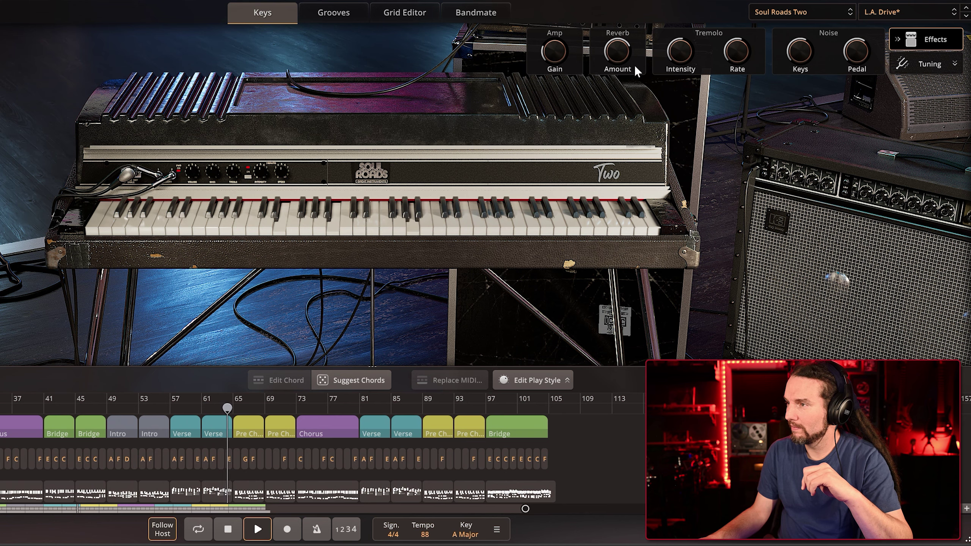
Load the Mellow Plate preset and audition its Amp Gain and Reverb controls
click(885, 13)
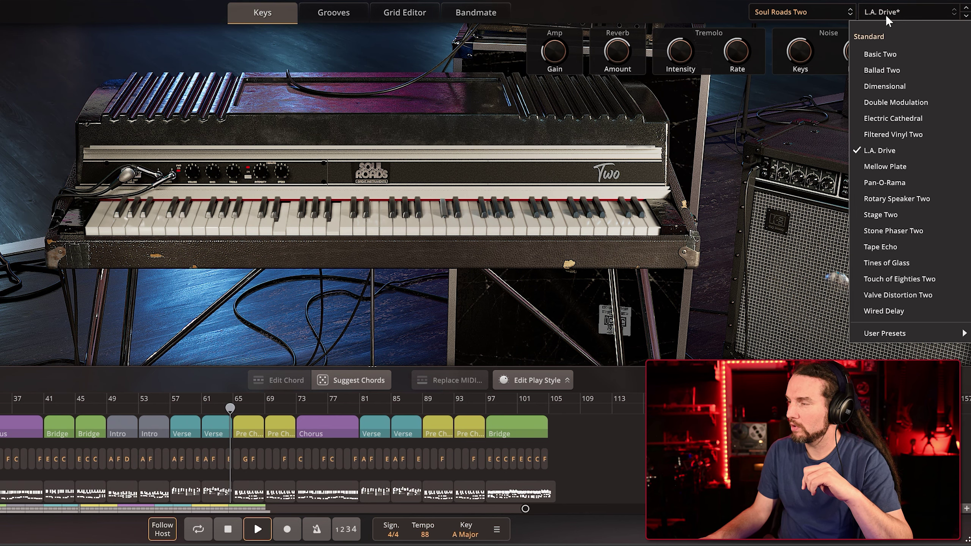
click(912, 164)
drag(560, 61, 556, 26)
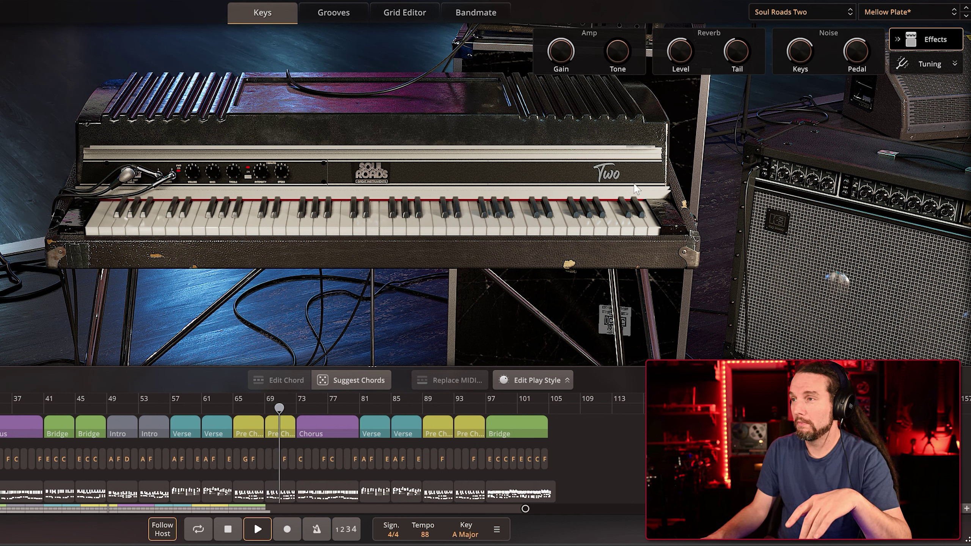
drag(559, 51, 559, 77)
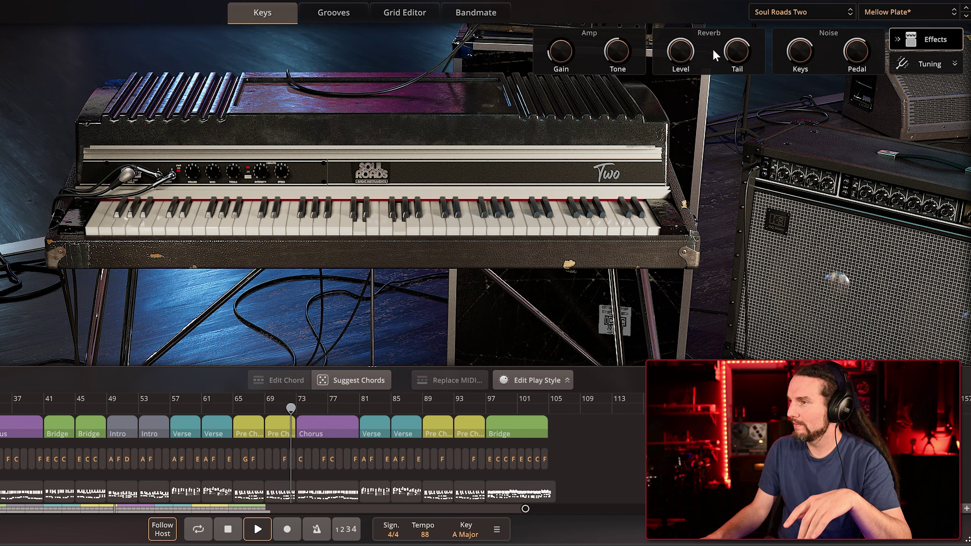
mouse_move(732, 53)
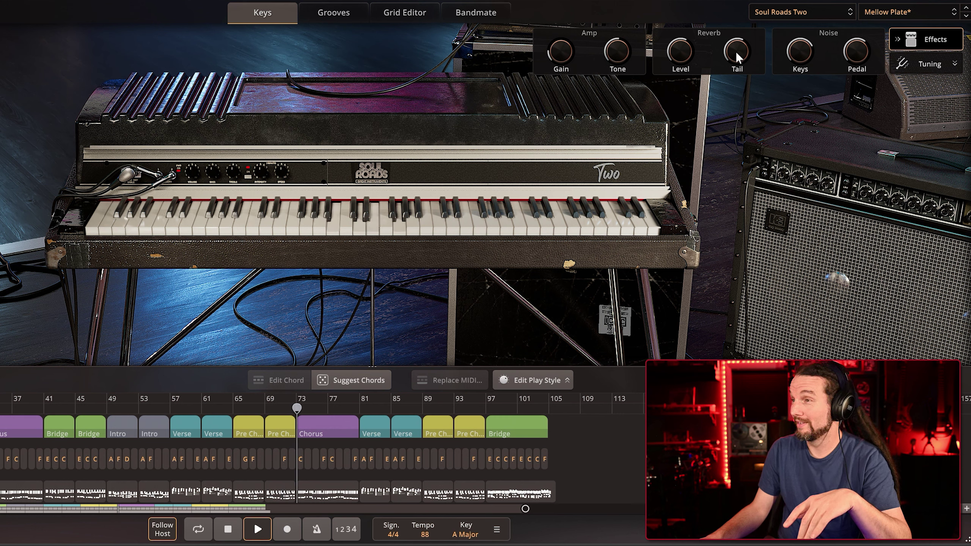
Load the Pan-O-Rama preset and audition its Panner Intensity
click(865, 12)
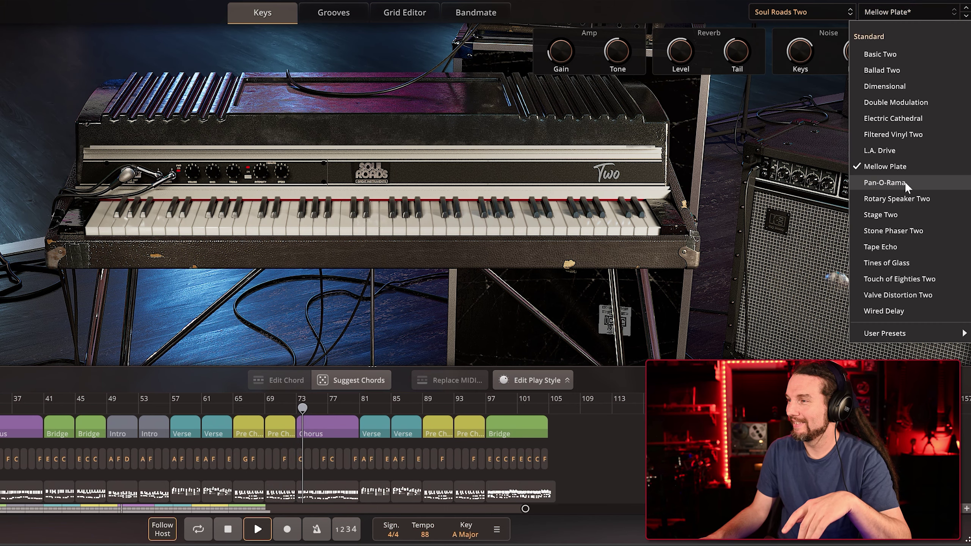
click(874, 182)
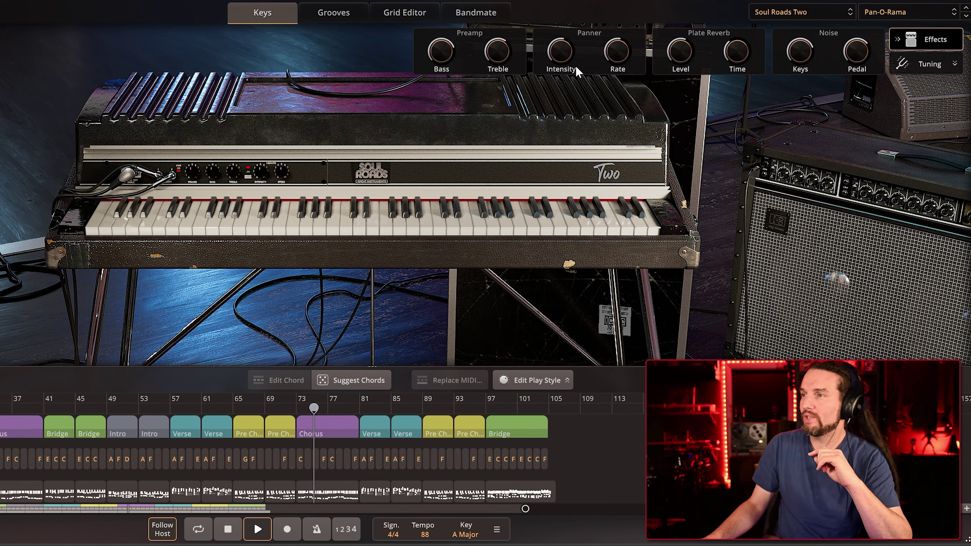
drag(562, 53, 614, 33)
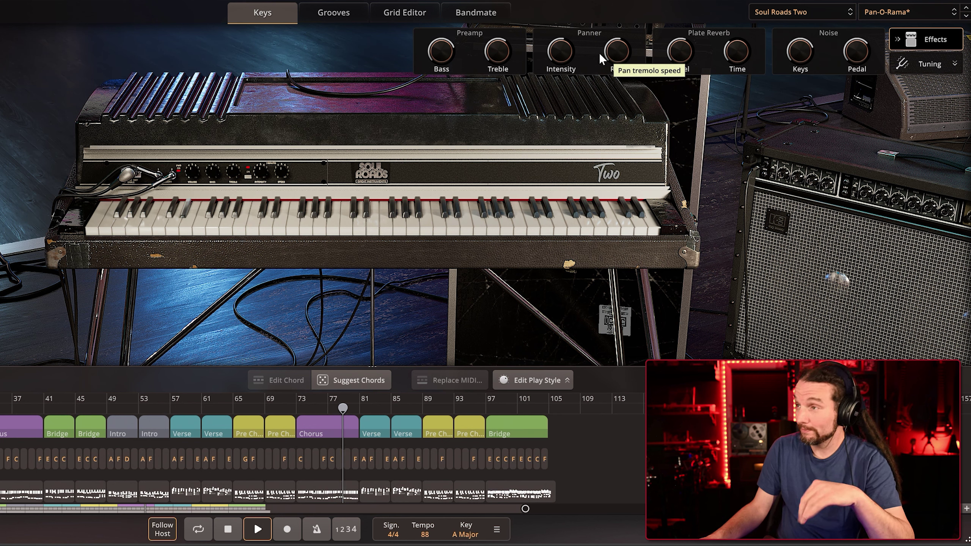
Finish auditioning the Panner Intensity, and load the Rotary Speaker Two preset to audition its Reverb Level and Rotary Speaker Balance
drag(561, 52, 562, 51)
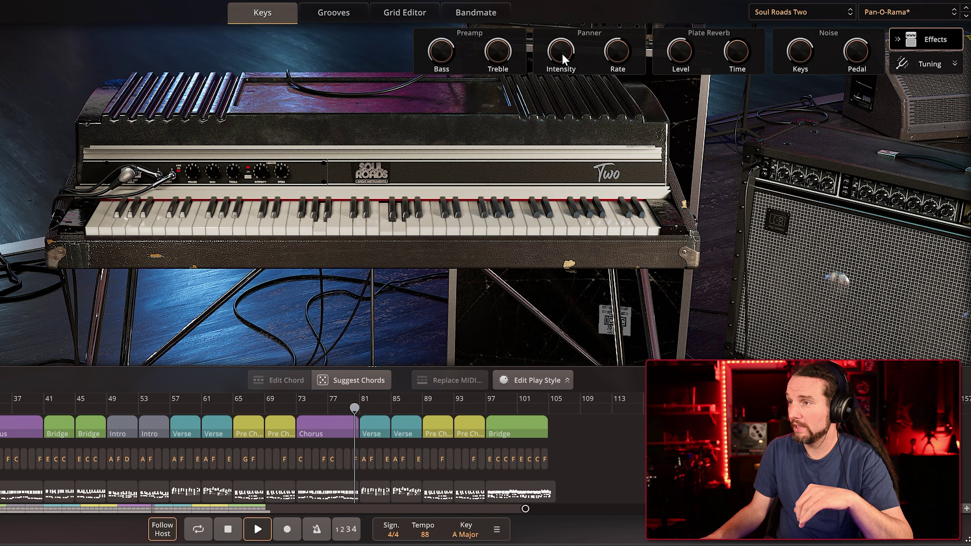
click(885, 12)
click(906, 198)
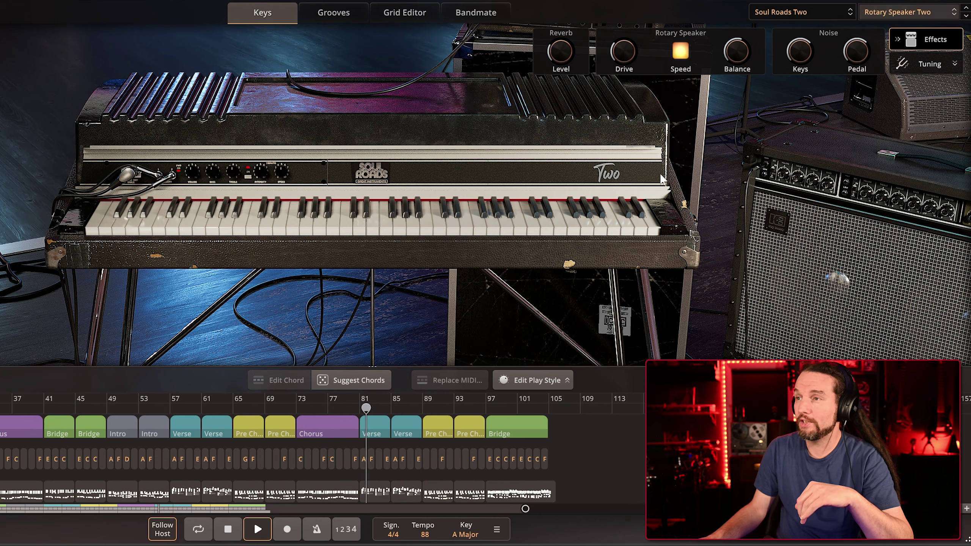
drag(562, 54, 568, 96)
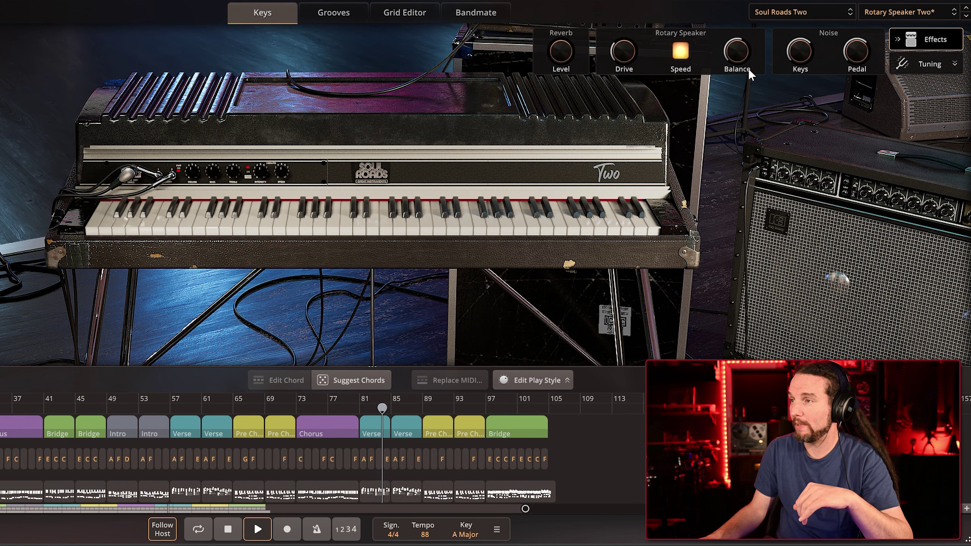
click(738, 52)
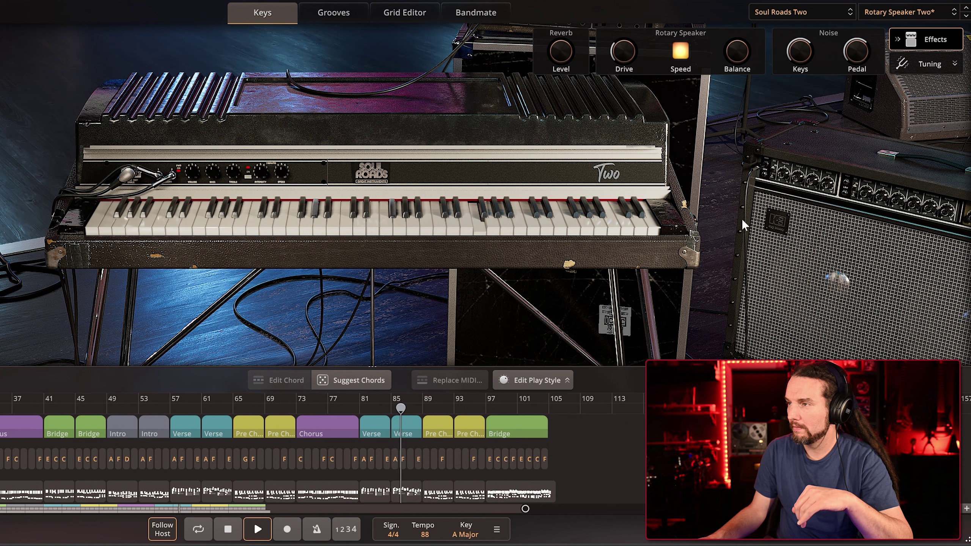
drag(739, 55, 734, 1)
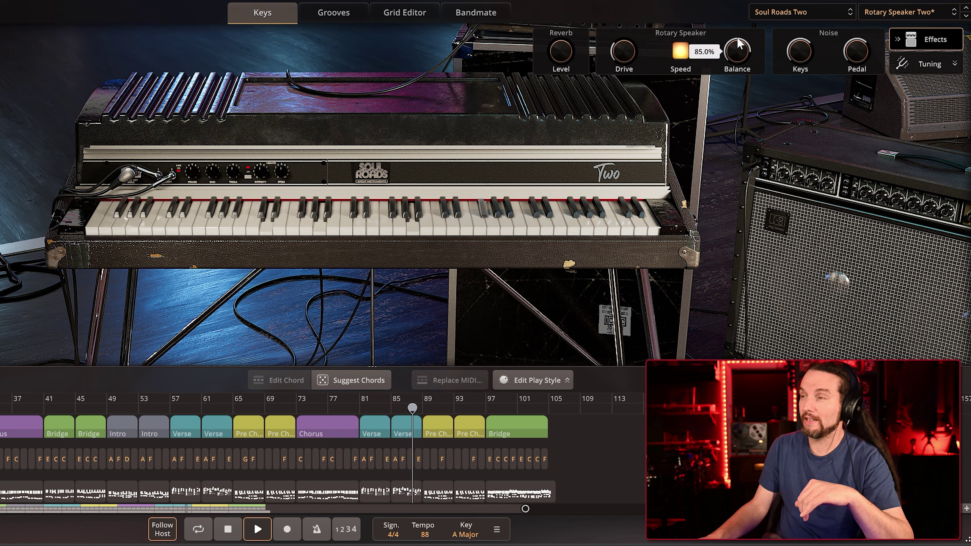
drag(739, 50, 777, 59)
Audition the Rotary Speaker with Speed off and on again, varying its Drive and Balance
click(679, 53)
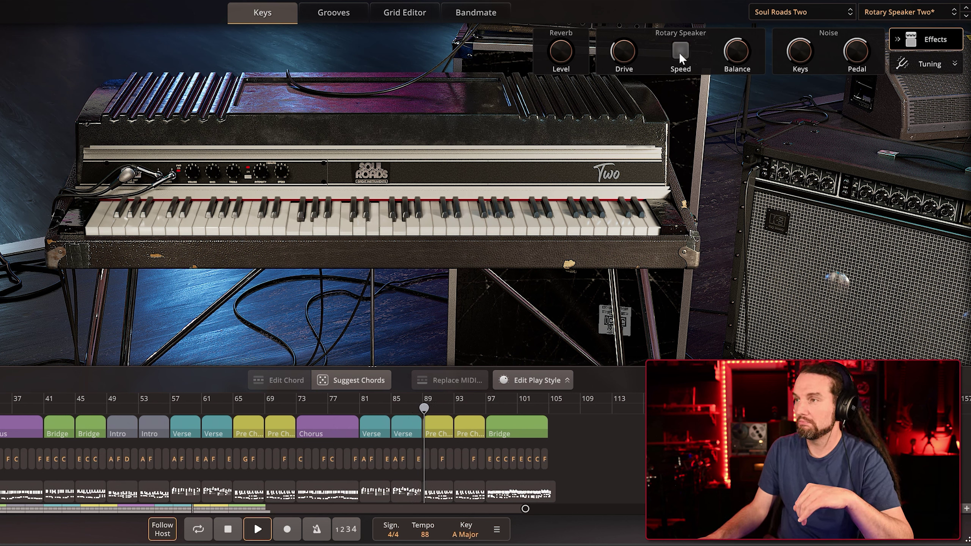
drag(628, 53, 630, 34)
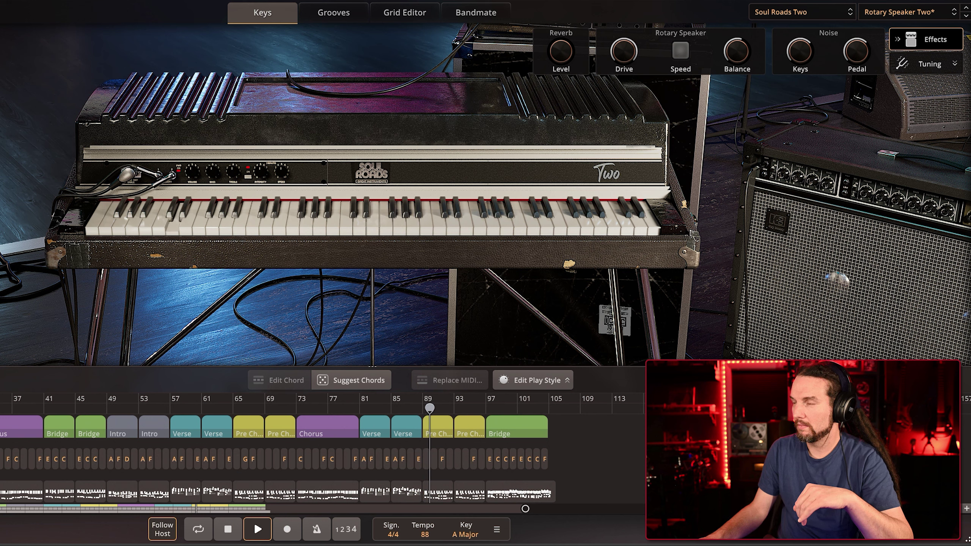
click(684, 53)
drag(736, 49, 739, 149)
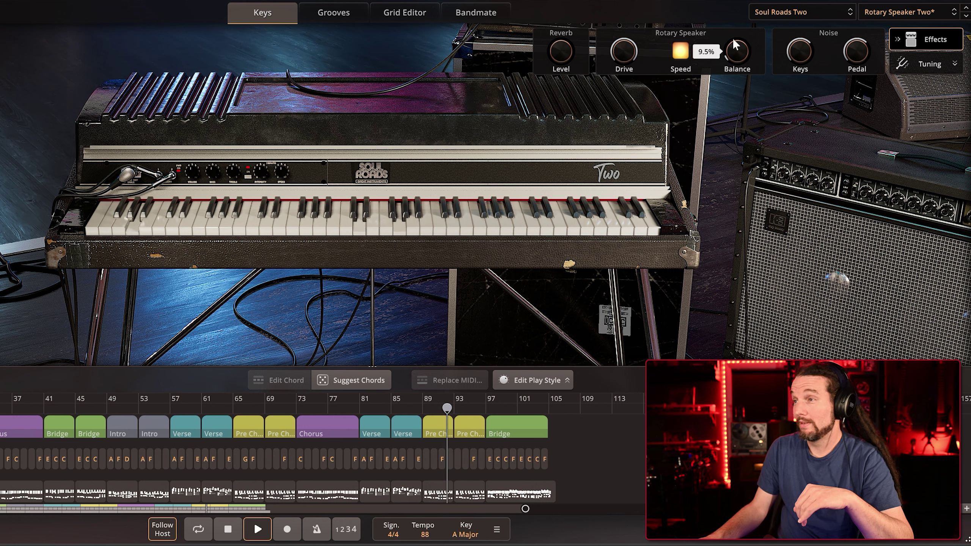
mouse_move(732, 58)
mouse_down()
mouse_move(731, 30)
mouse_move(731, 55)
mouse_up()
Load the Stage Two preset and audition its Preamp Bass and Amp Midrange during playback
click(902, 13)
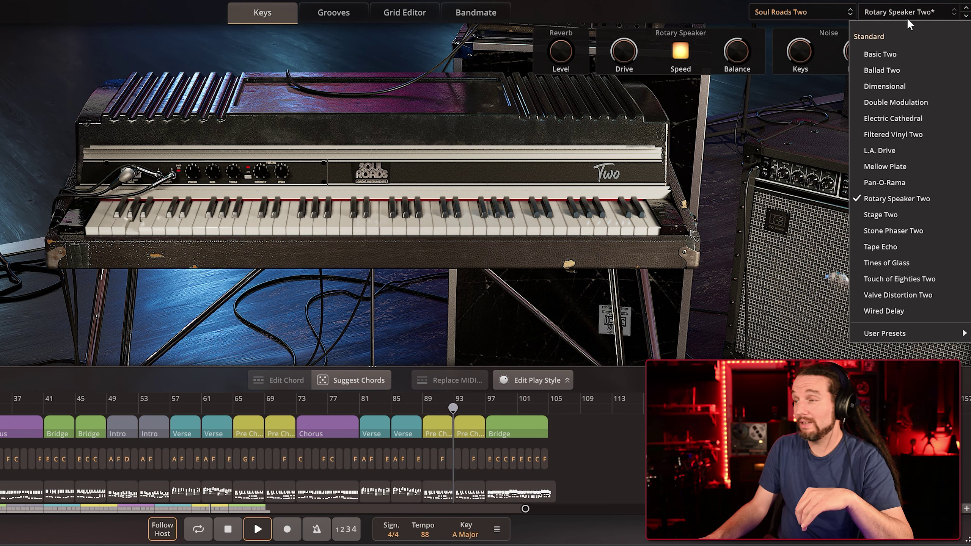
click(896, 219)
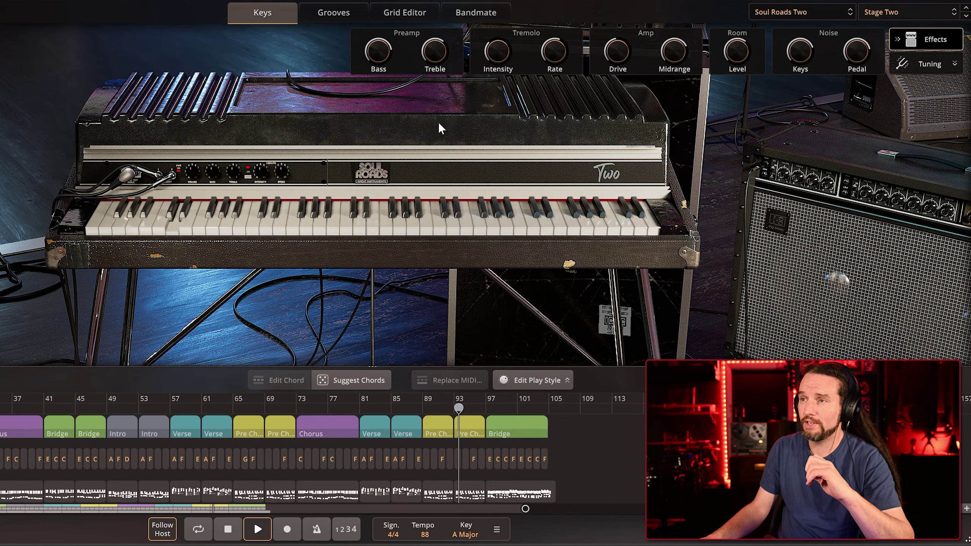
drag(382, 59, 384, 83)
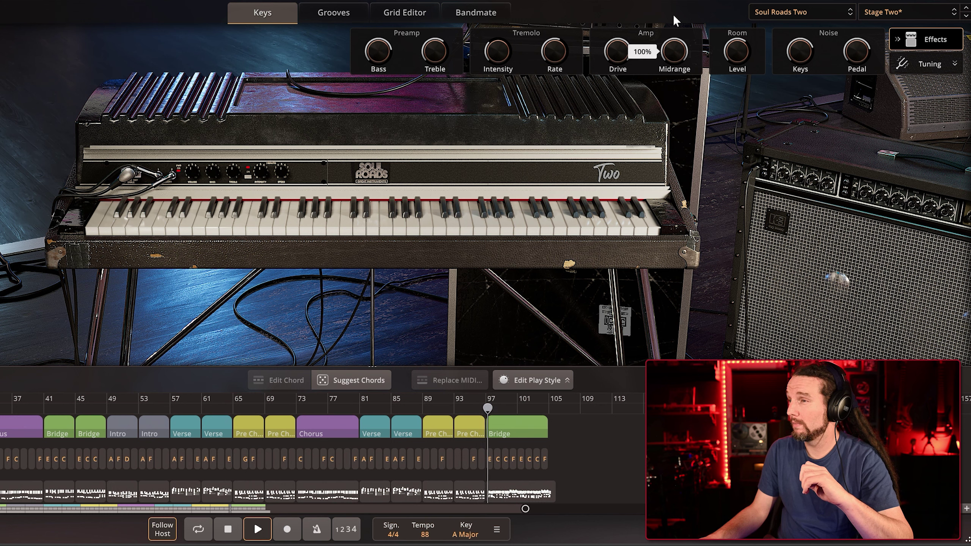
drag(676, 50, 676, 75)
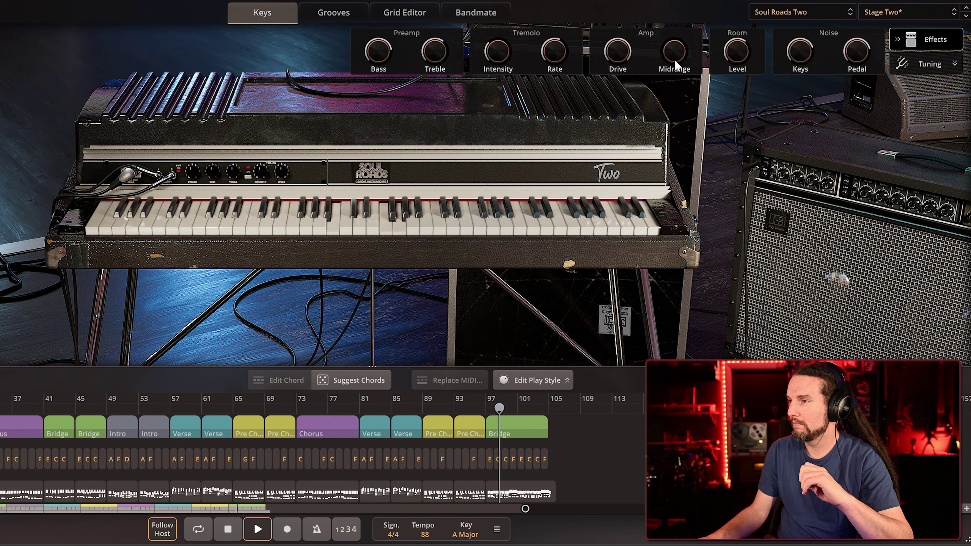
mouse_move(735, 71)
Load the Stone Phaser Two preset, audition its Preamp Bass, and turn on the Phaser Color
click(894, 15)
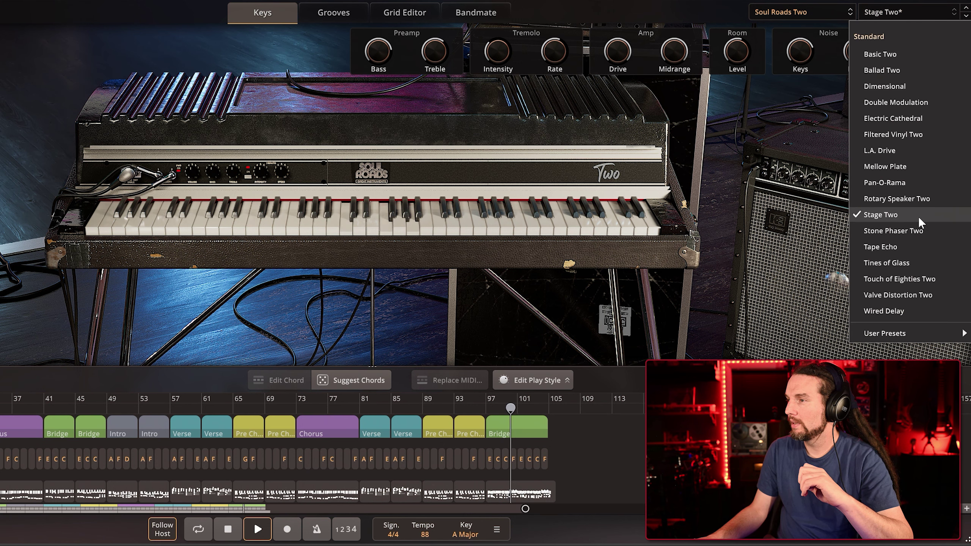
click(919, 232)
drag(393, 49, 400, 107)
mouse_move(443, 48)
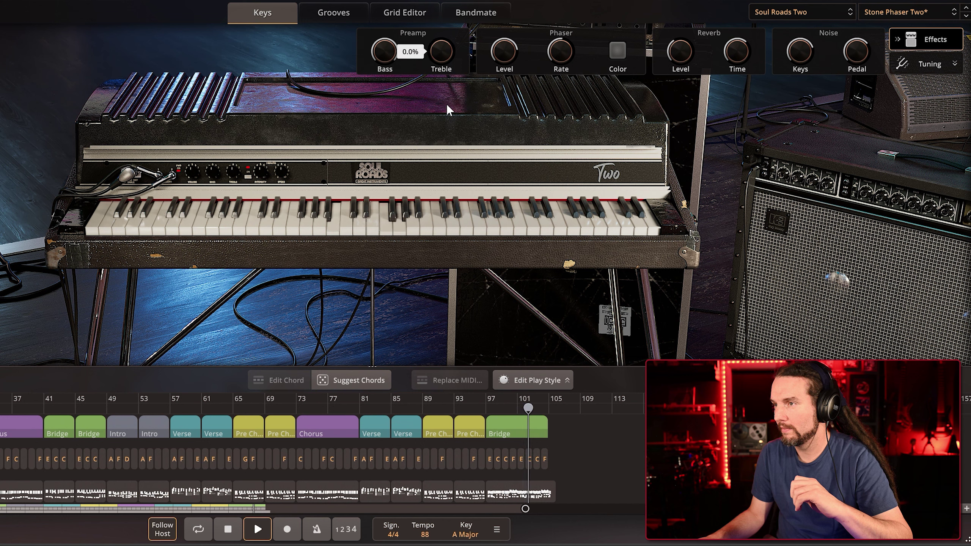
click(619, 51)
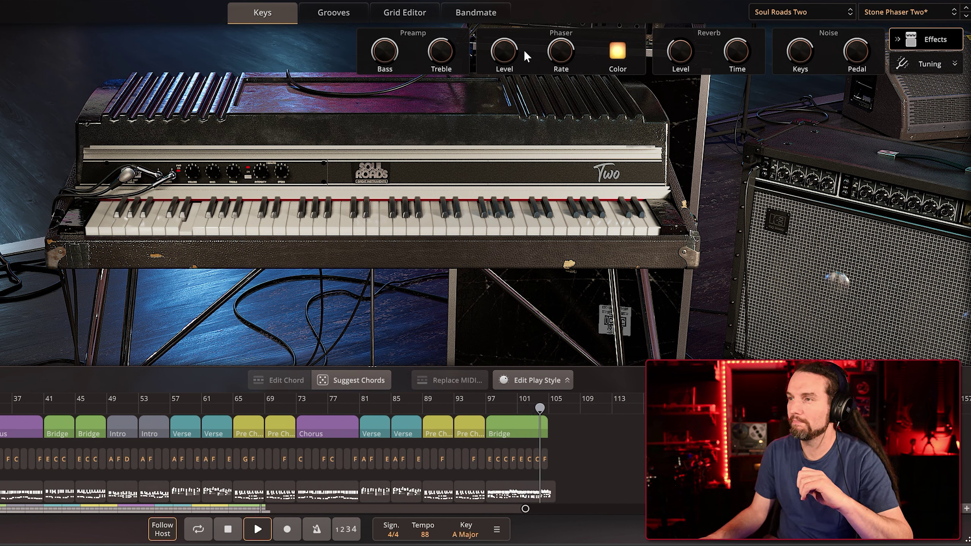
mouse_move(501, 52)
mouse_move(677, 48)
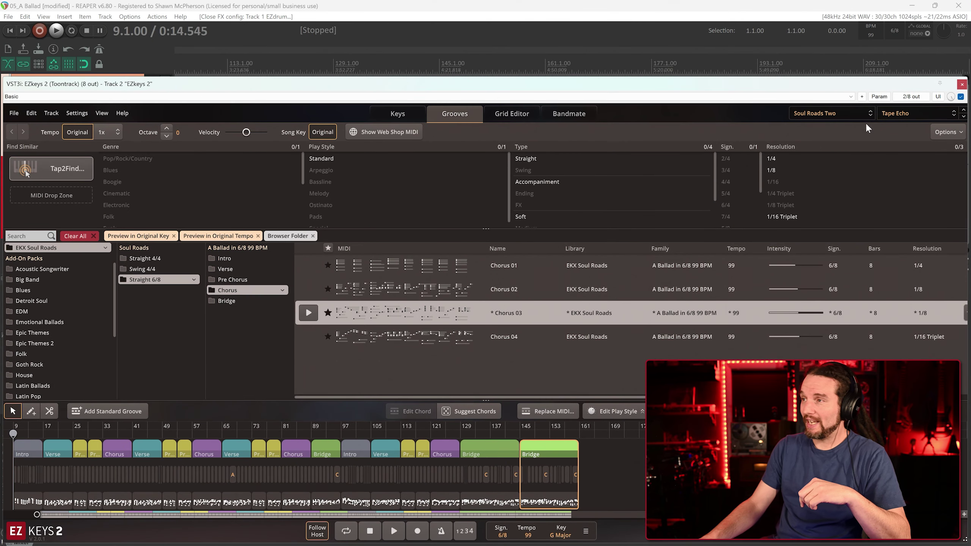
Switch from the EZkeys 2 track to EZdrummer 3 and inspect its drum preset and the grooves used in the ballad
click(962, 85)
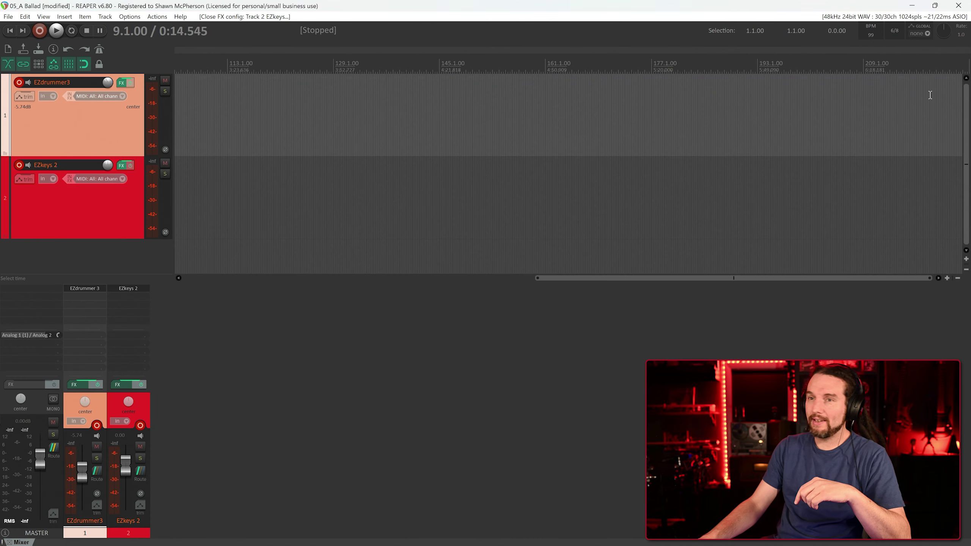
click(93, 293)
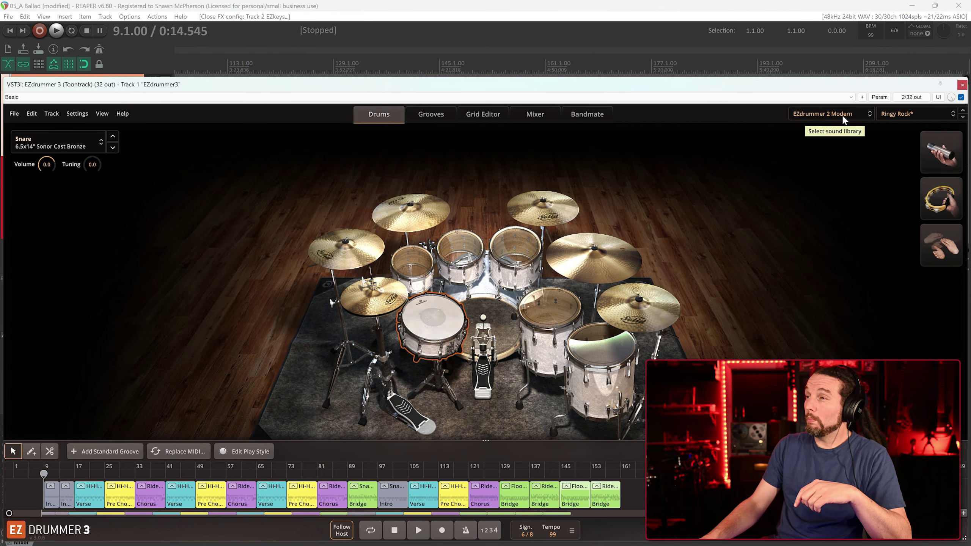
click(897, 117)
click(813, 101)
click(431, 114)
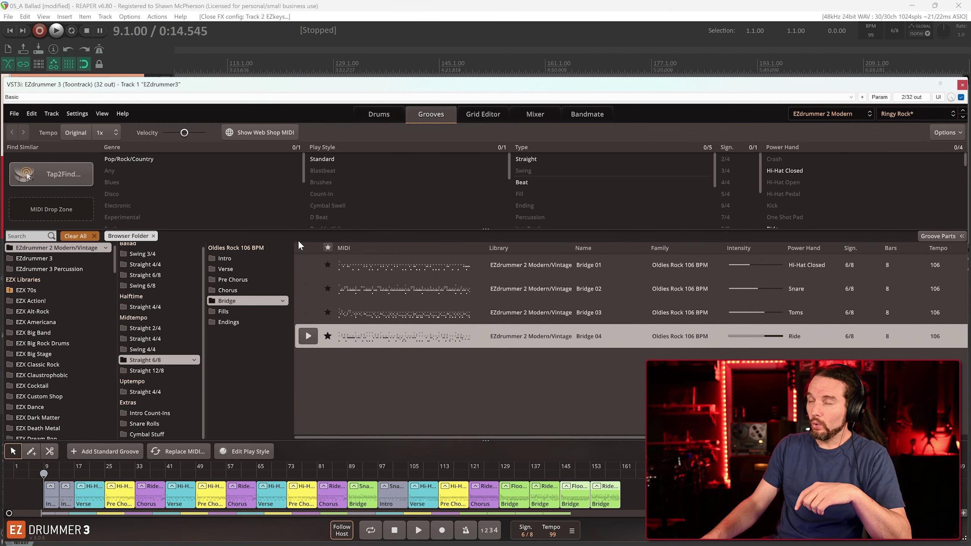
click(962, 85)
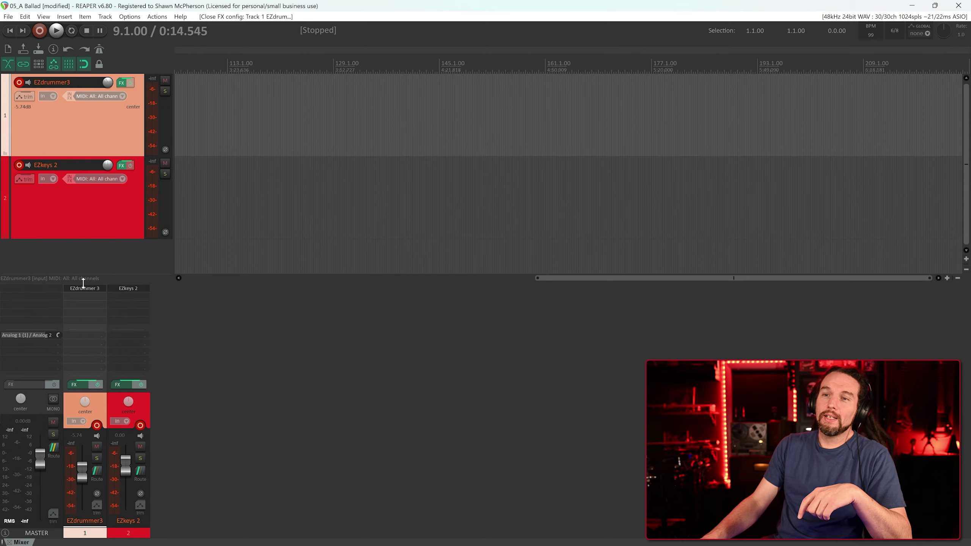
Reopen EZkeys 2 from its track and show the Soul Roads Two instrument with the Tape Echo preset's effect controls
click(125, 291)
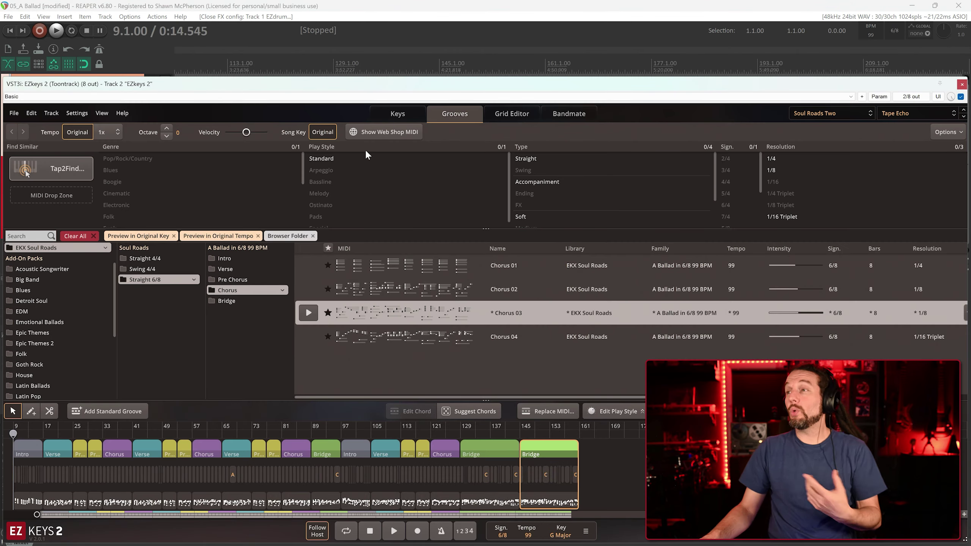
click(405, 115)
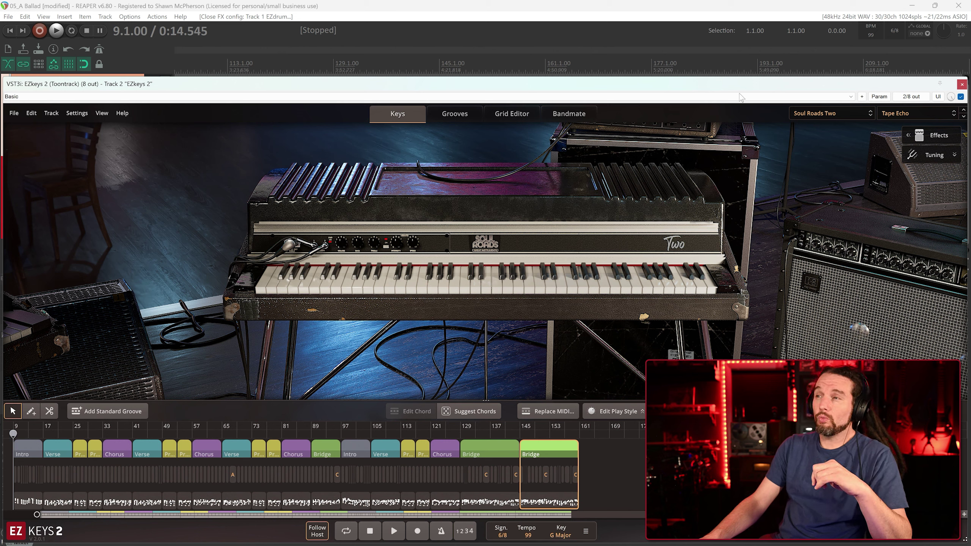
click(955, 136)
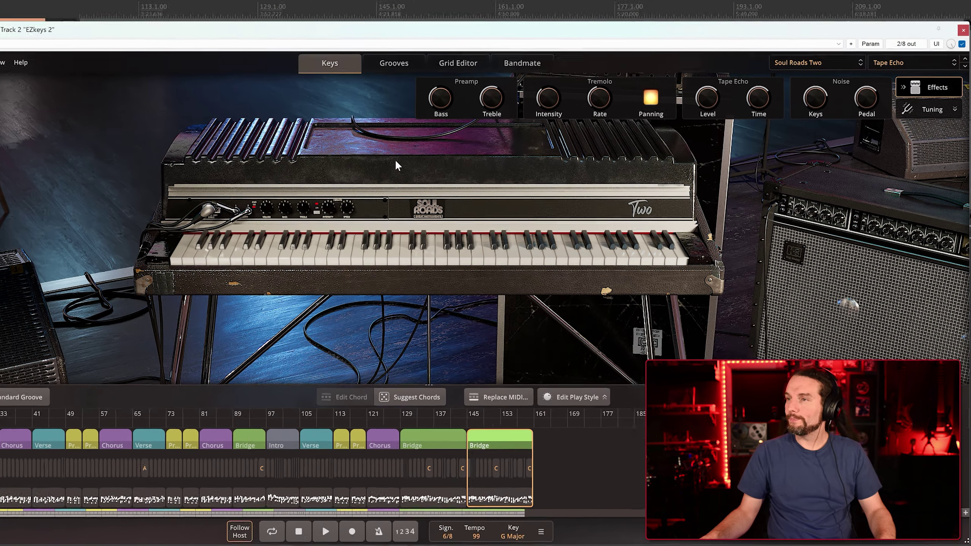
Start playback and audition the Tape Echo preset's Preamp Bass and Tremolo Intensity, comparing Panning on and off
key(space)
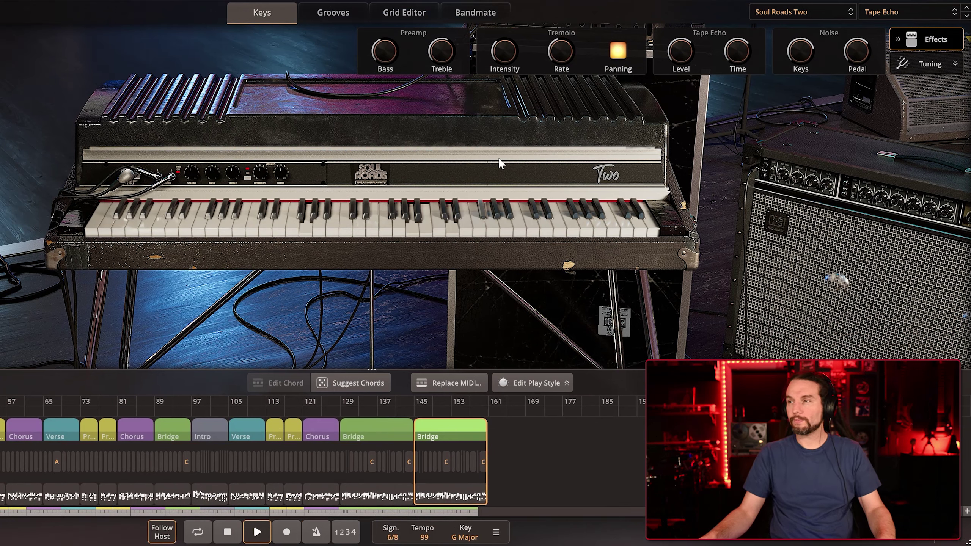
drag(385, 52, 365, 93)
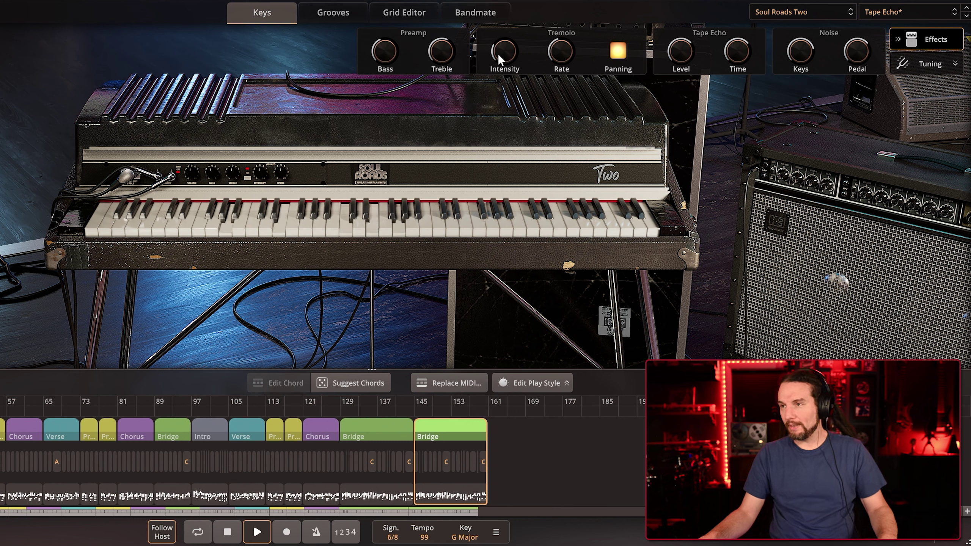
click(618, 51)
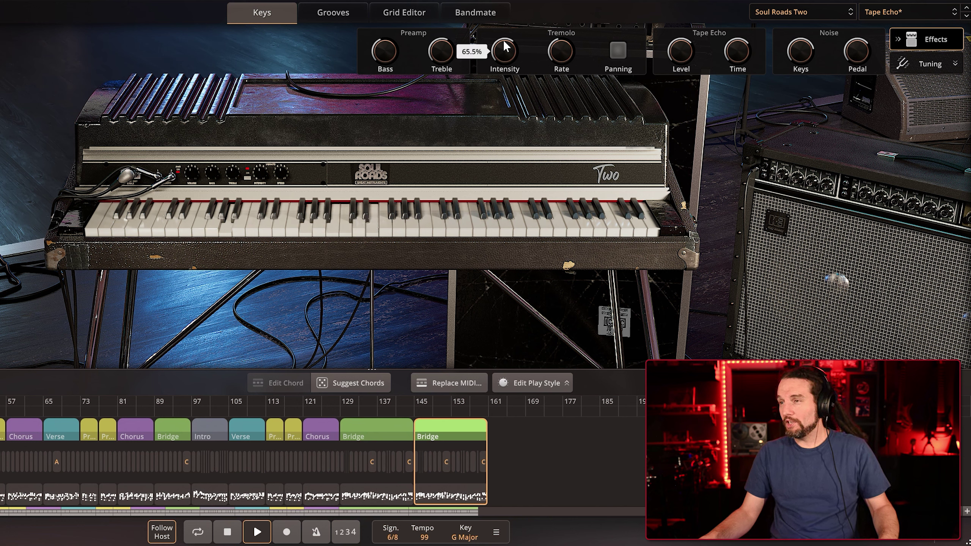
click(618, 51)
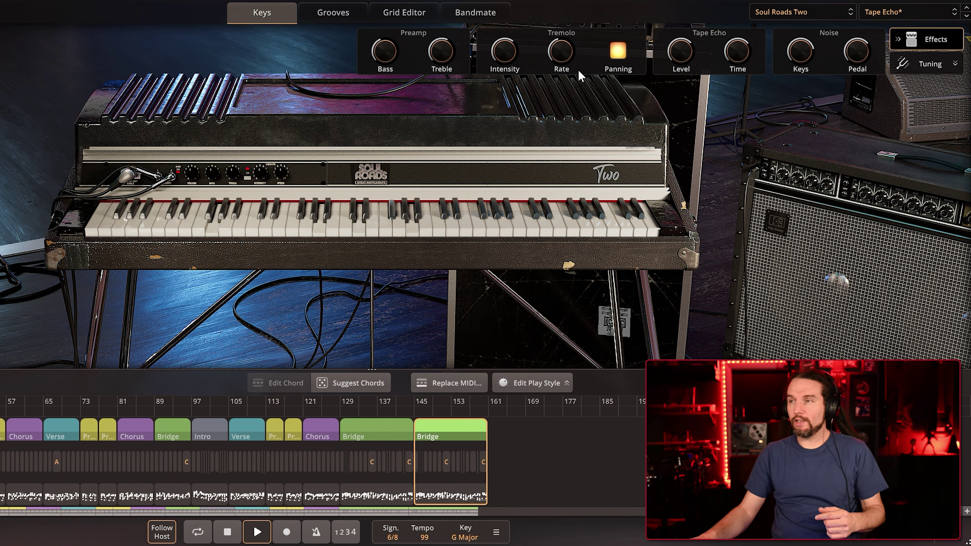
click(626, 54)
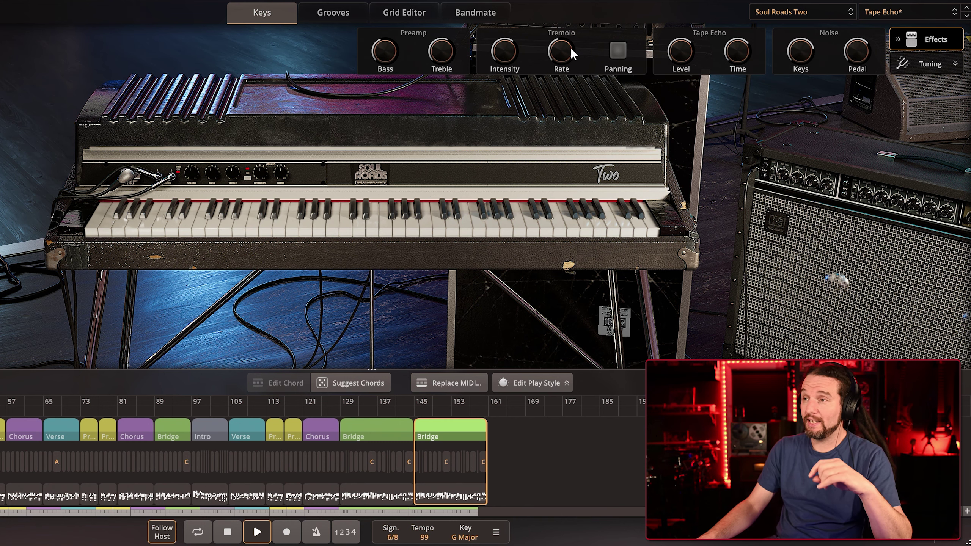
click(618, 52)
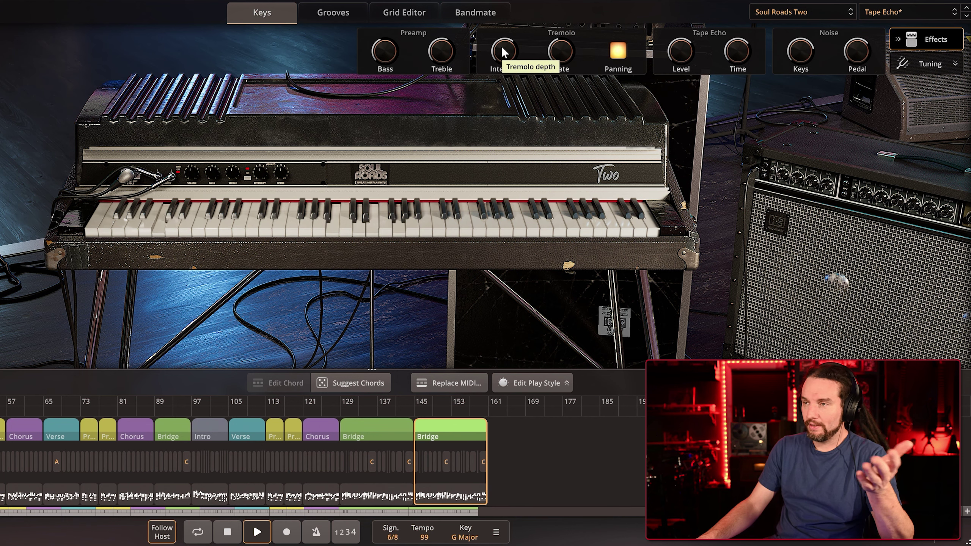
drag(507, 54, 508, 44)
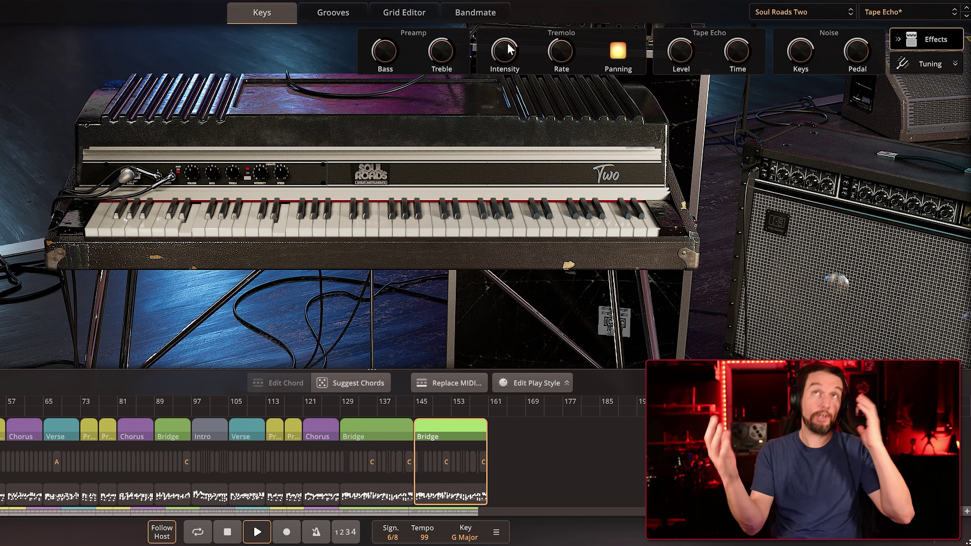
mouse_move(509, 50)
mouse_down()
mouse_move(495, 60)
mouse_move(500, 43)
mouse_up()
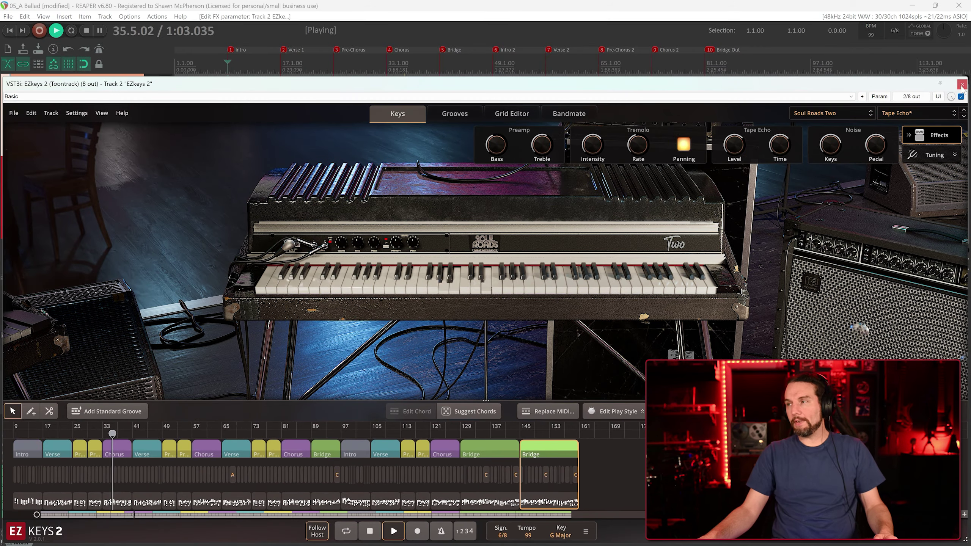
Try narrowing the EZkeys 2 track's stereo width in its routing settings, and return it to 100%
click(963, 74)
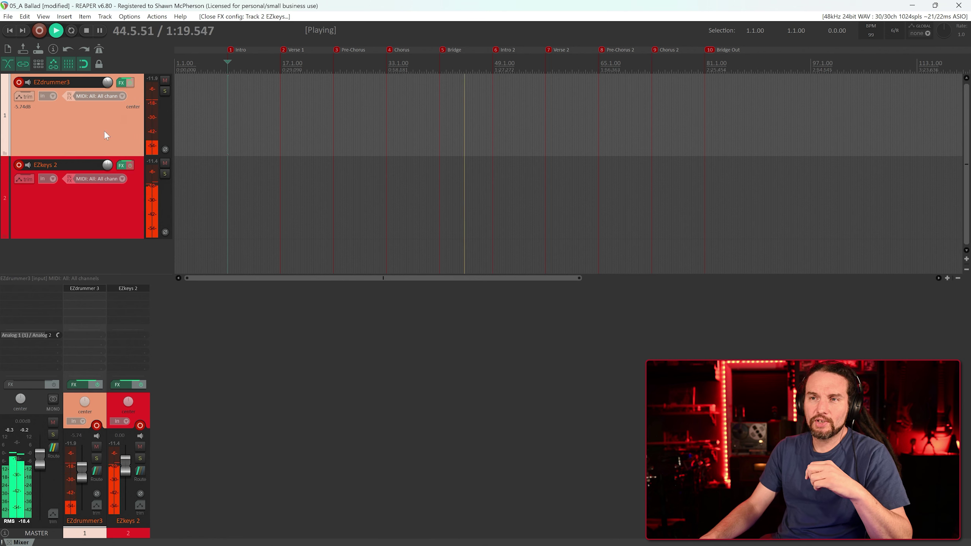
right_click(106, 165)
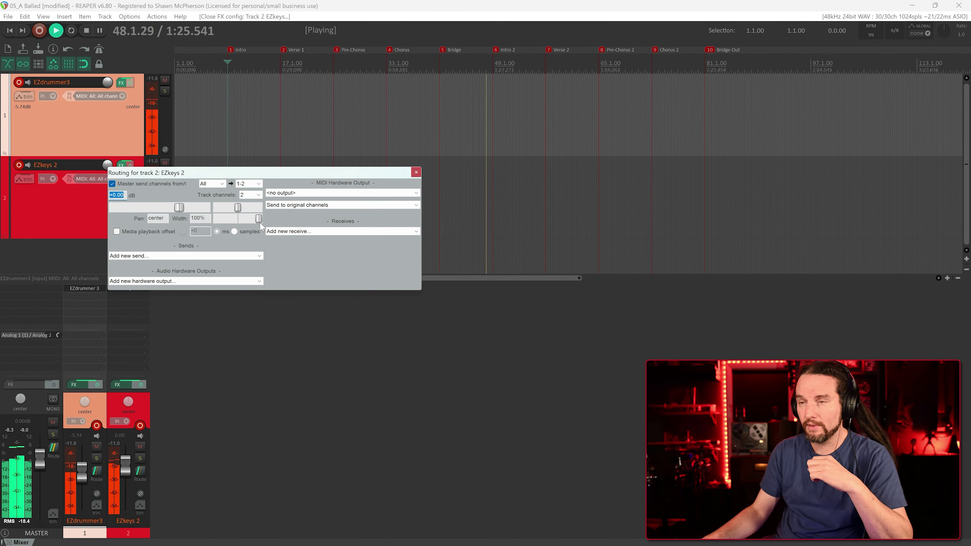
drag(260, 223, 253, 226)
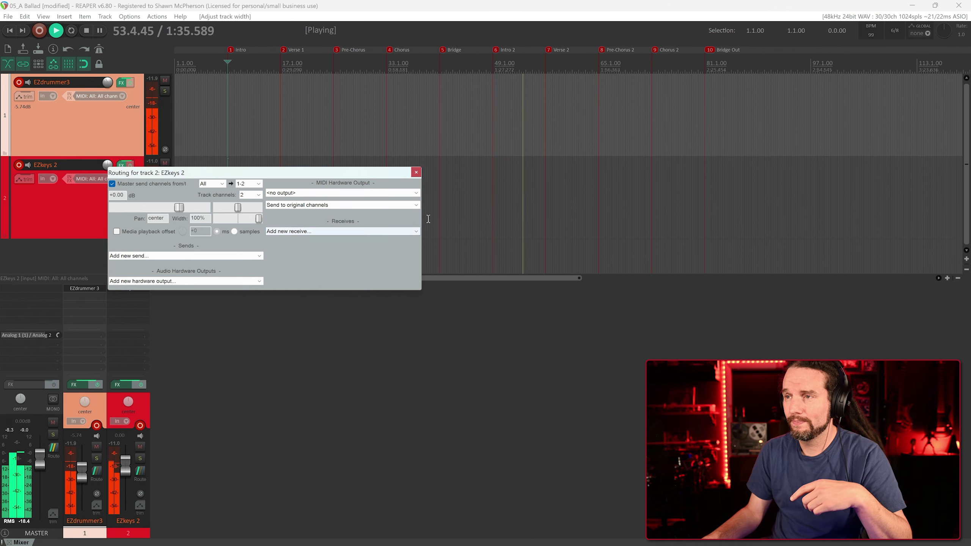
click(363, 343)
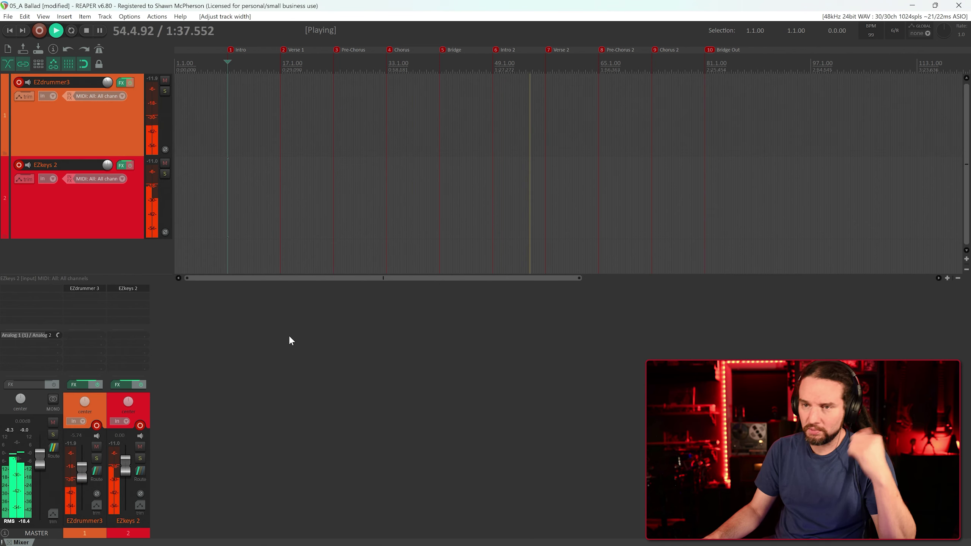
Reopen EZkeys 2 from its mixer insert and audition the Tape Echo preset's echo Level and Time during playback
click(128, 288)
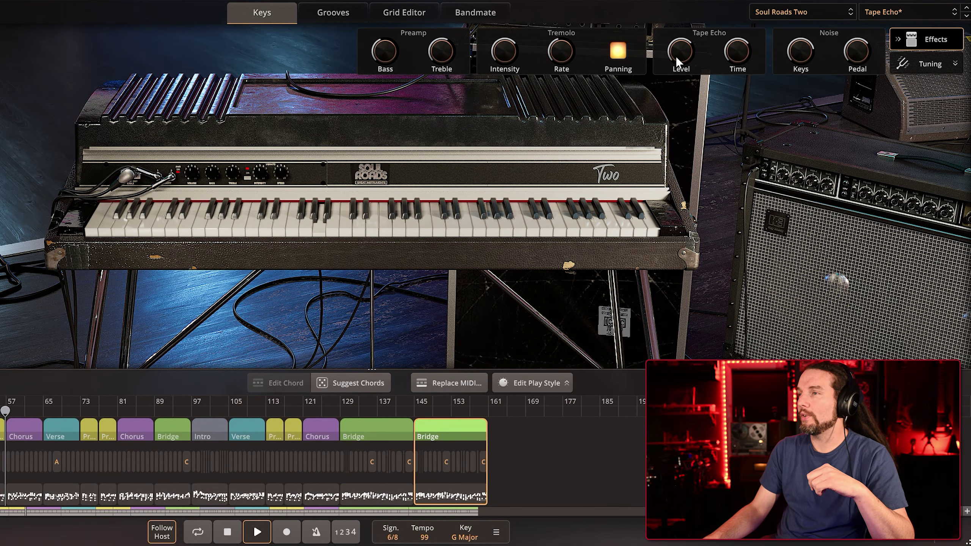
drag(683, 52, 741, 52)
drag(681, 50, 680, 53)
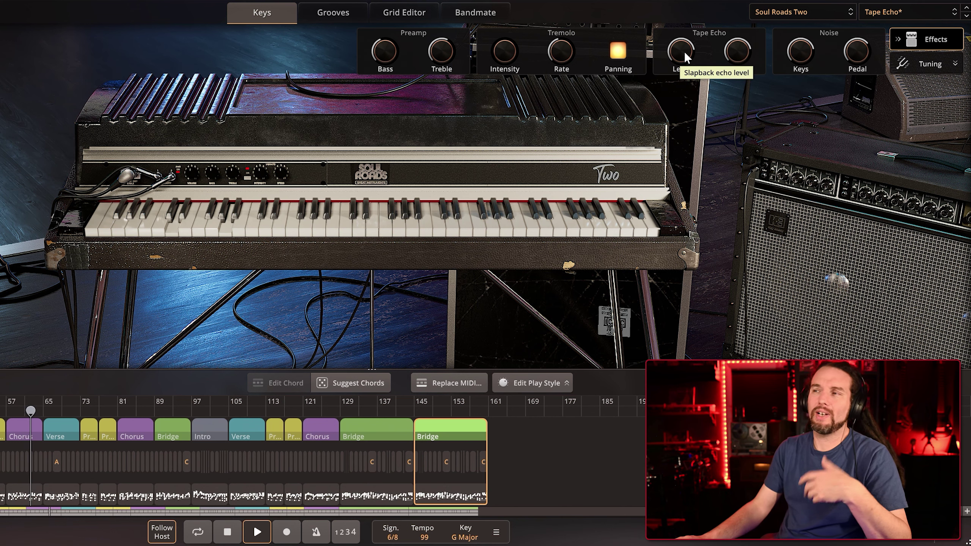
Load the Tines of Glass preset and audition its EQ Bass, Body and Glass controls during playback
click(887, 15)
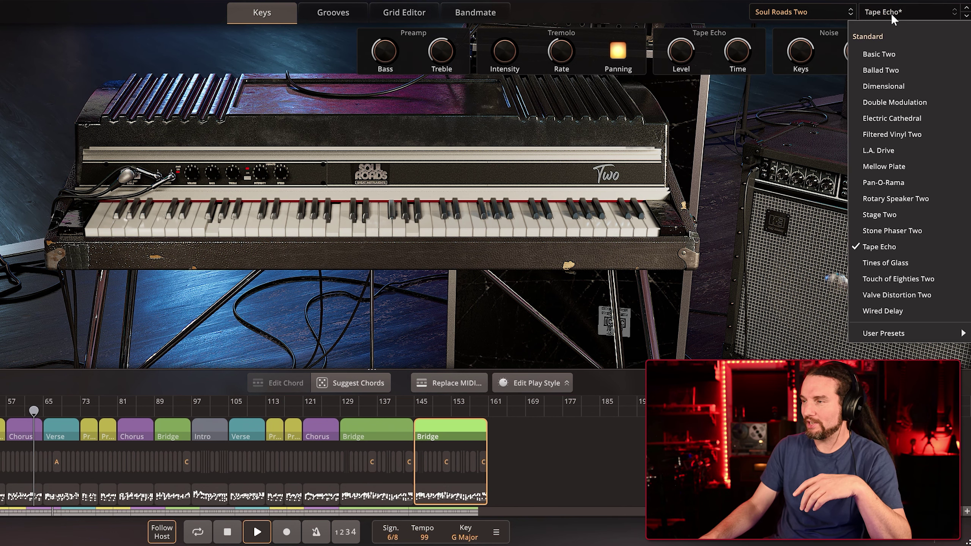
click(902, 262)
mouse_move(393, 66)
mouse_down()
mouse_move(384, 22)
mouse_move(386, 75)
mouse_move(385, 40)
mouse_move(389, 50)
mouse_up()
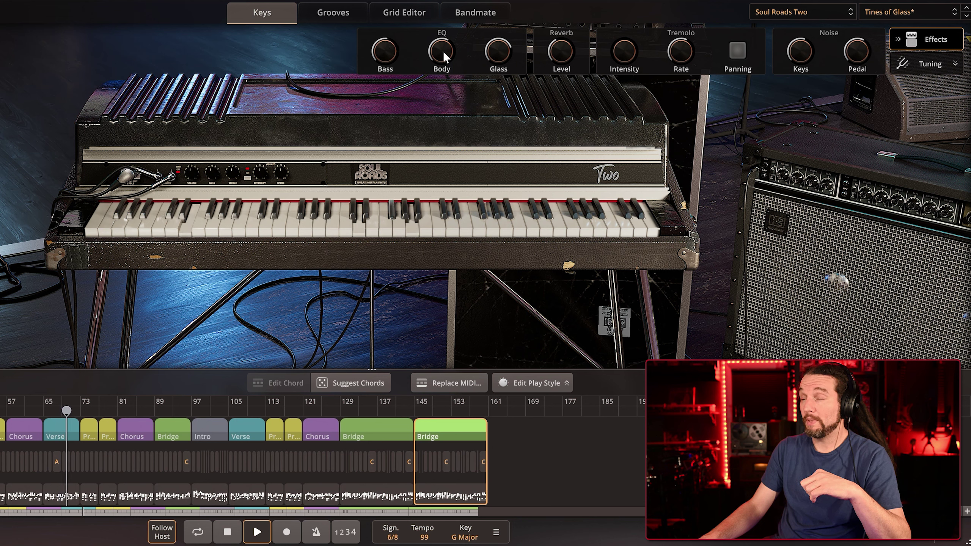
mouse_move(441, 41)
mouse_down()
mouse_move(437, 56)
mouse_move(436, 19)
mouse_move(439, 85)
mouse_move(442, 53)
mouse_up()
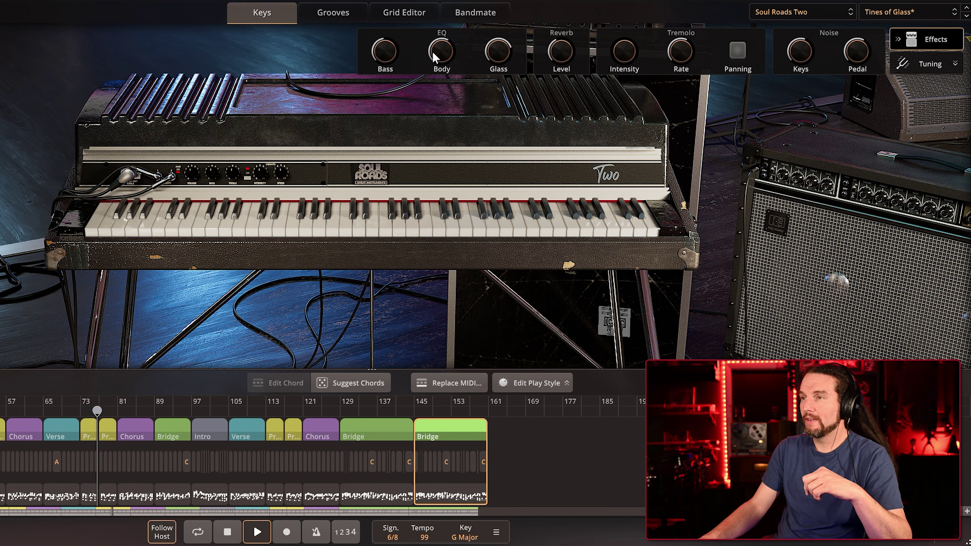
mouse_move(438, 54)
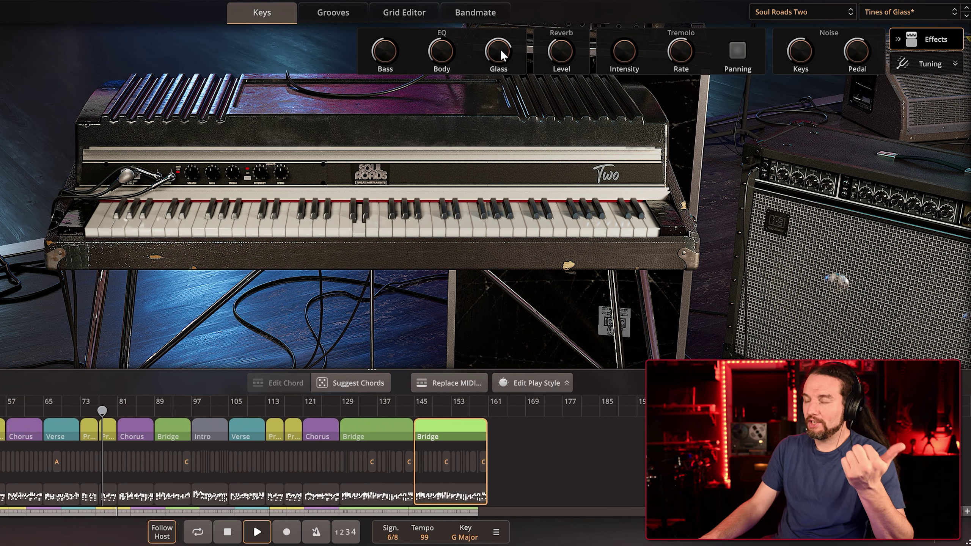
mouse_move(501, 50)
drag(500, 33, 500, 60)
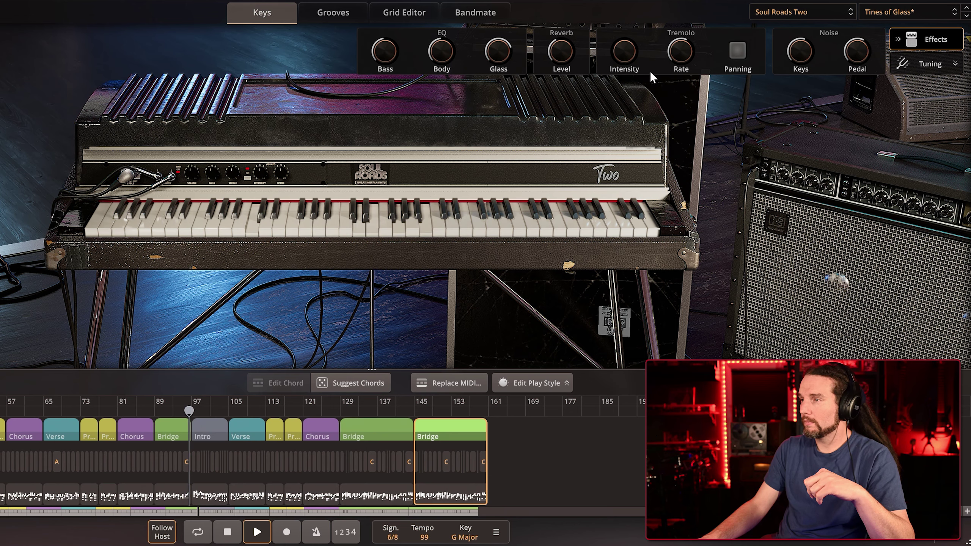
Load the Touch of Eighties Two preset and audition its Preamp Bass, Treble at 100%, and Chorus, resetting both preamp controls
click(899, 10)
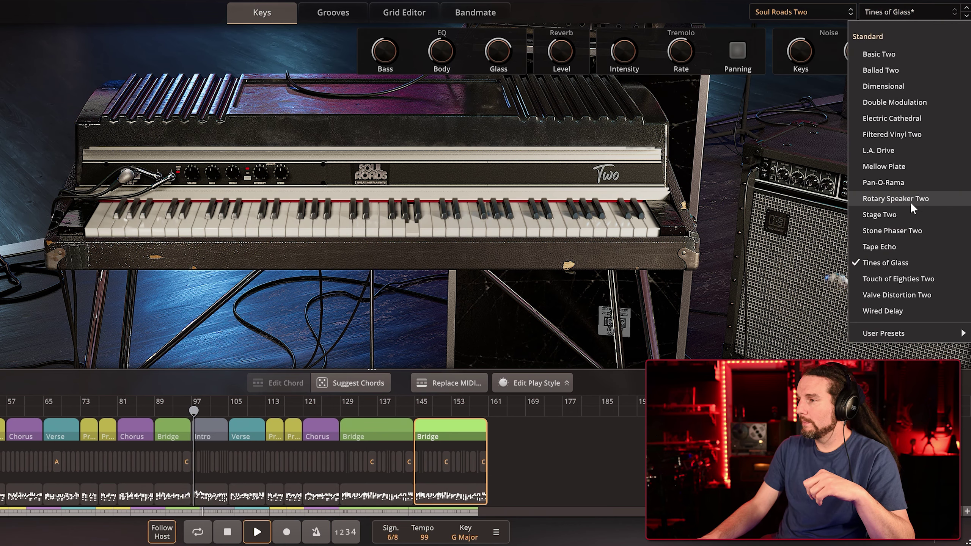
click(907, 283)
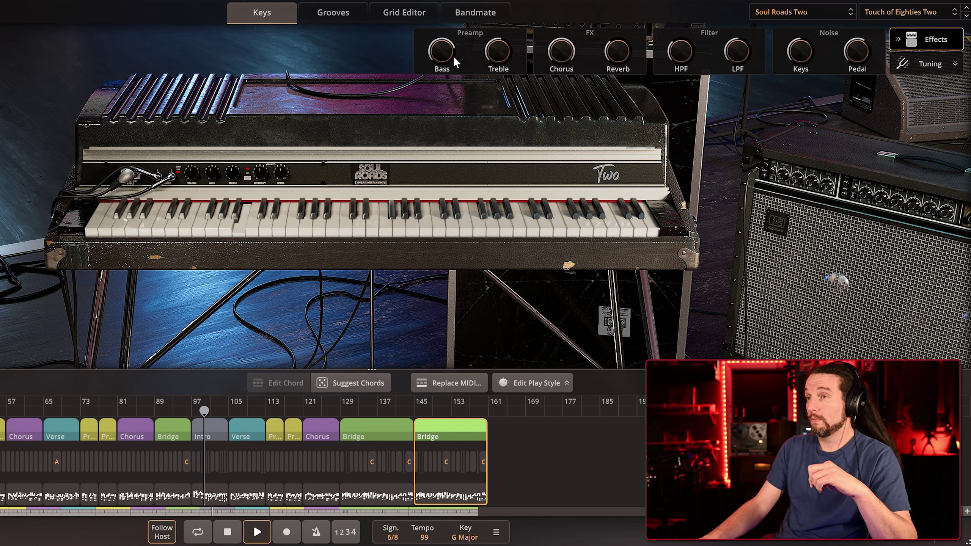
drag(443, 53, 456, 117)
double_click(441, 56)
drag(496, 53, 495, 21)
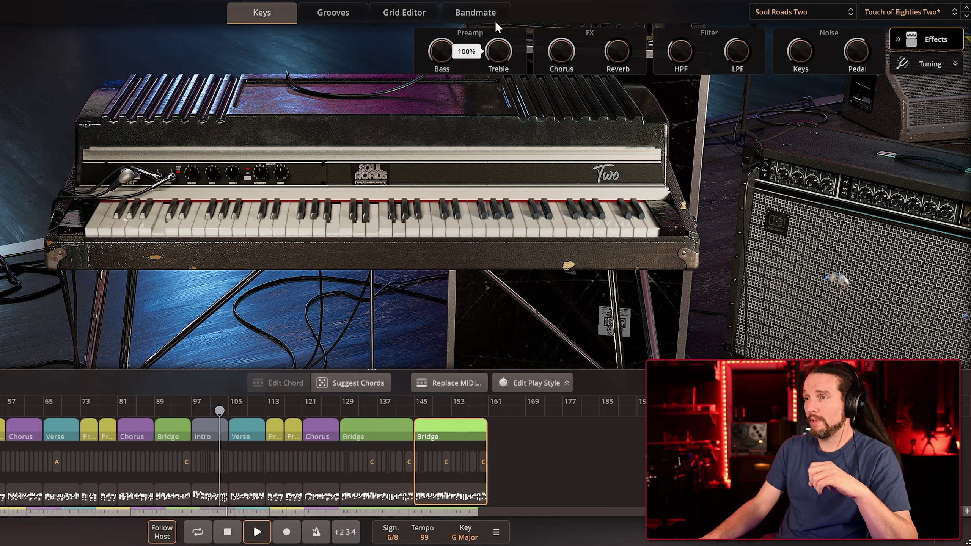
double_click(503, 51)
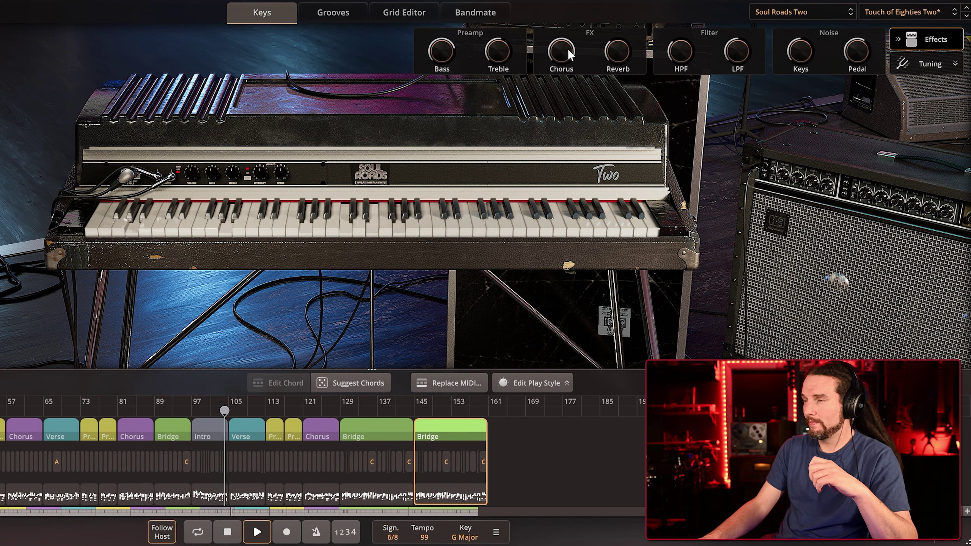
drag(563, 54, 574, 134)
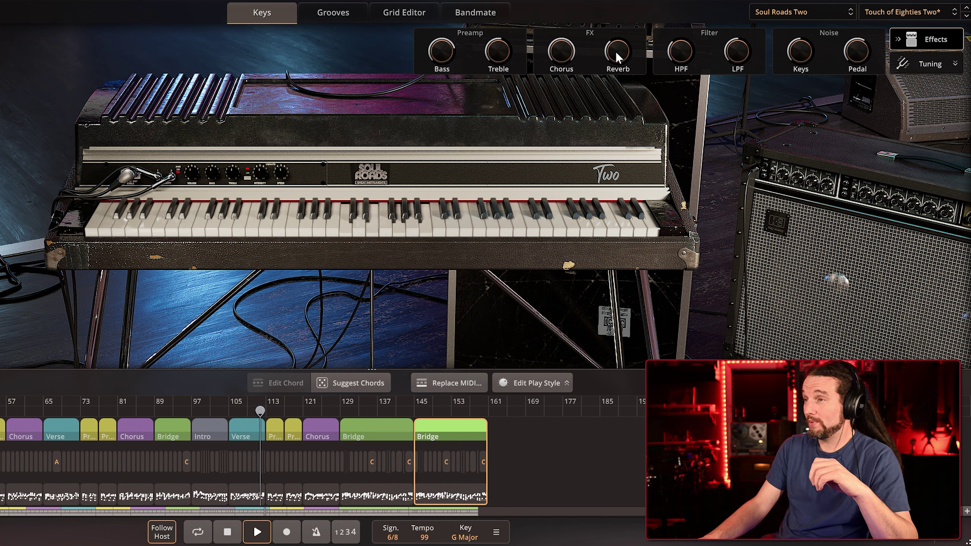
Load the Valve Distortion Two preset and audition its Distortion Drive, EQ Bass and Treble, and Tremolo Intensity
click(907, 12)
click(907, 296)
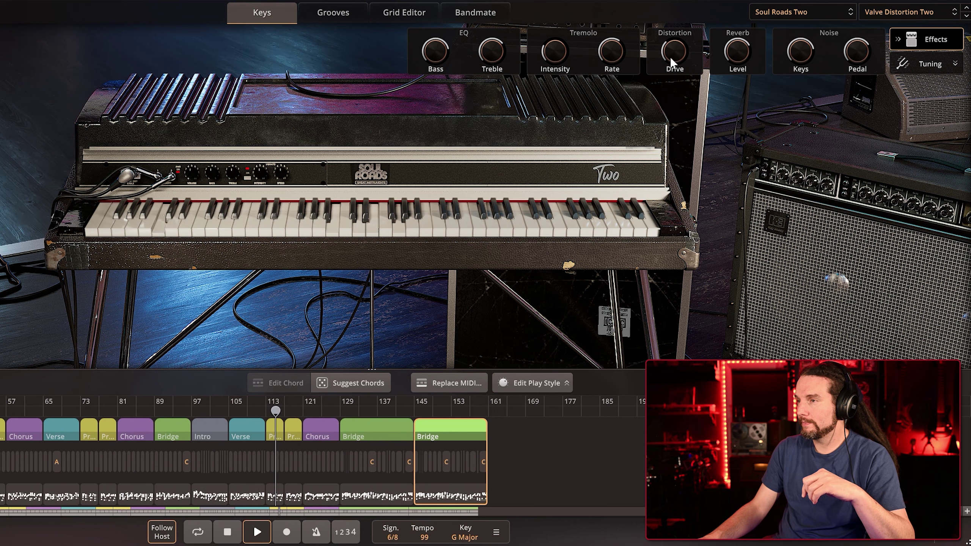
mouse_move(672, 29)
mouse_down()
mouse_move(671, 13)
mouse_move(669, 55)
mouse_move(675, 46)
mouse_up()
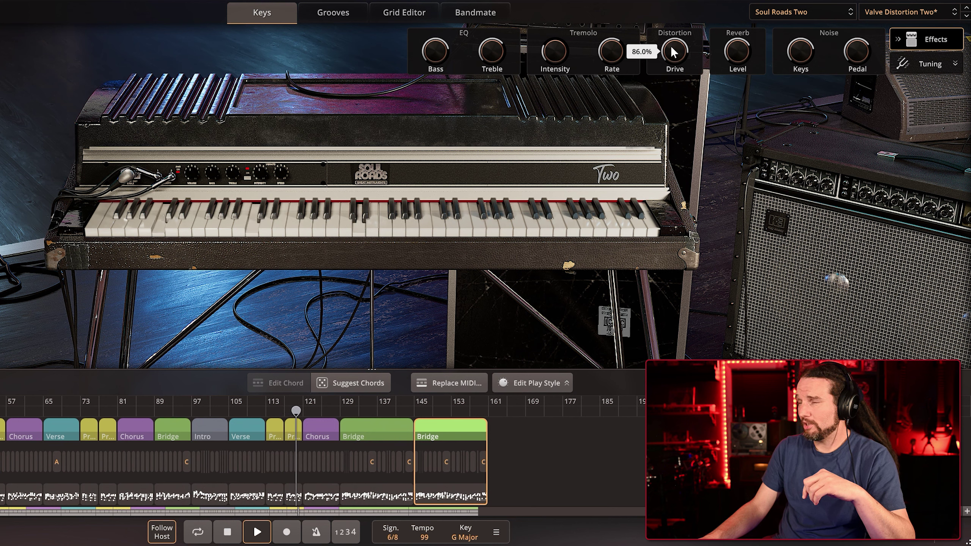
drag(669, 52, 672, 71)
drag(440, 28, 437, 49)
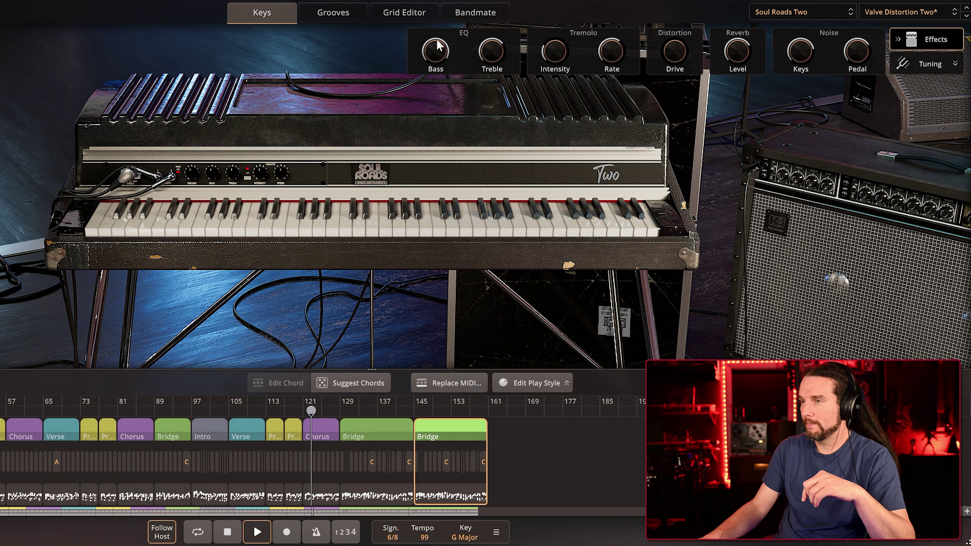
drag(499, 37, 498, 82)
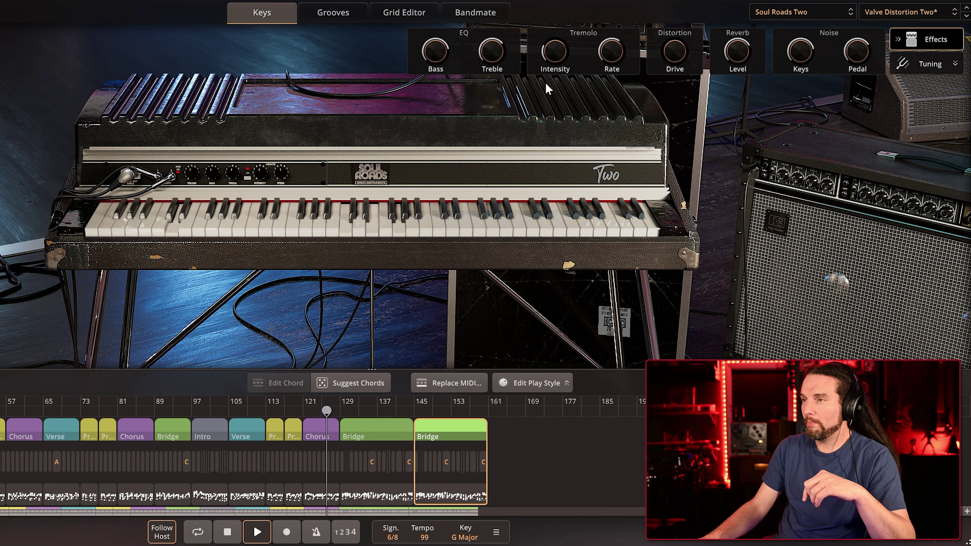
drag(555, 56, 559, 42)
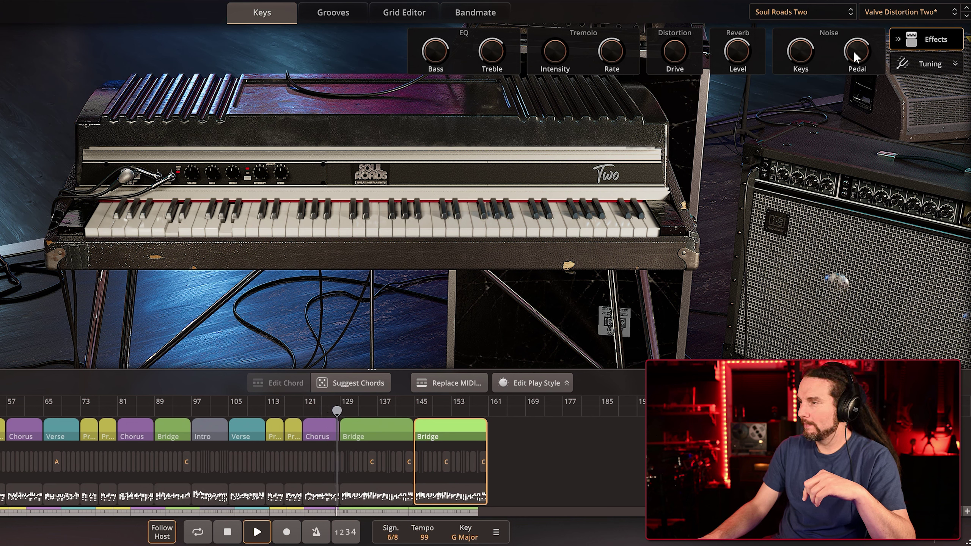
Load the Wired Delay preset and audition its EQ Bass and Treble controls across their ranges during playback
click(893, 14)
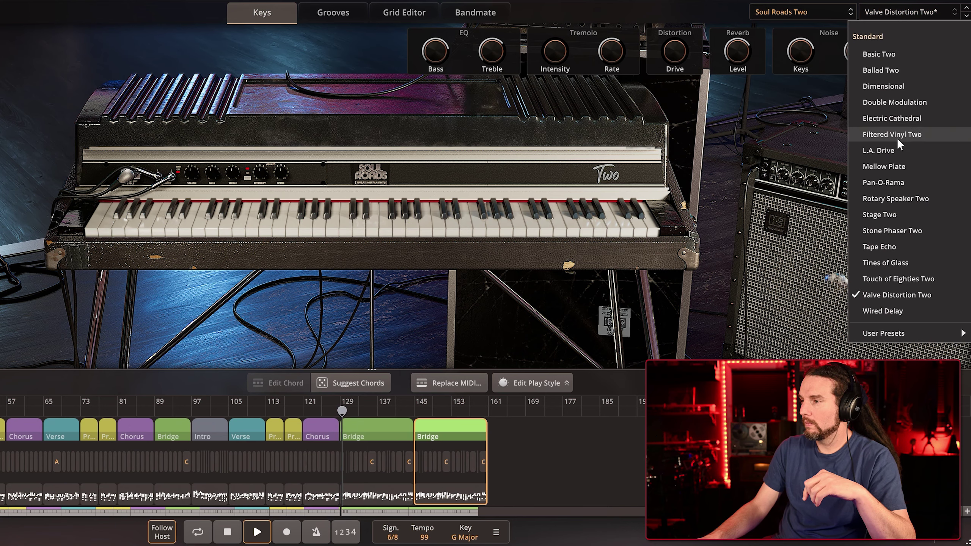
click(913, 310)
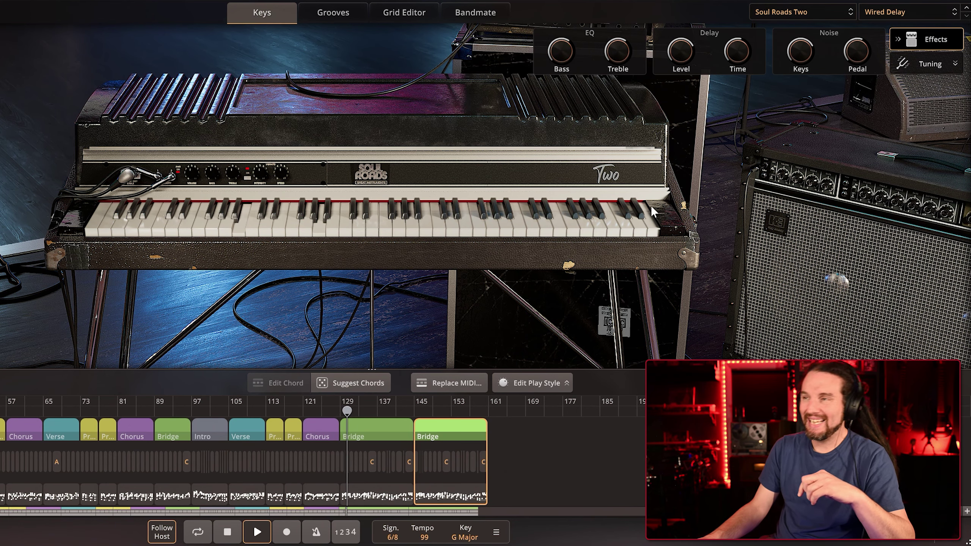
mouse_move(564, 49)
drag(563, 49, 561, 50)
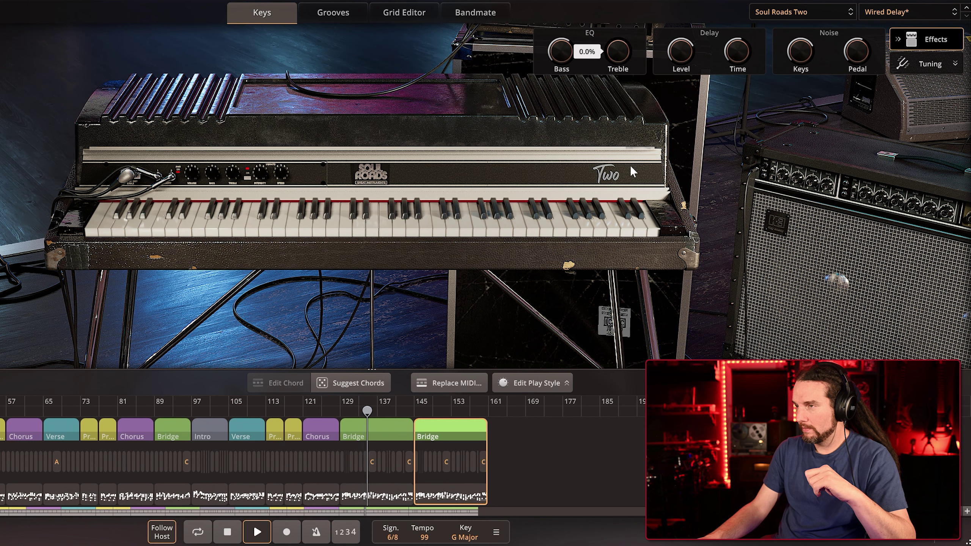
drag(617, 57, 617, 3)
mouse_move(618, 53)
mouse_down()
mouse_move(621, 74)
mouse_move(610, 61)
mouse_up()
drag(603, 22, 621, 53)
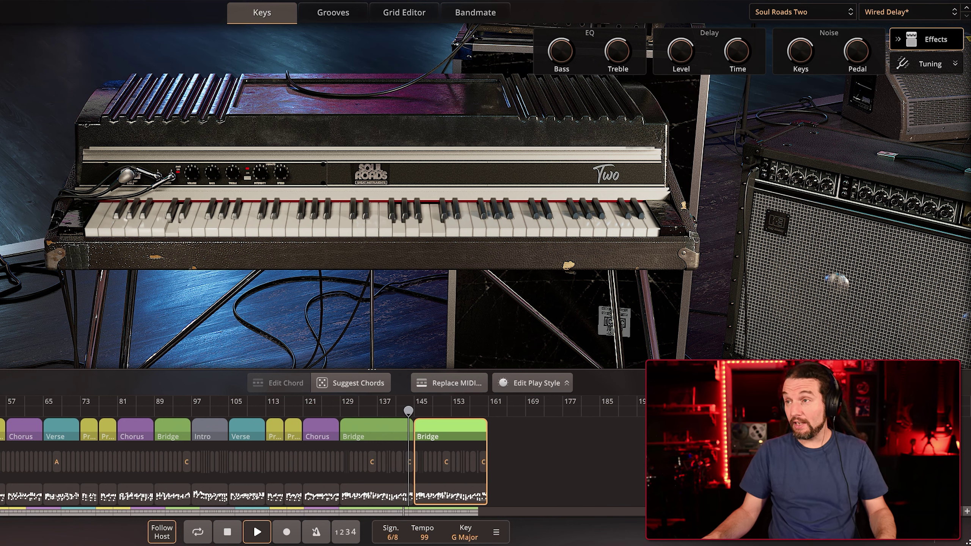
Stop playback to test the Wired Delay preset with a single note and set its Delay Time to 81%
key(space)
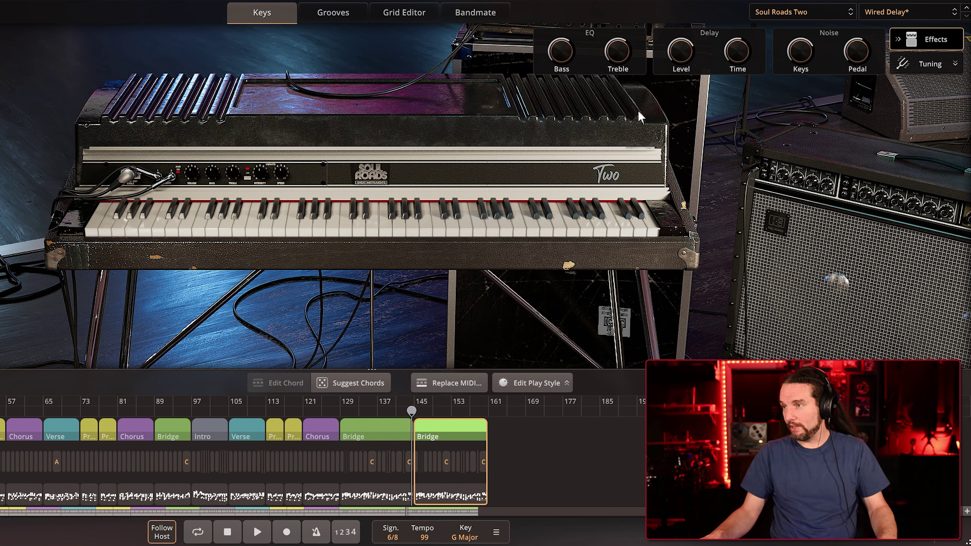
click(443, 229)
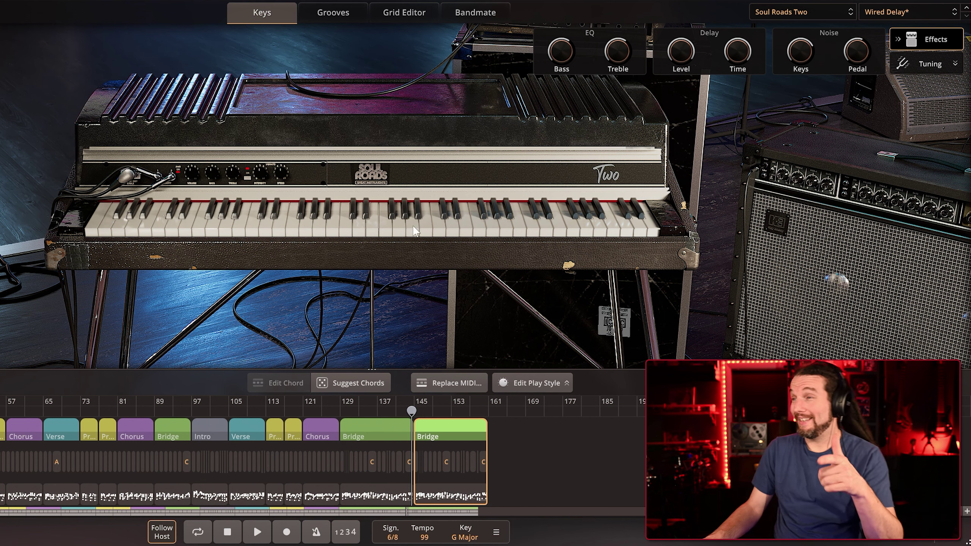
mouse_move(738, 49)
mouse_down()
mouse_move(740, 59)
mouse_move(733, 51)
mouse_up()
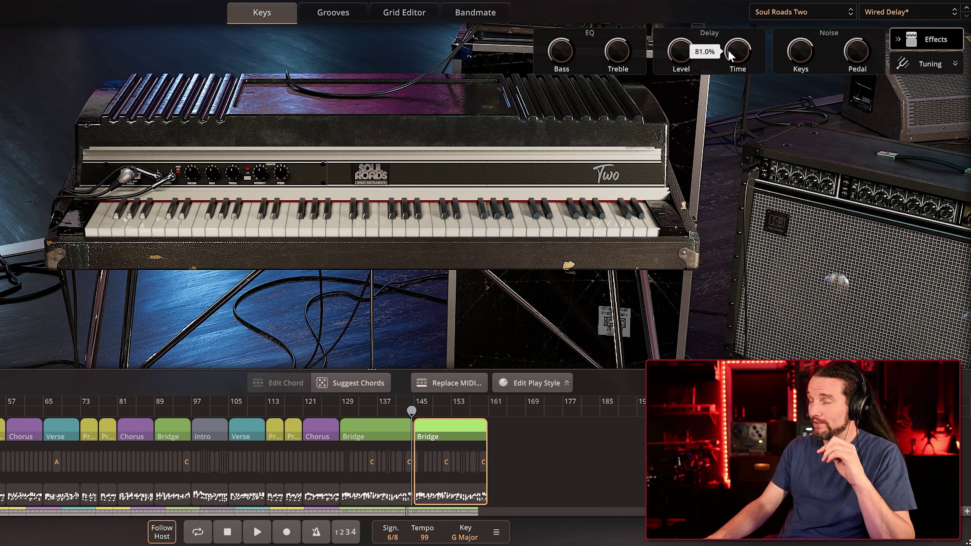